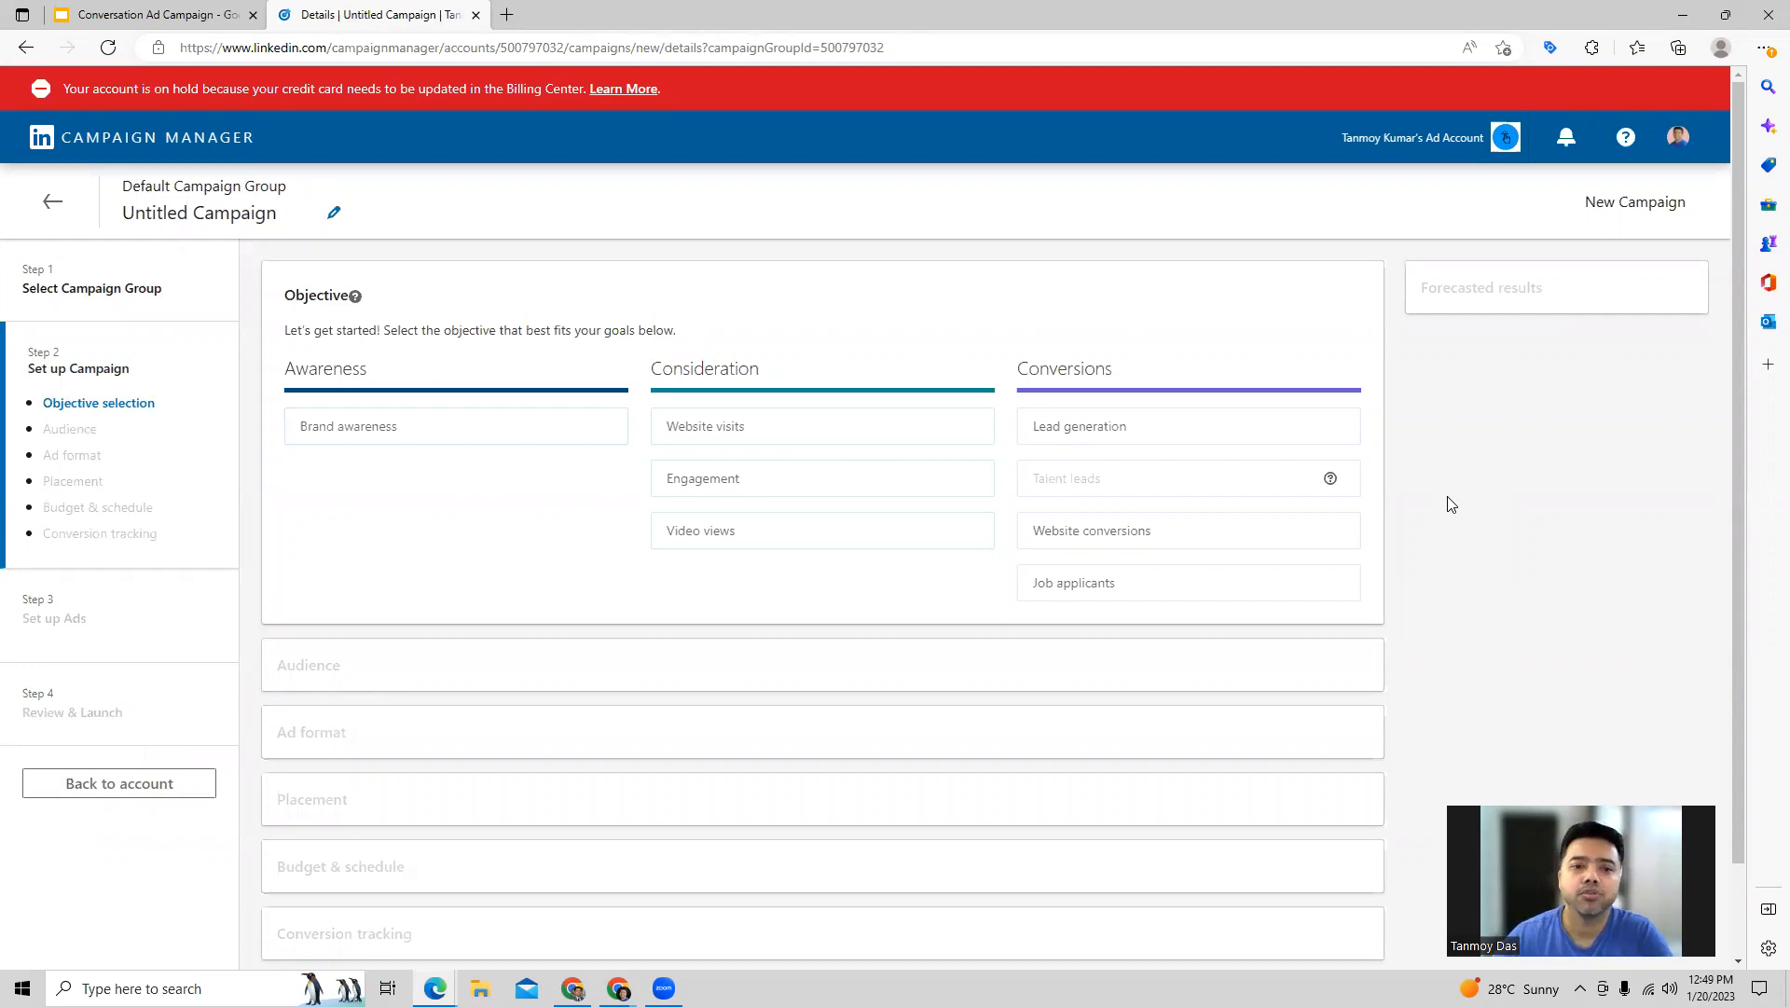
# Step: Choose the Brand awareness objective and add United States to the audience's target locations
pyautogui.click(385, 429)
pyautogui.scroll(-3, 676, 555)
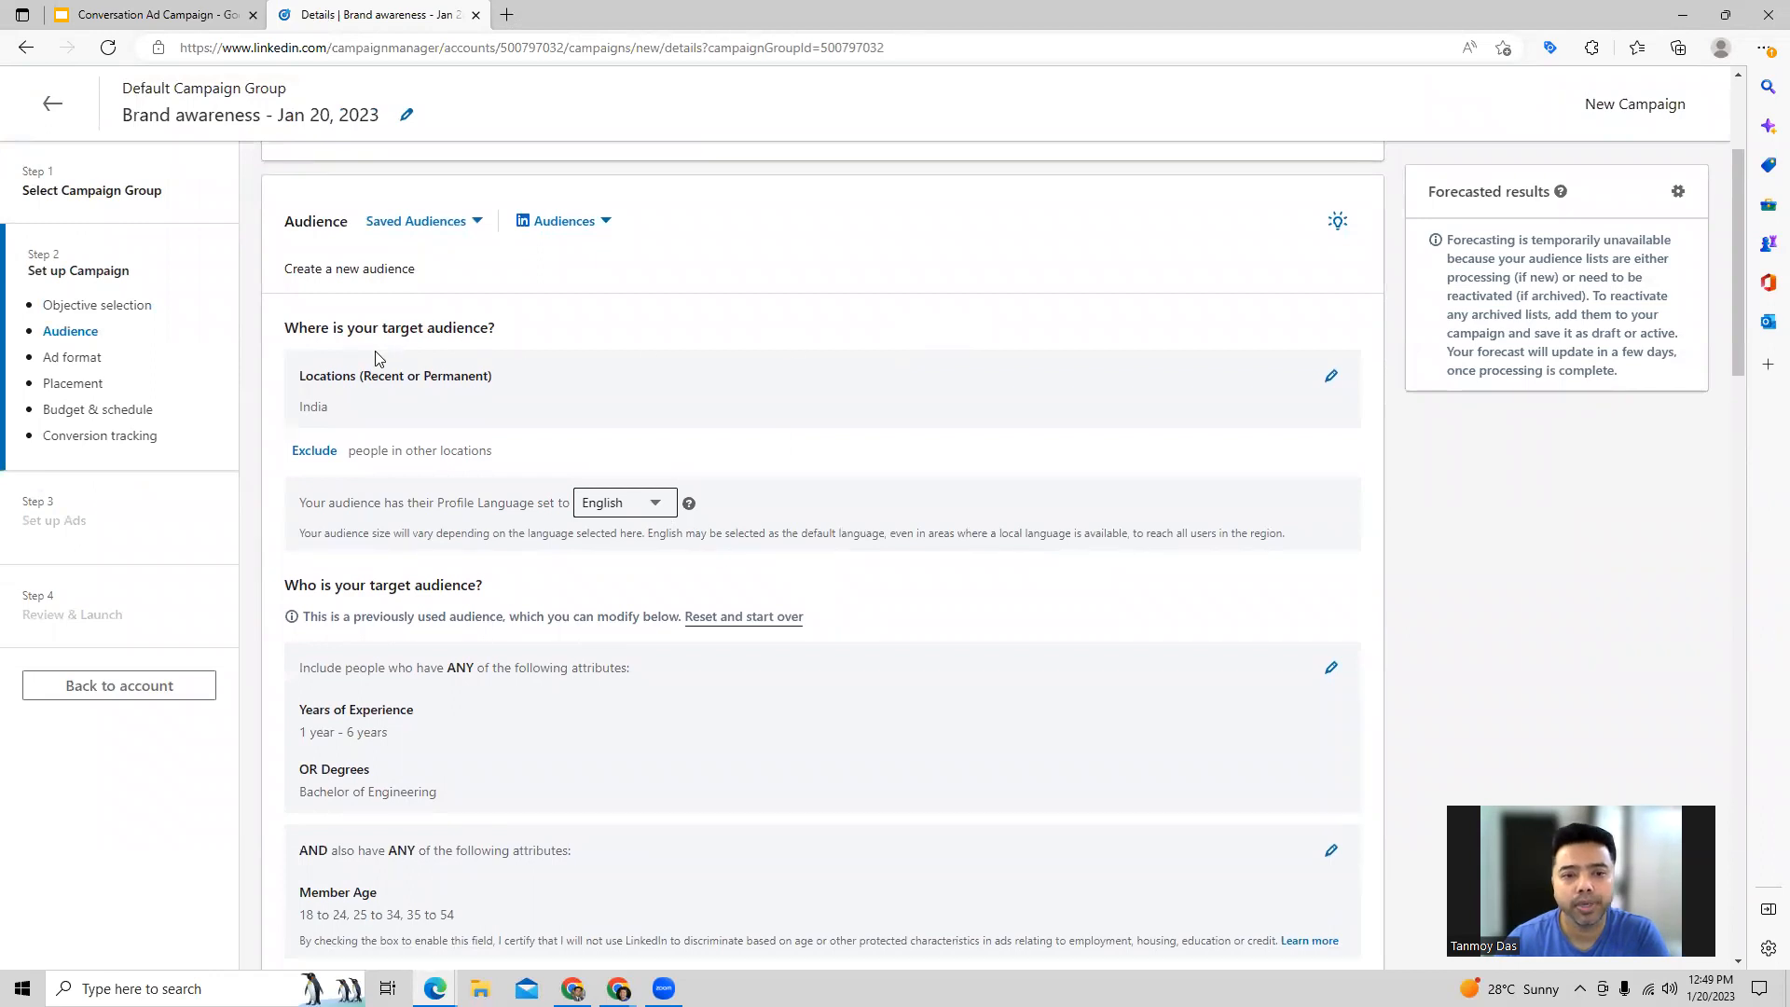
pyautogui.click(1331, 377)
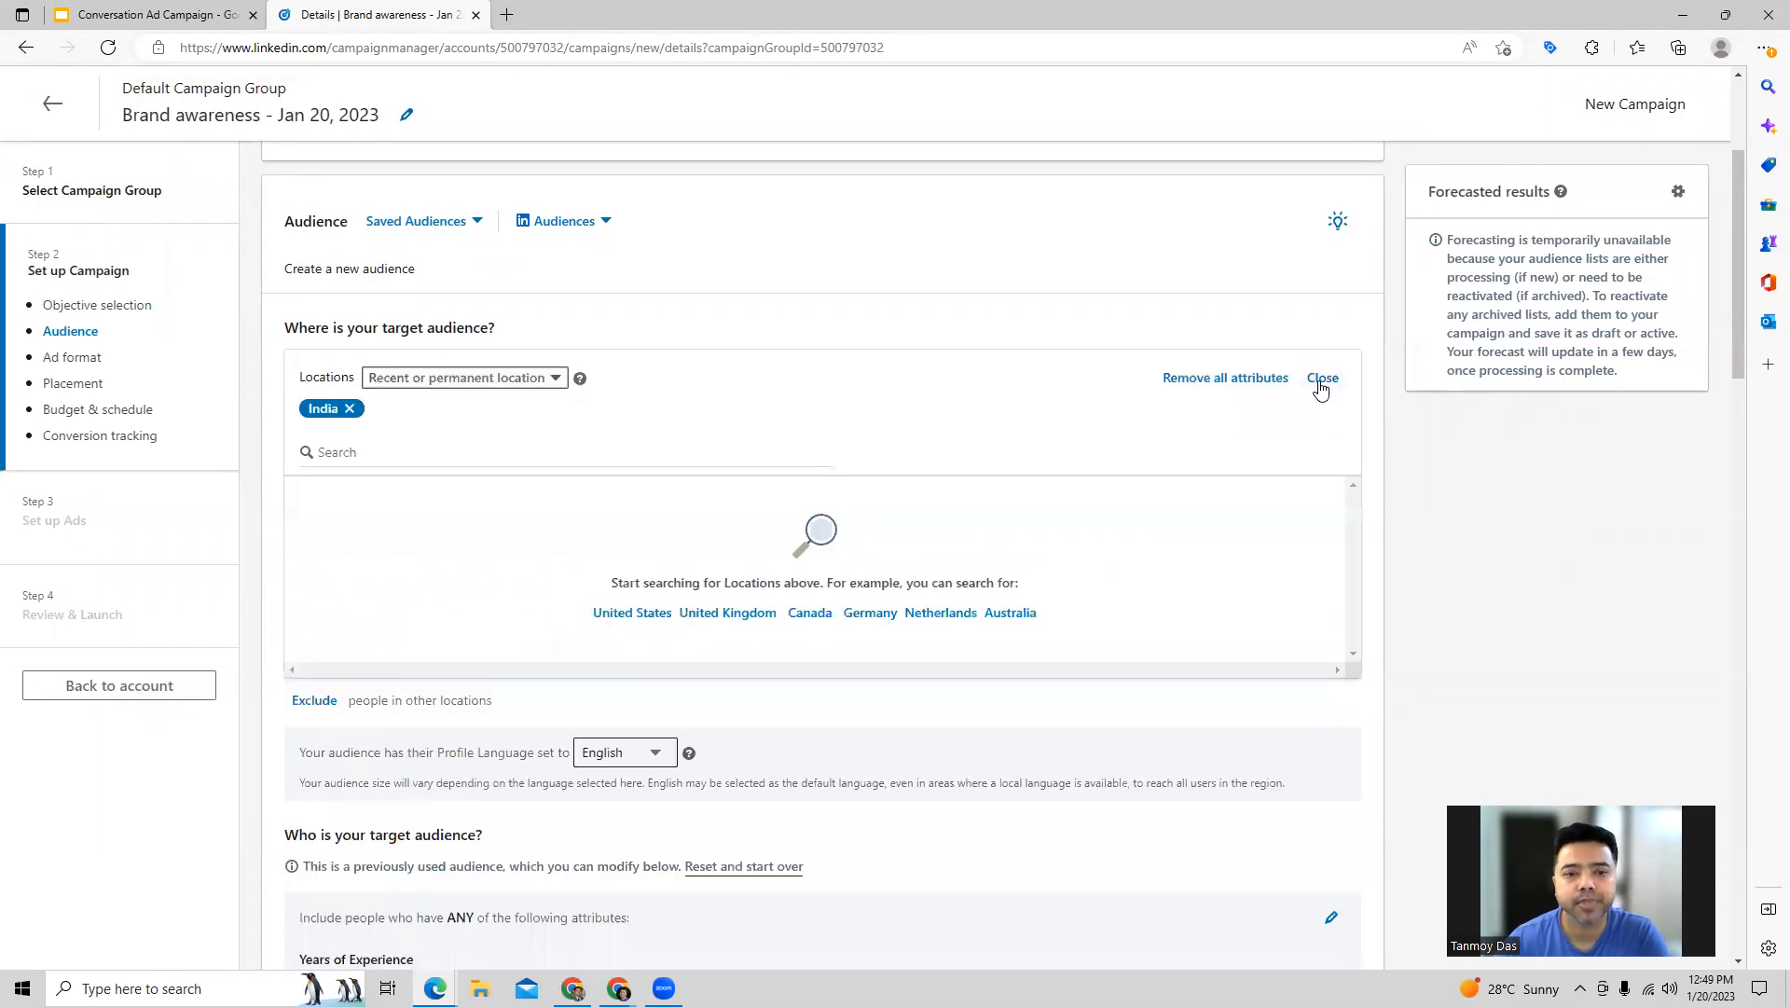
pyautogui.click(357, 454)
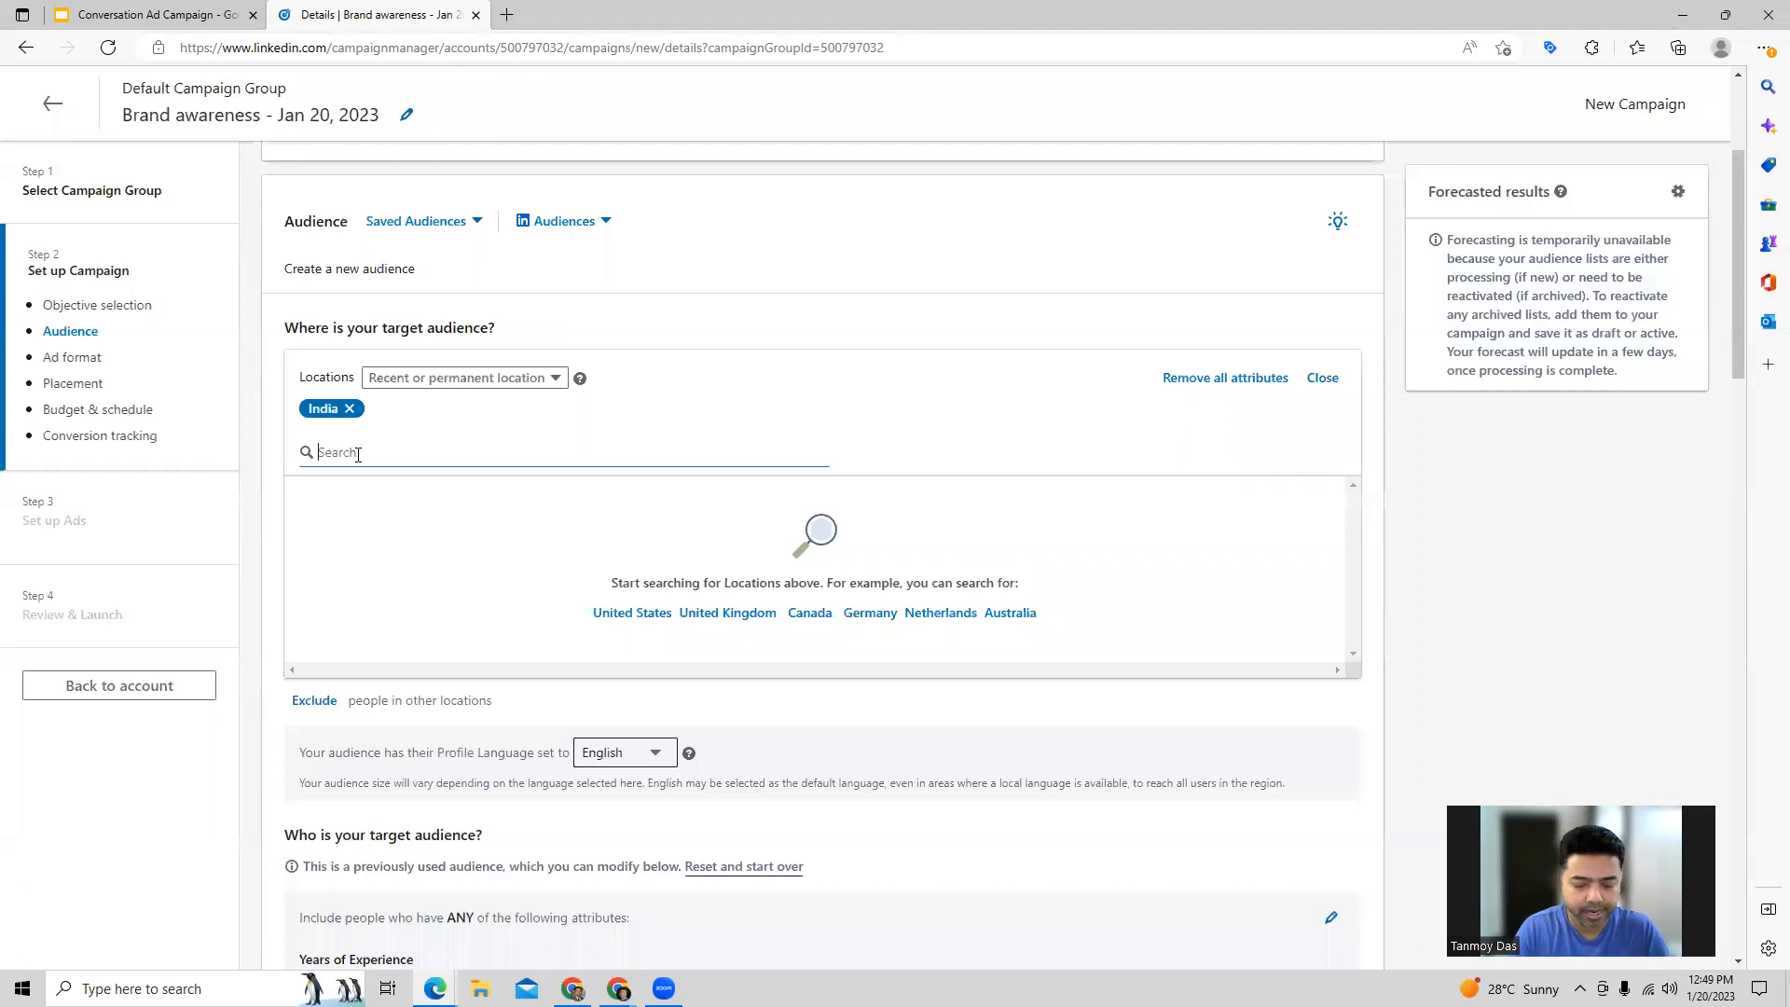
pyautogui.write('unite')
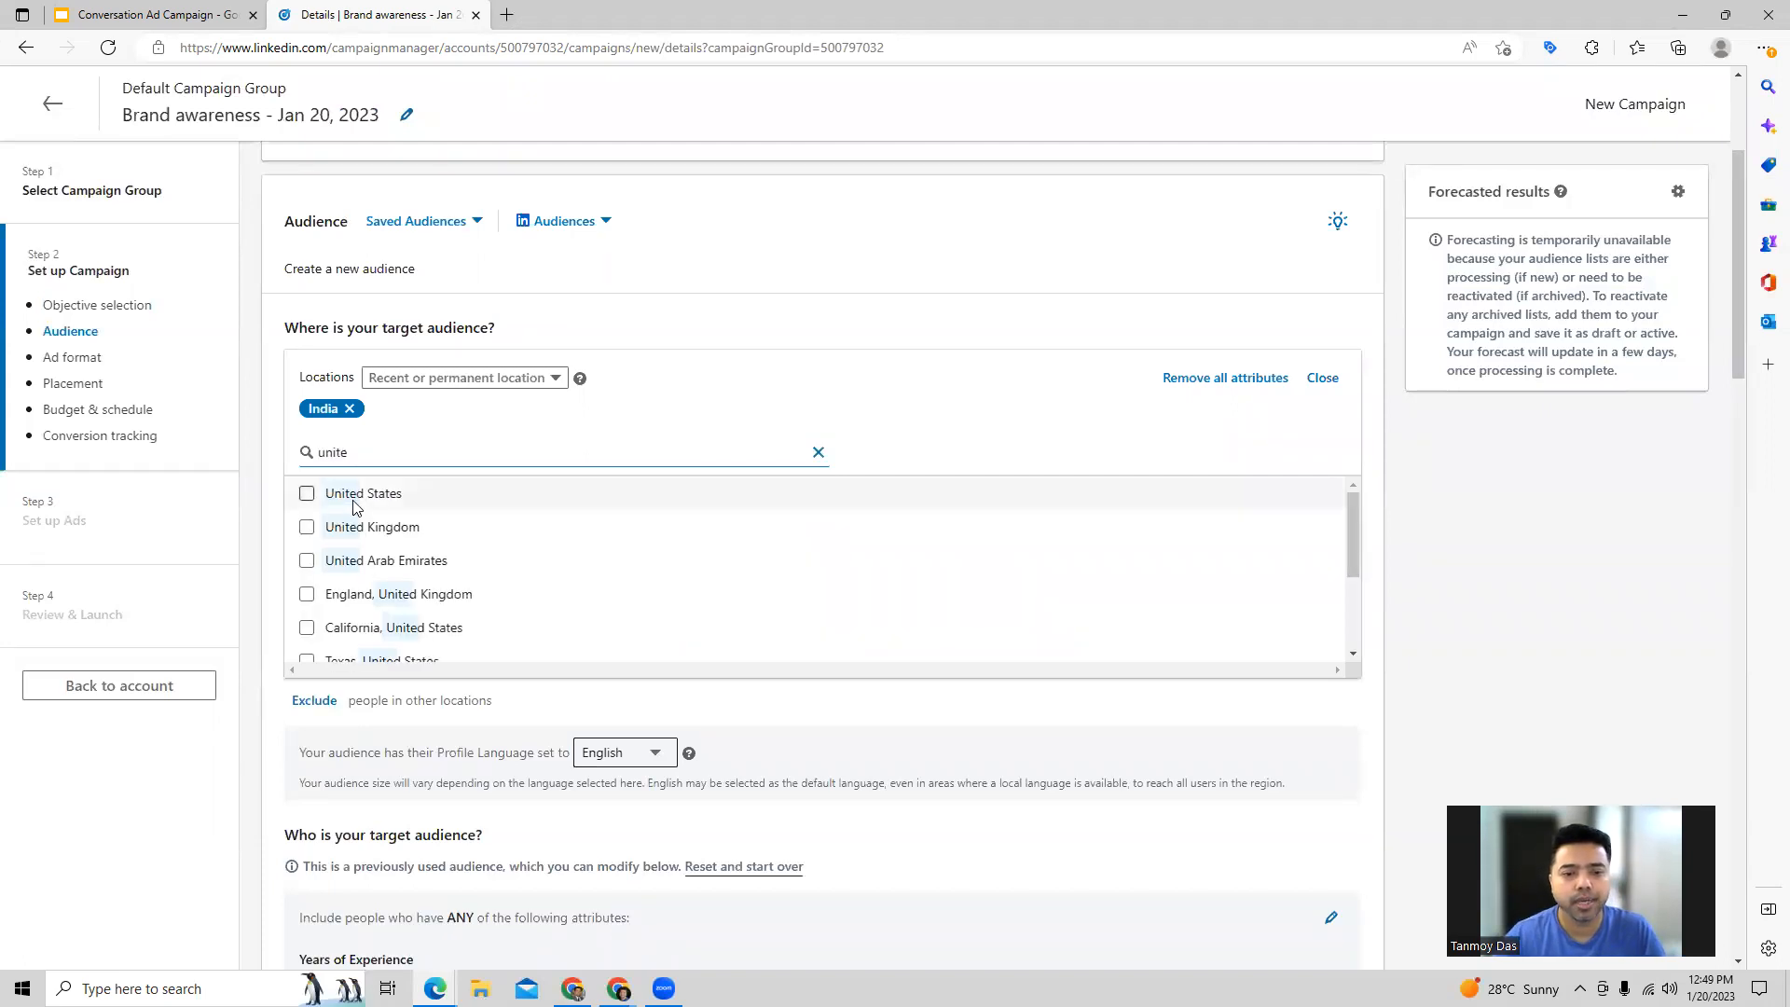
pyautogui.click(307, 493)
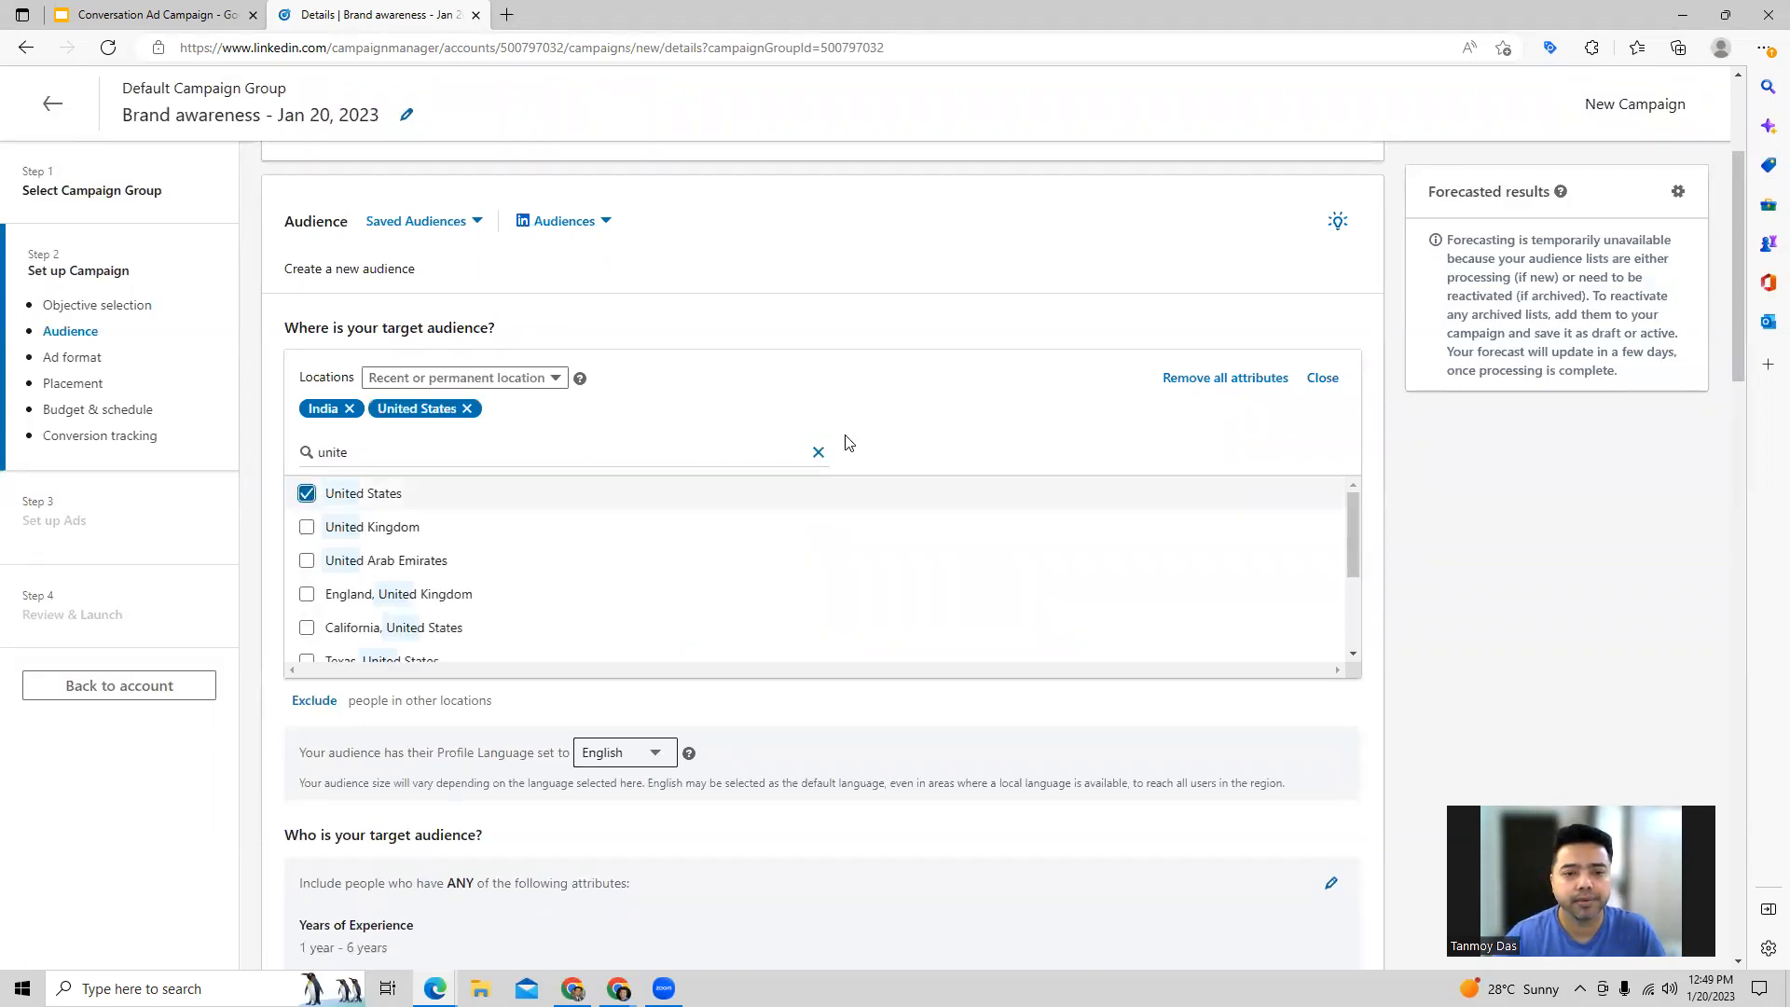
pyautogui.click(1322, 378)
# Step: Review the Years of Experience criterion in the first group of included audience attributes
pyautogui.scroll(-4, 729, 502)
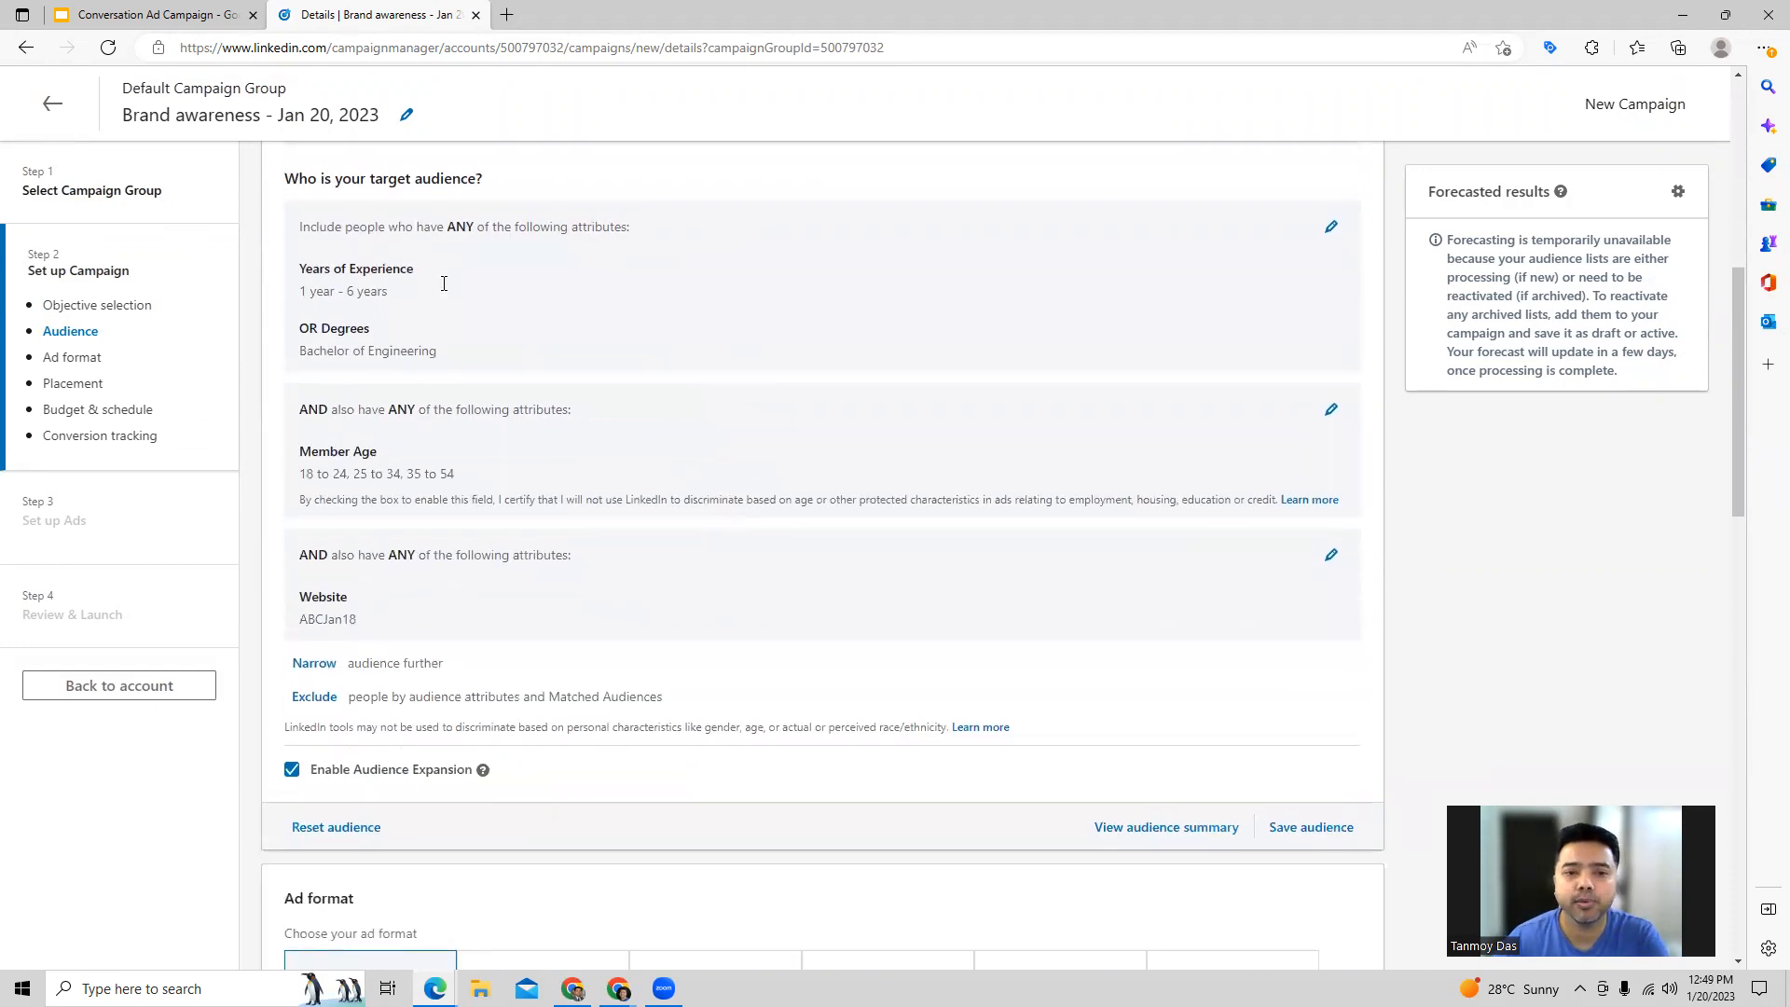
pyautogui.click(1331, 227)
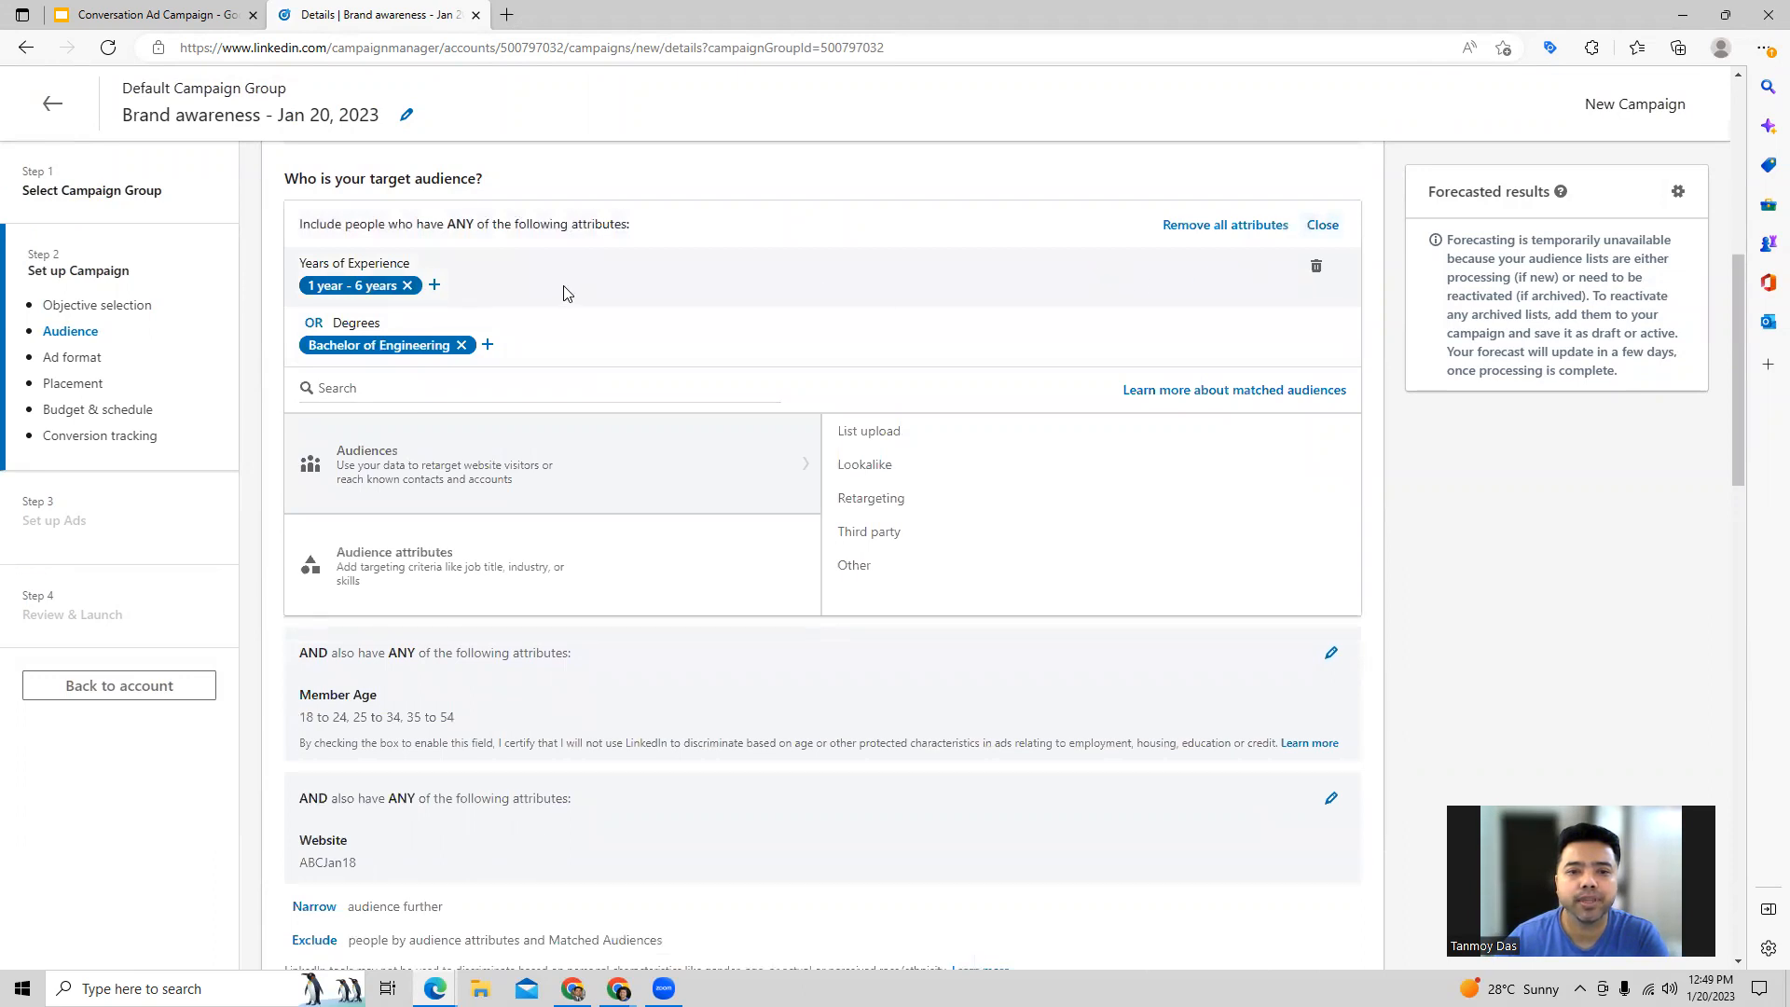
pyautogui.click(435, 285)
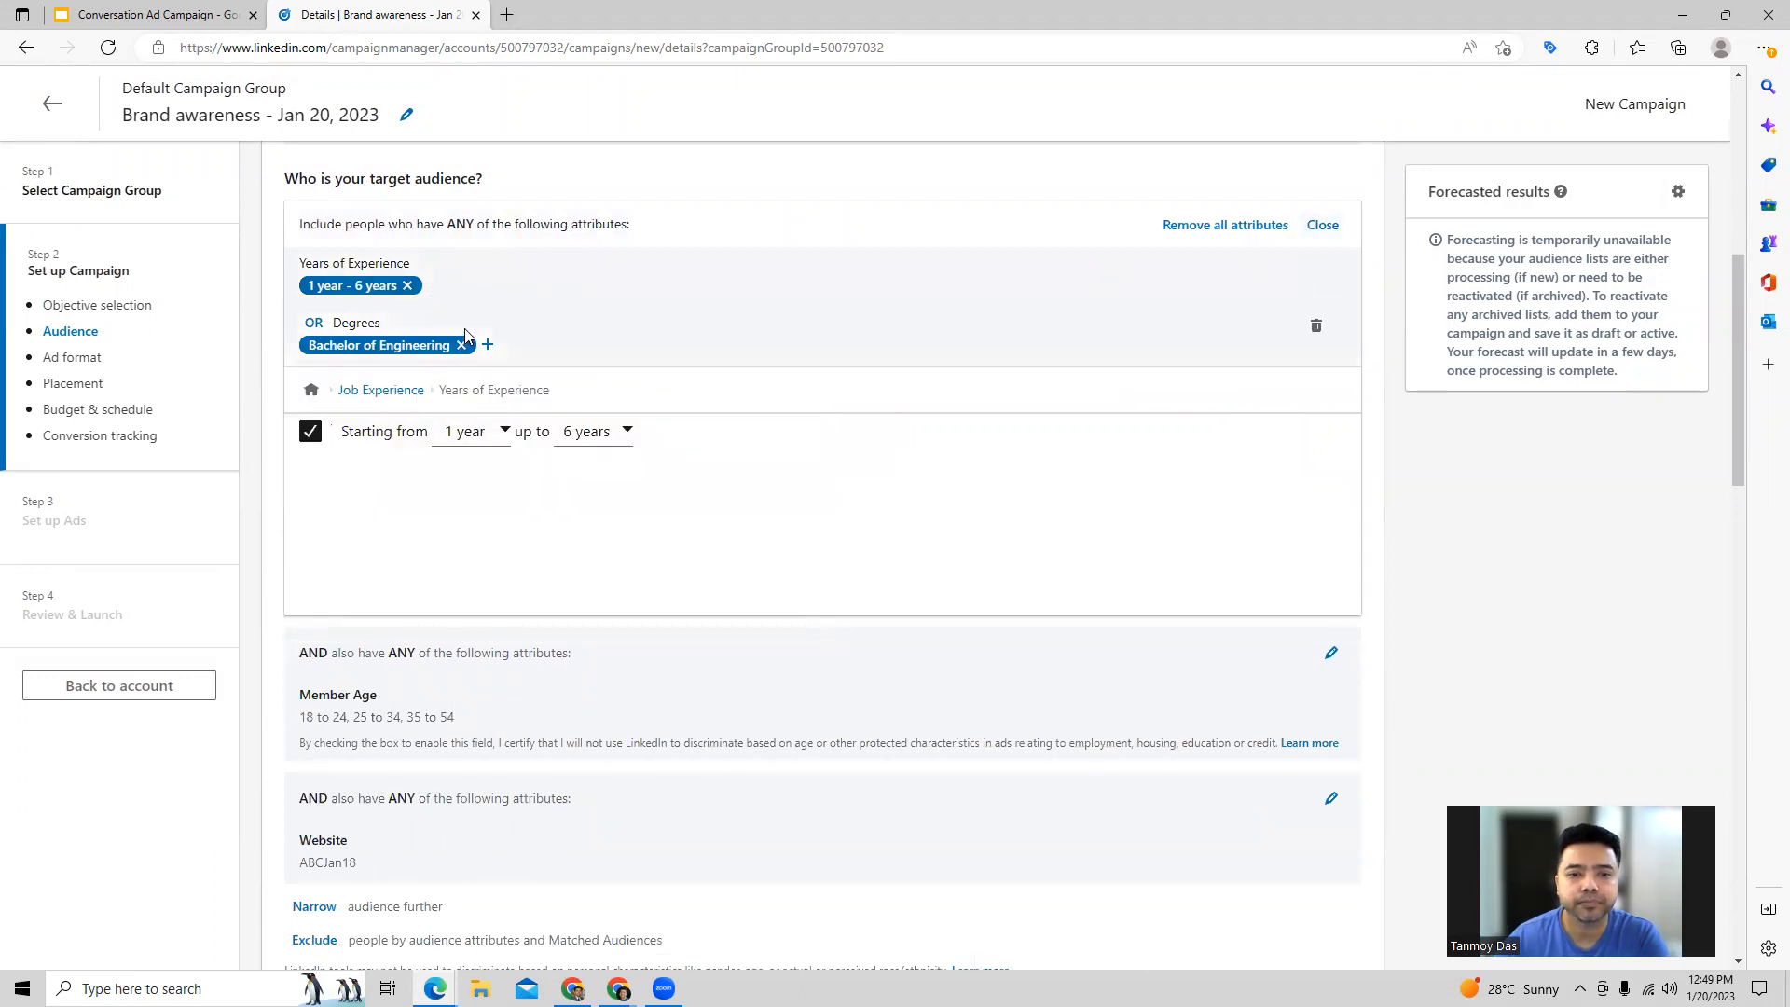
pyautogui.click(1321, 226)
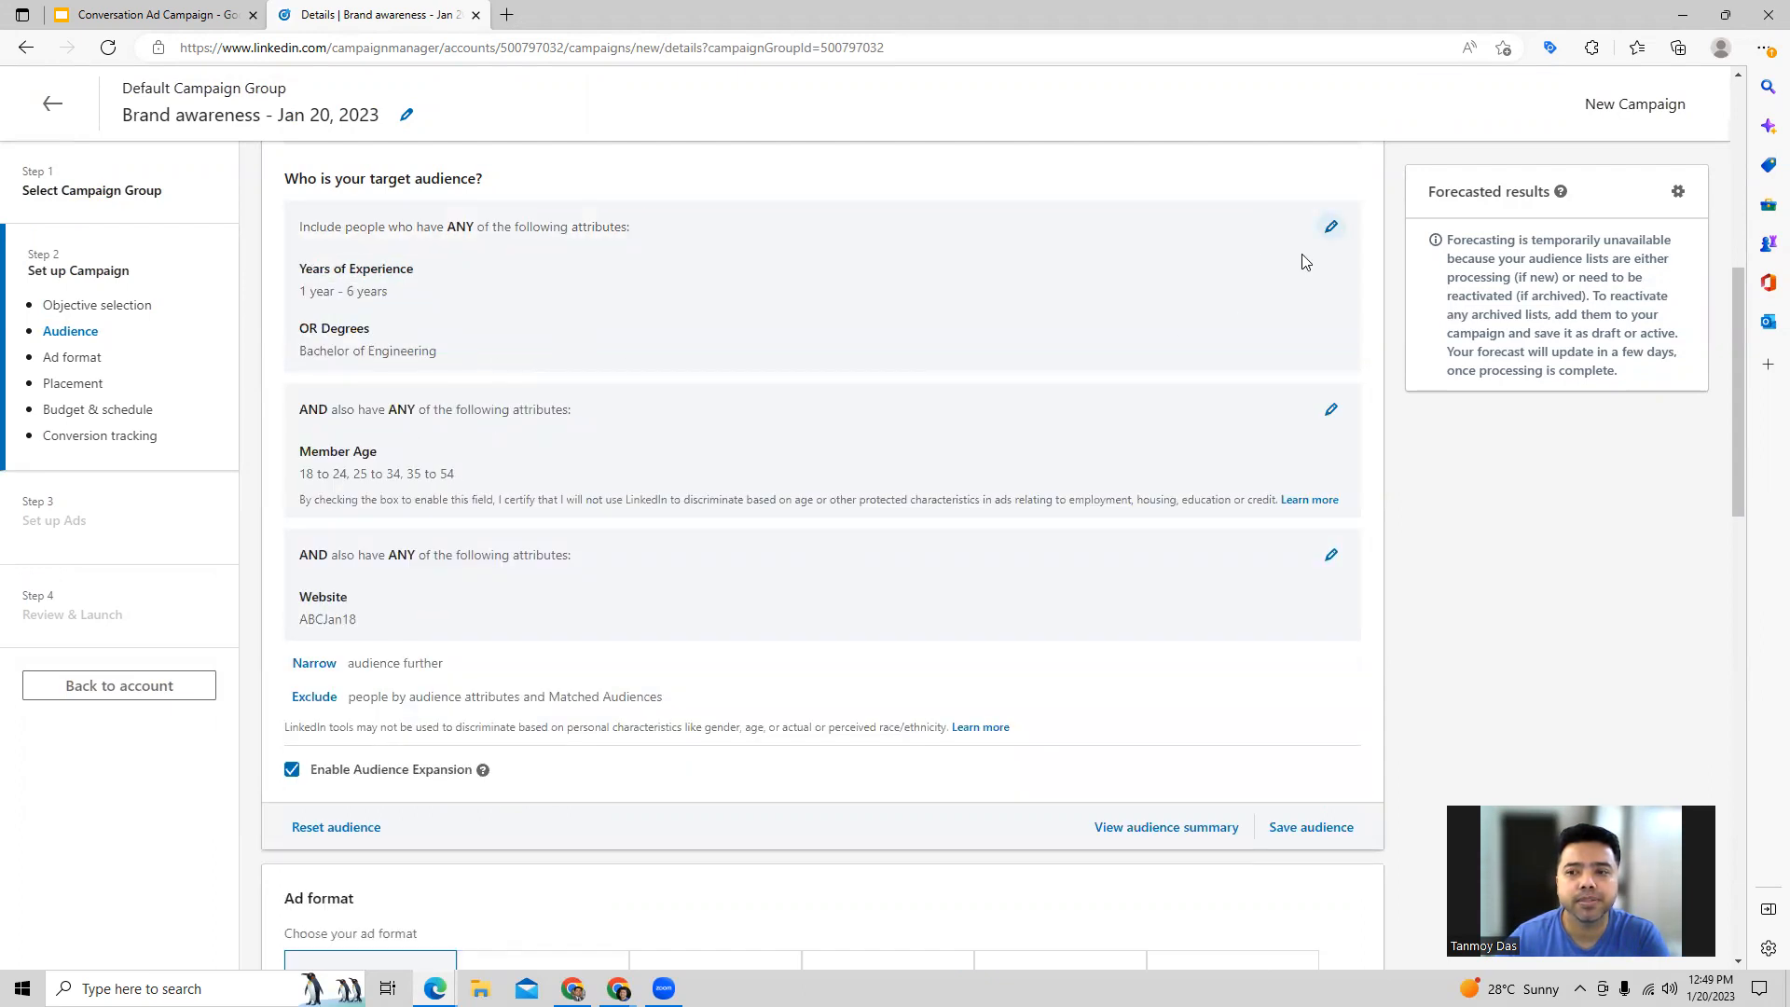
# Step: Add the company categories Forbes World's Most Innovative Companies and Fortune 100 Fast Growing Companies (Worldwide) to the first included attribute group
pyautogui.click(1331, 226)
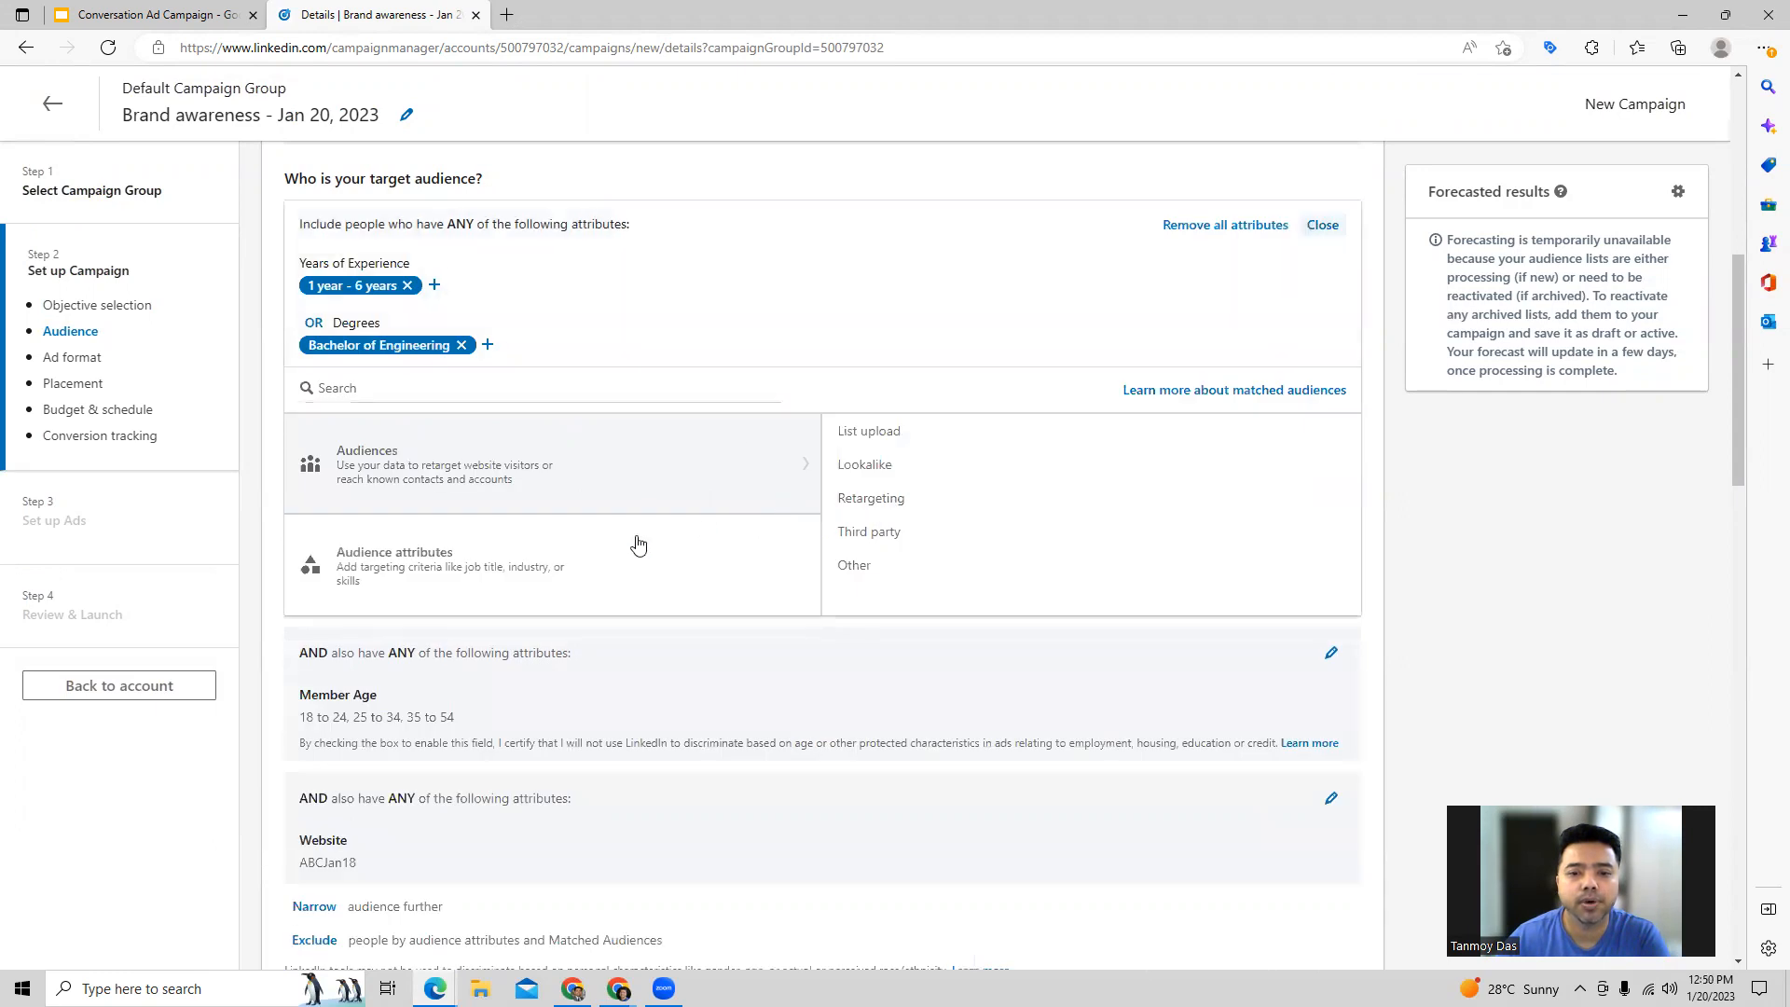
pyautogui.click(488, 560)
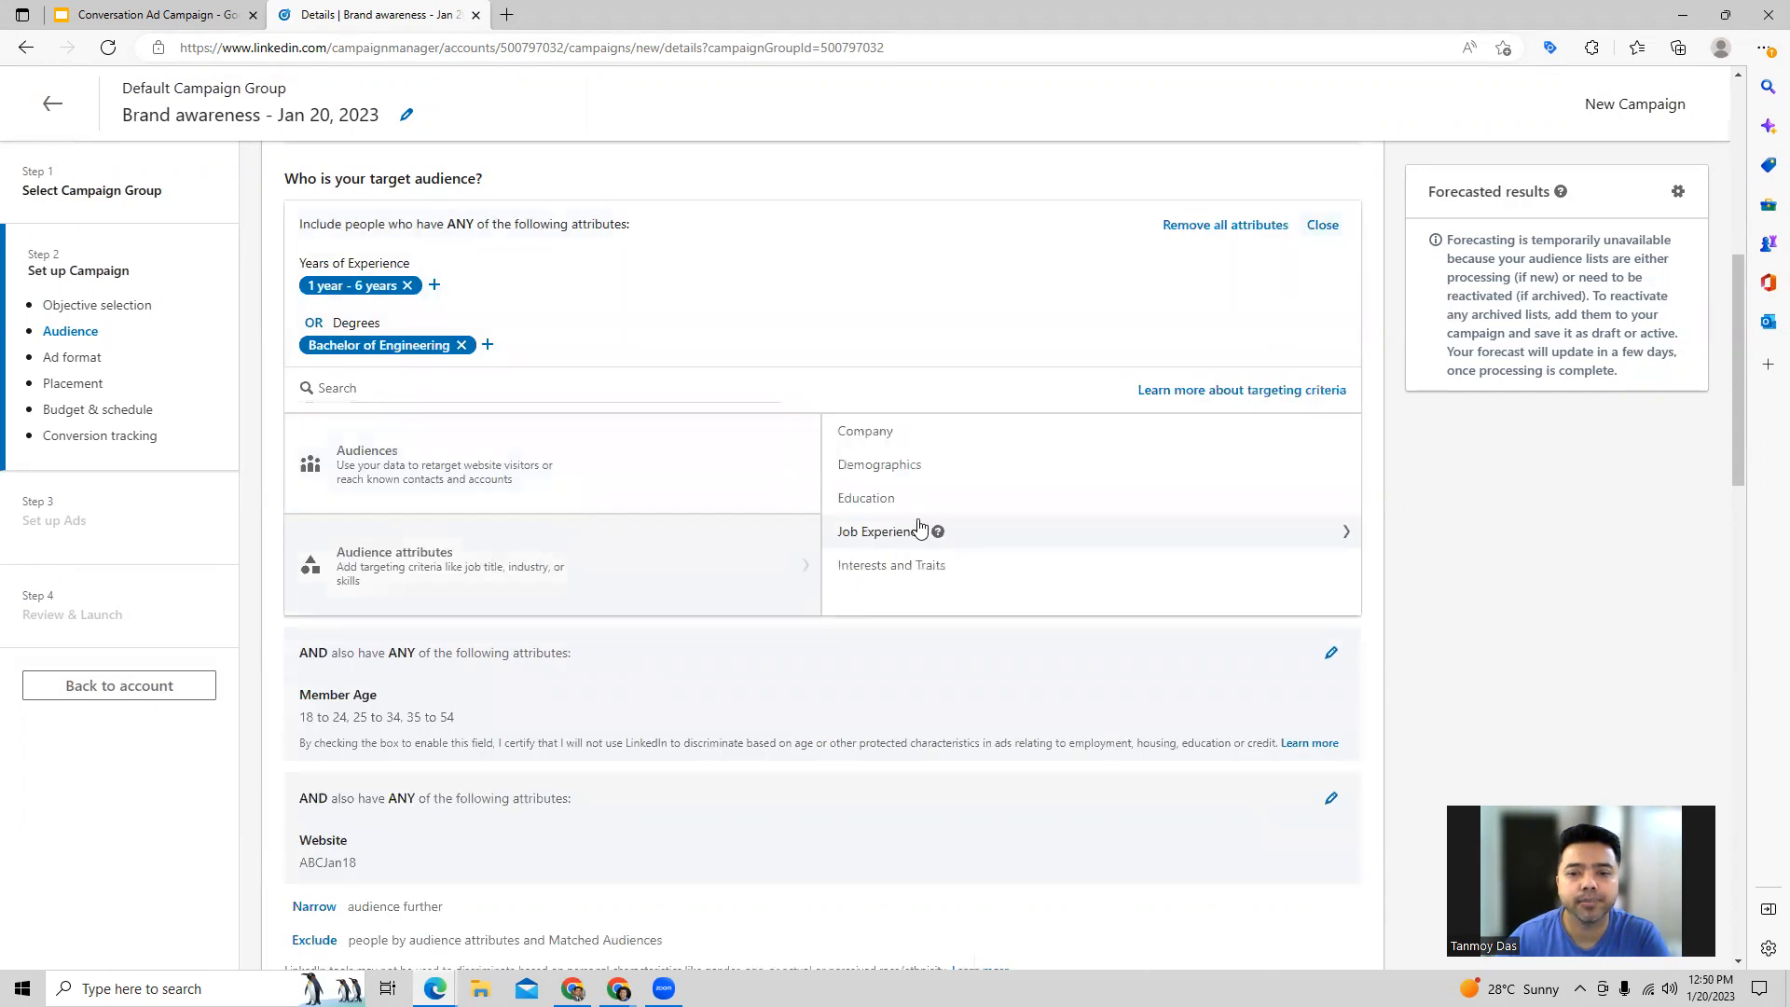
pyautogui.click(872, 434)
pyautogui.click(913, 433)
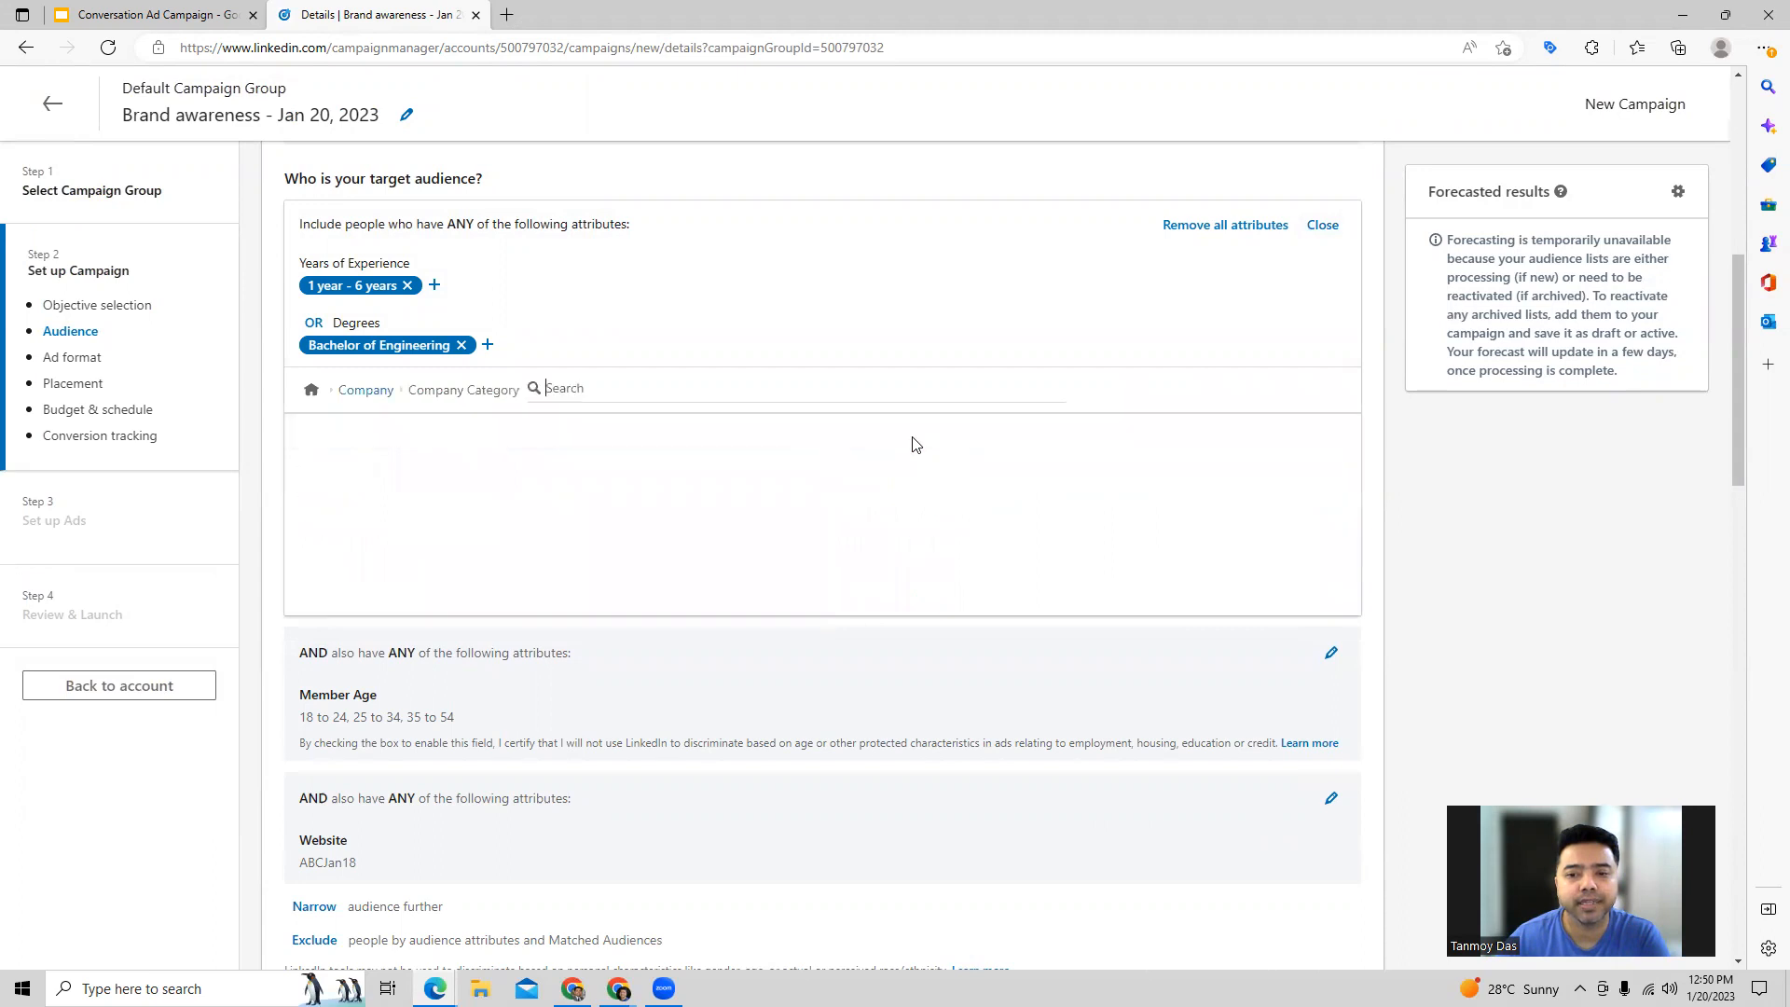
pyautogui.click(310, 430)
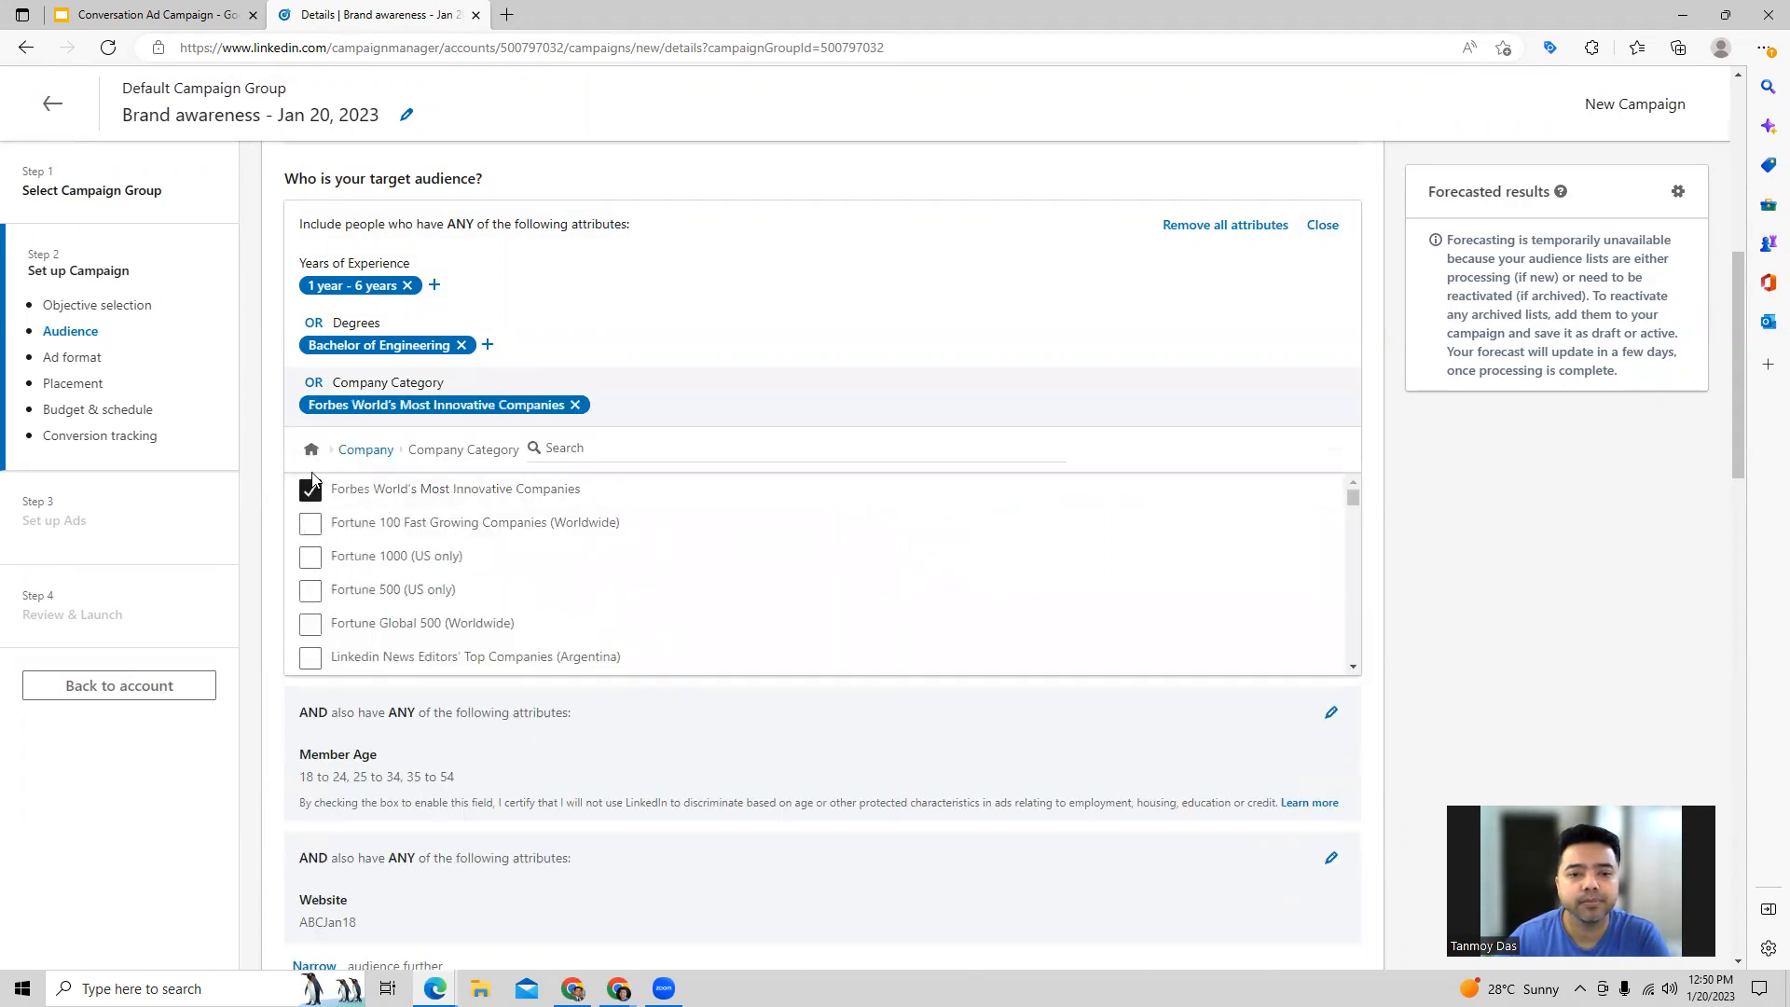
pyautogui.click(311, 523)
pyautogui.click(1321, 226)
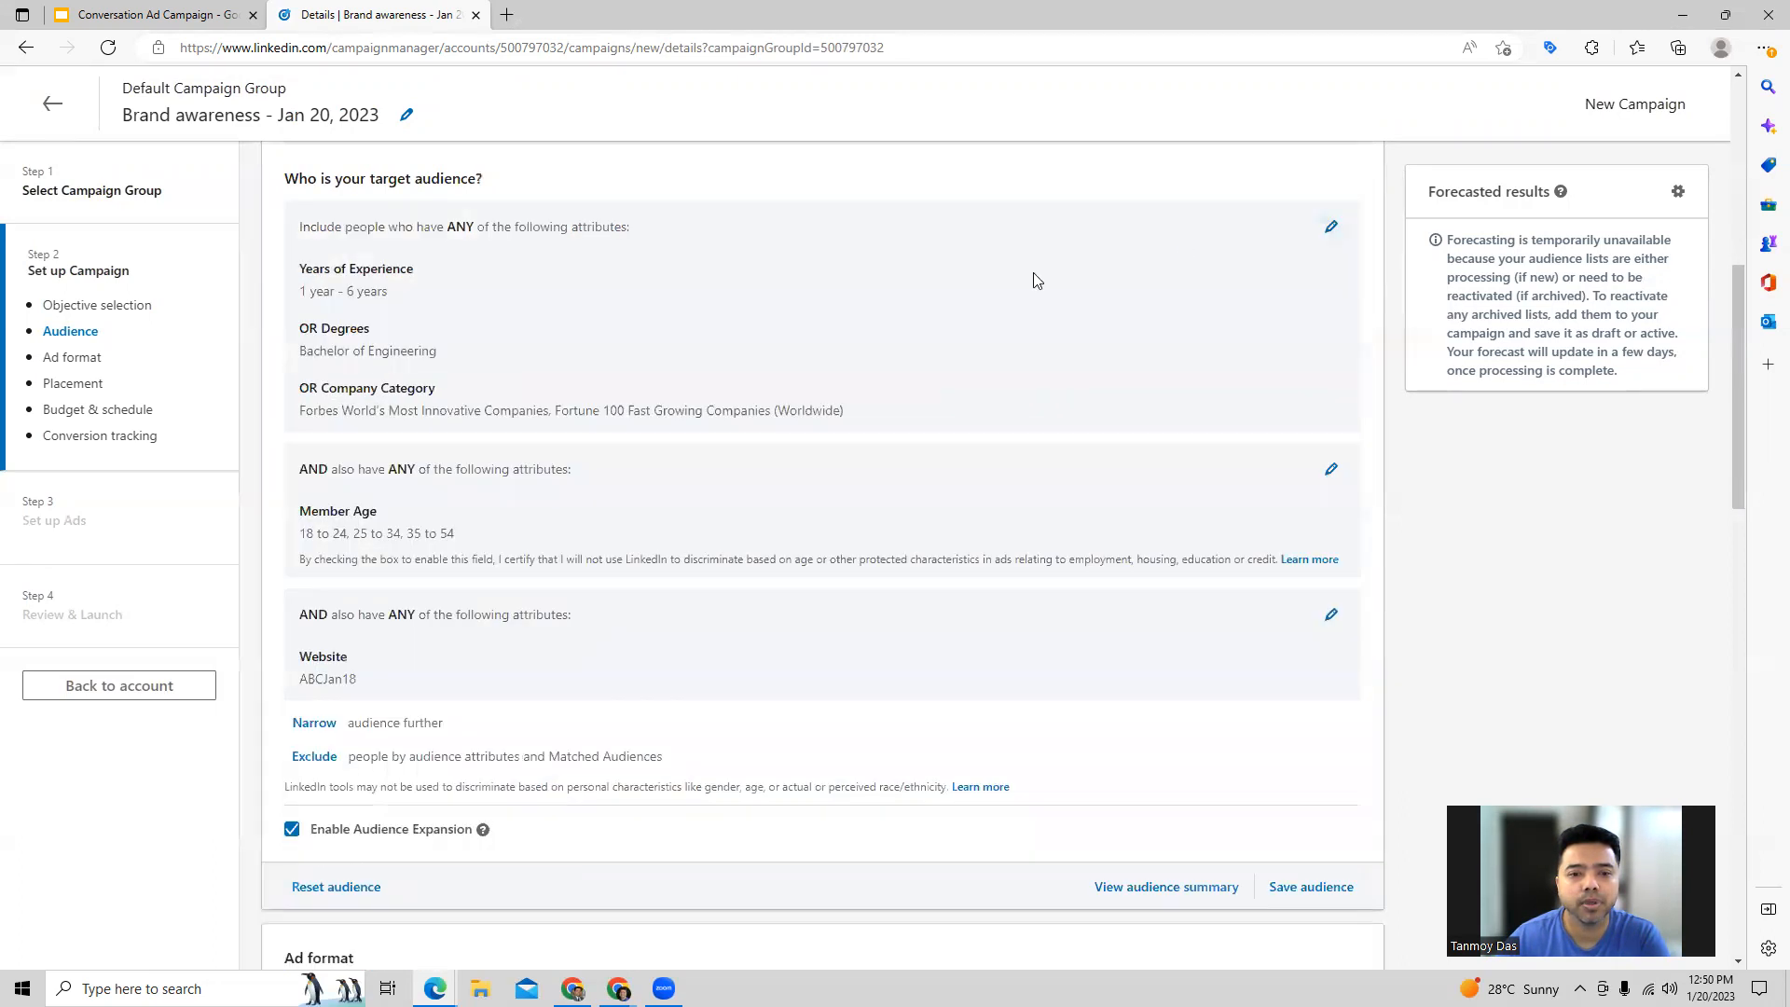
# Step: Add member genders Female and Male to the Member Age attribute group, accepting the non-discrimination certification
pyautogui.scroll(-3, 641, 535)
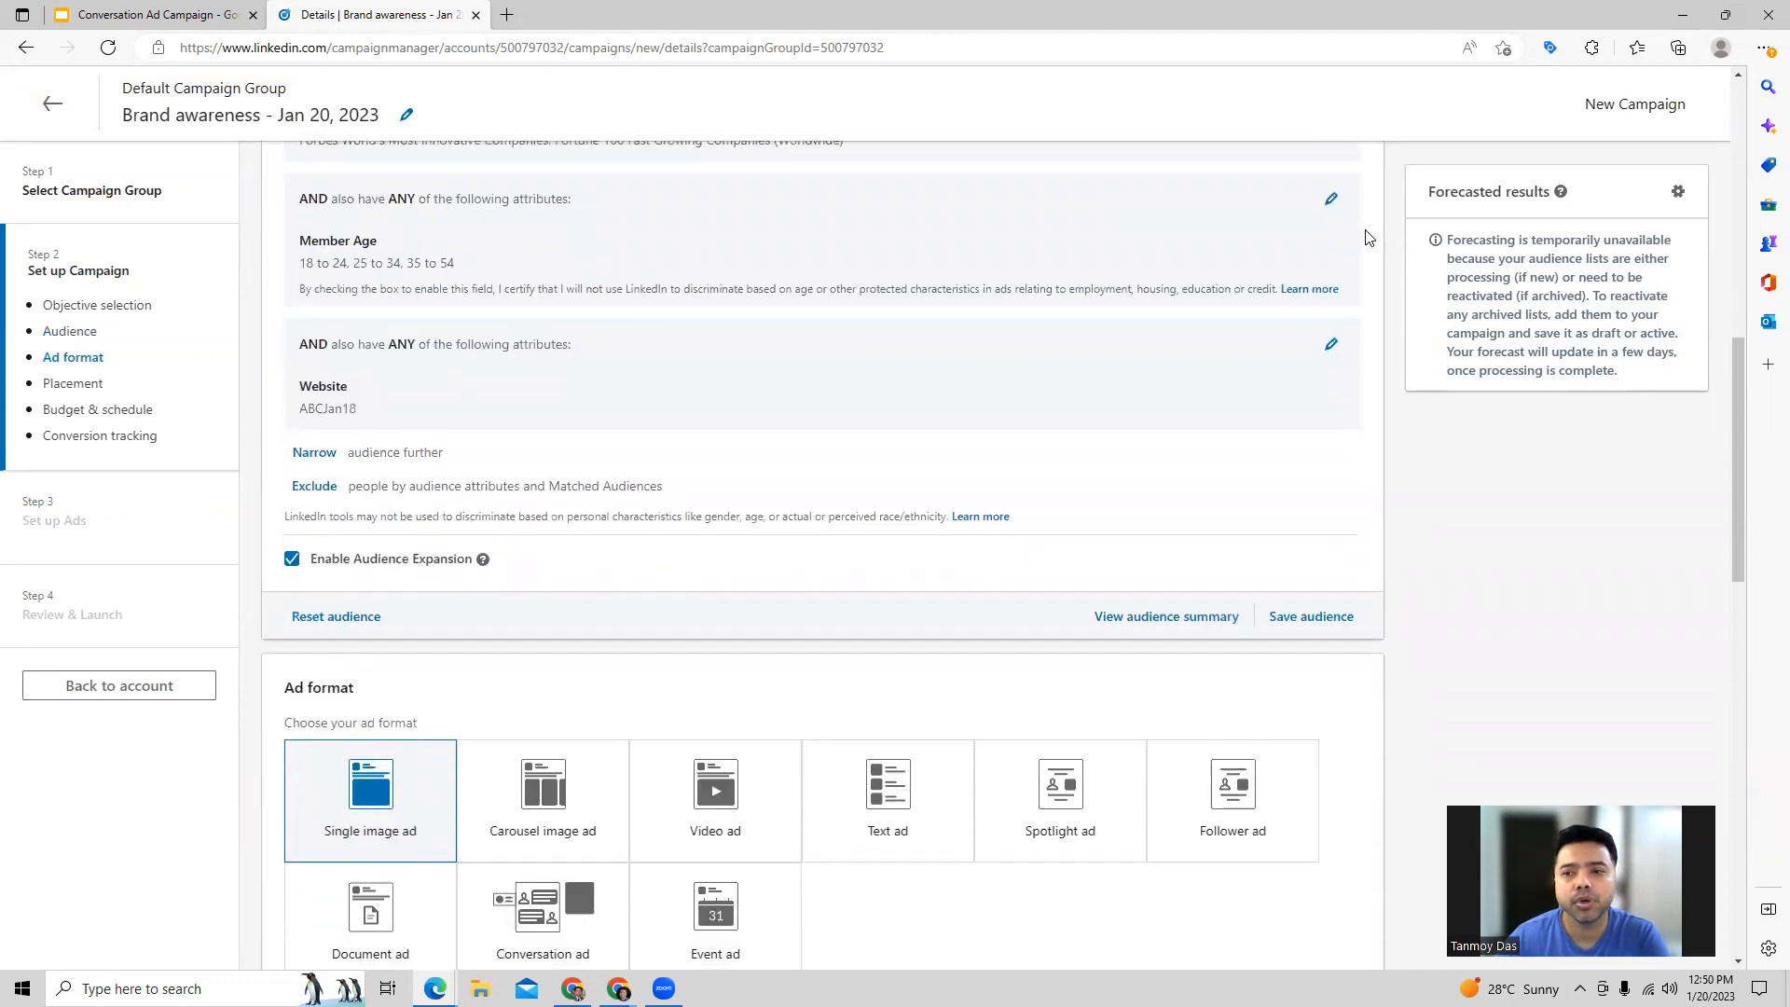
pyautogui.click(1330, 198)
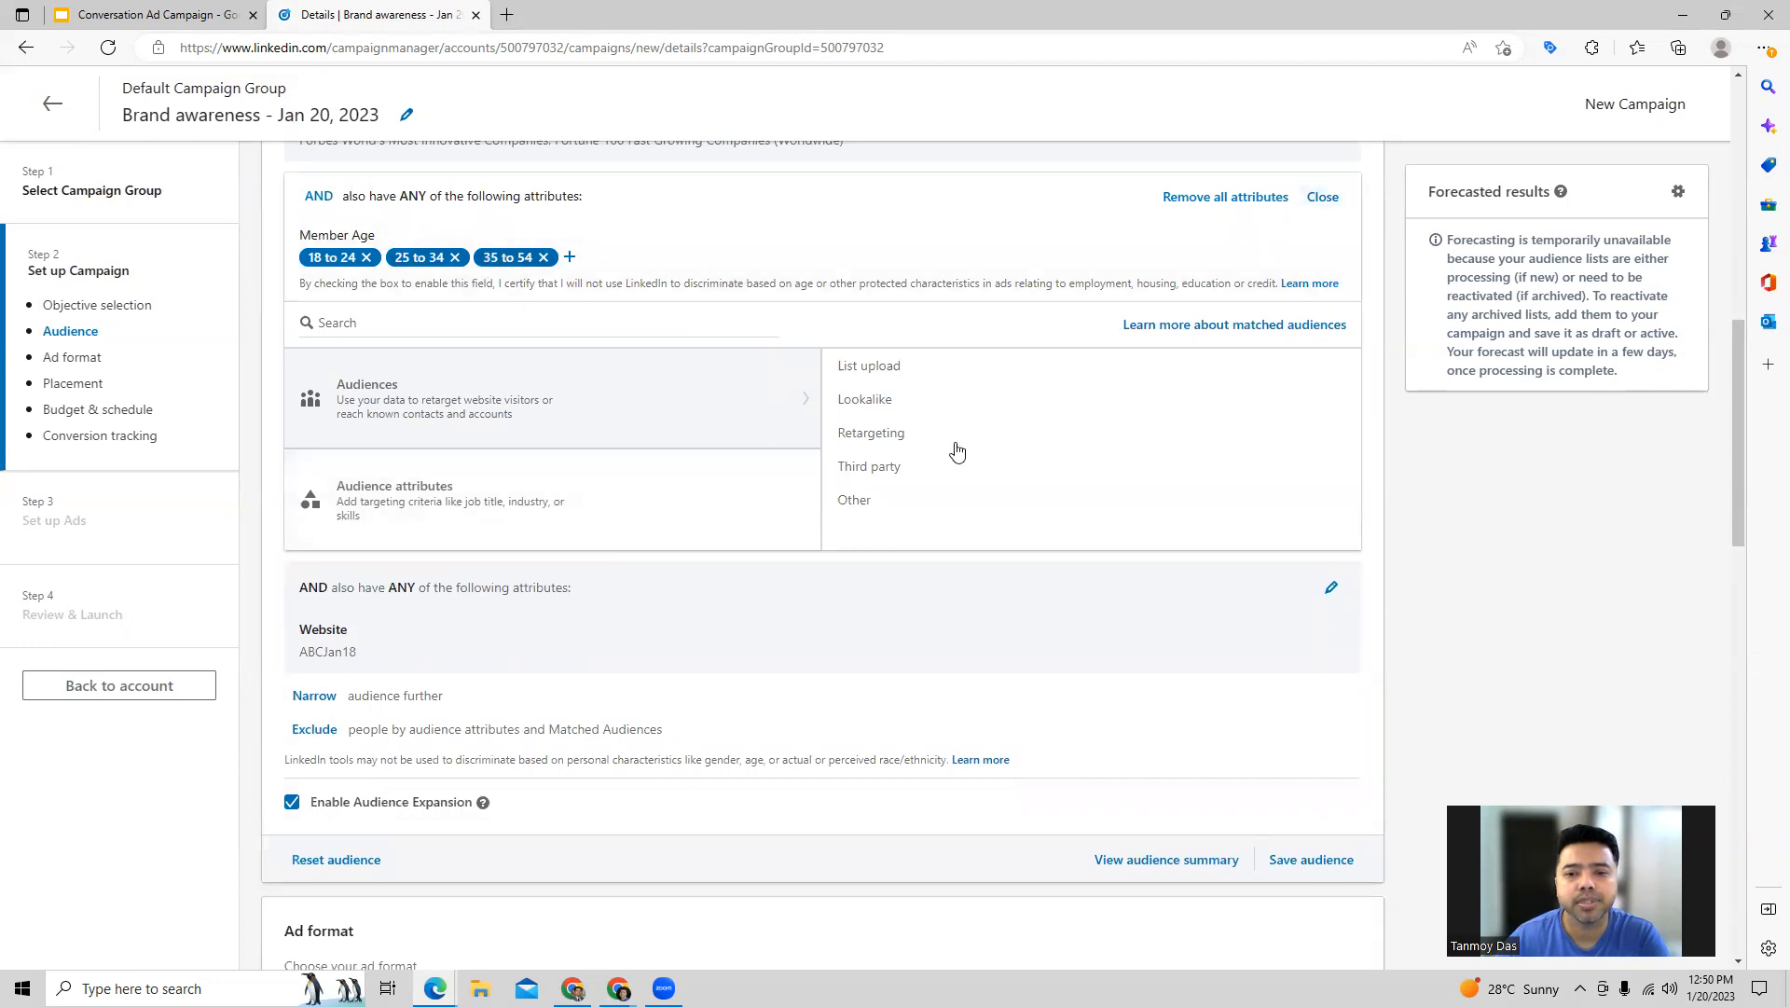
pyautogui.click(599, 492)
pyautogui.click(914, 414)
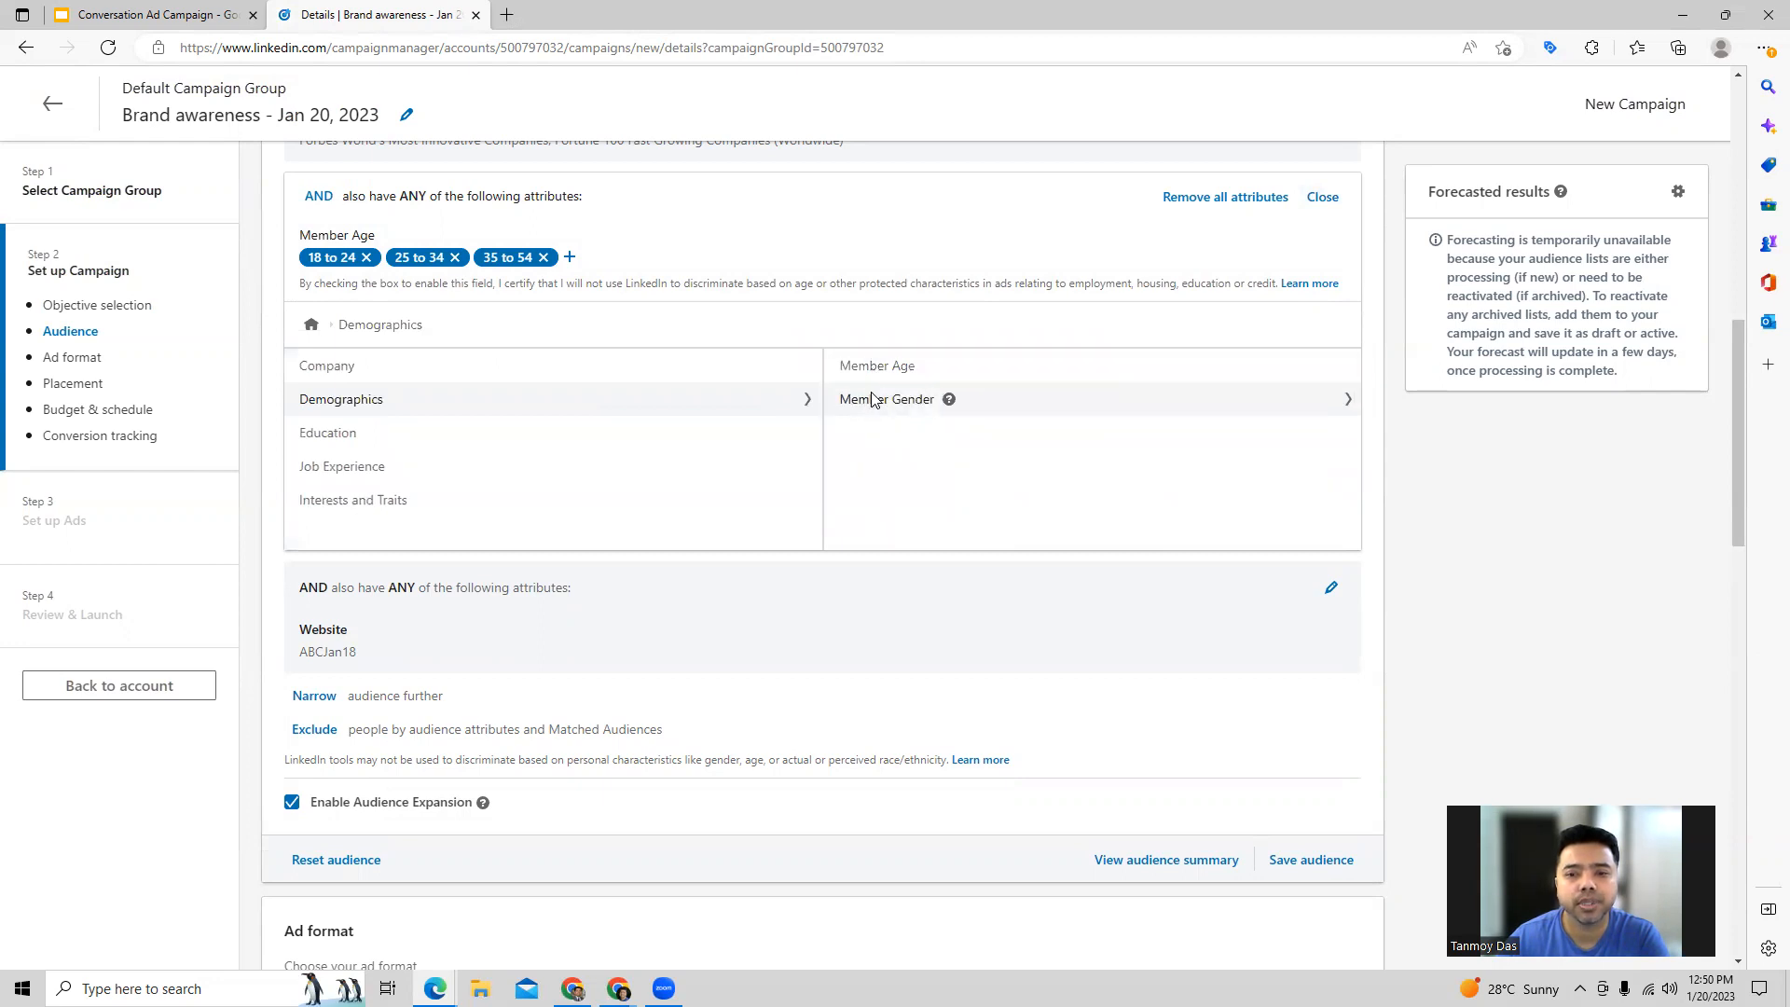
pyautogui.click(872, 401)
pyautogui.click(310, 378)
pyautogui.click(310, 435)
pyautogui.click(310, 565)
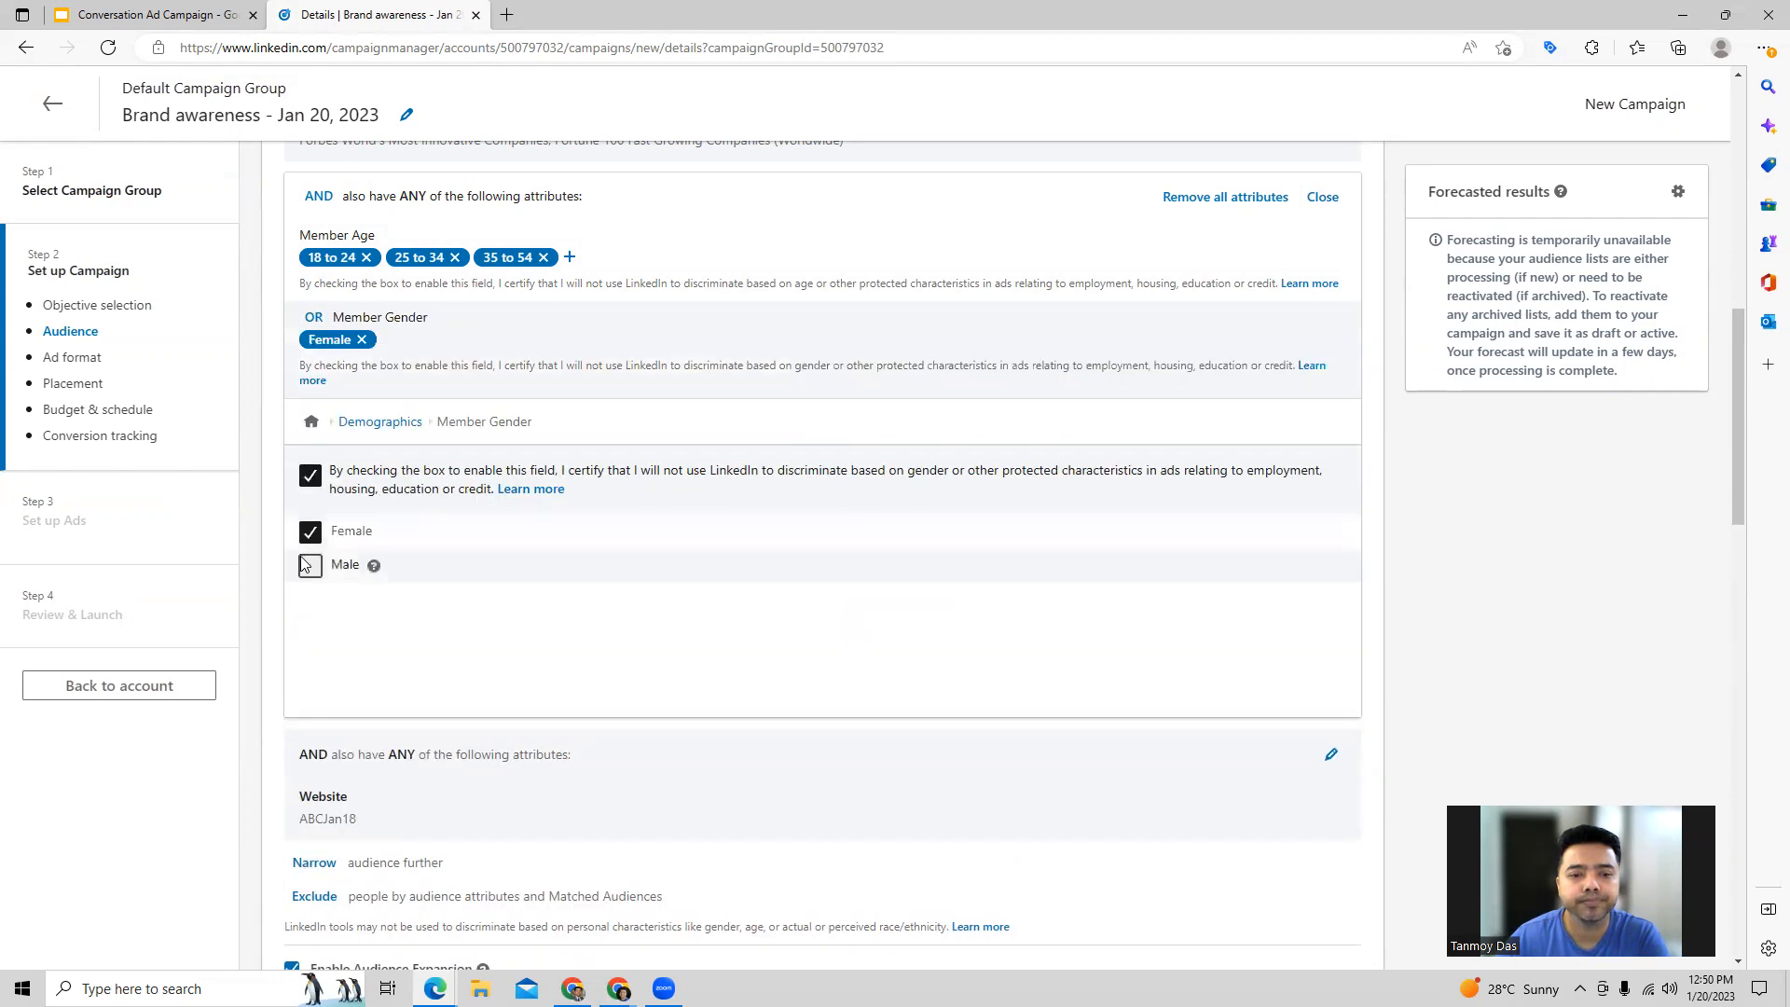
pyautogui.click(1321, 197)
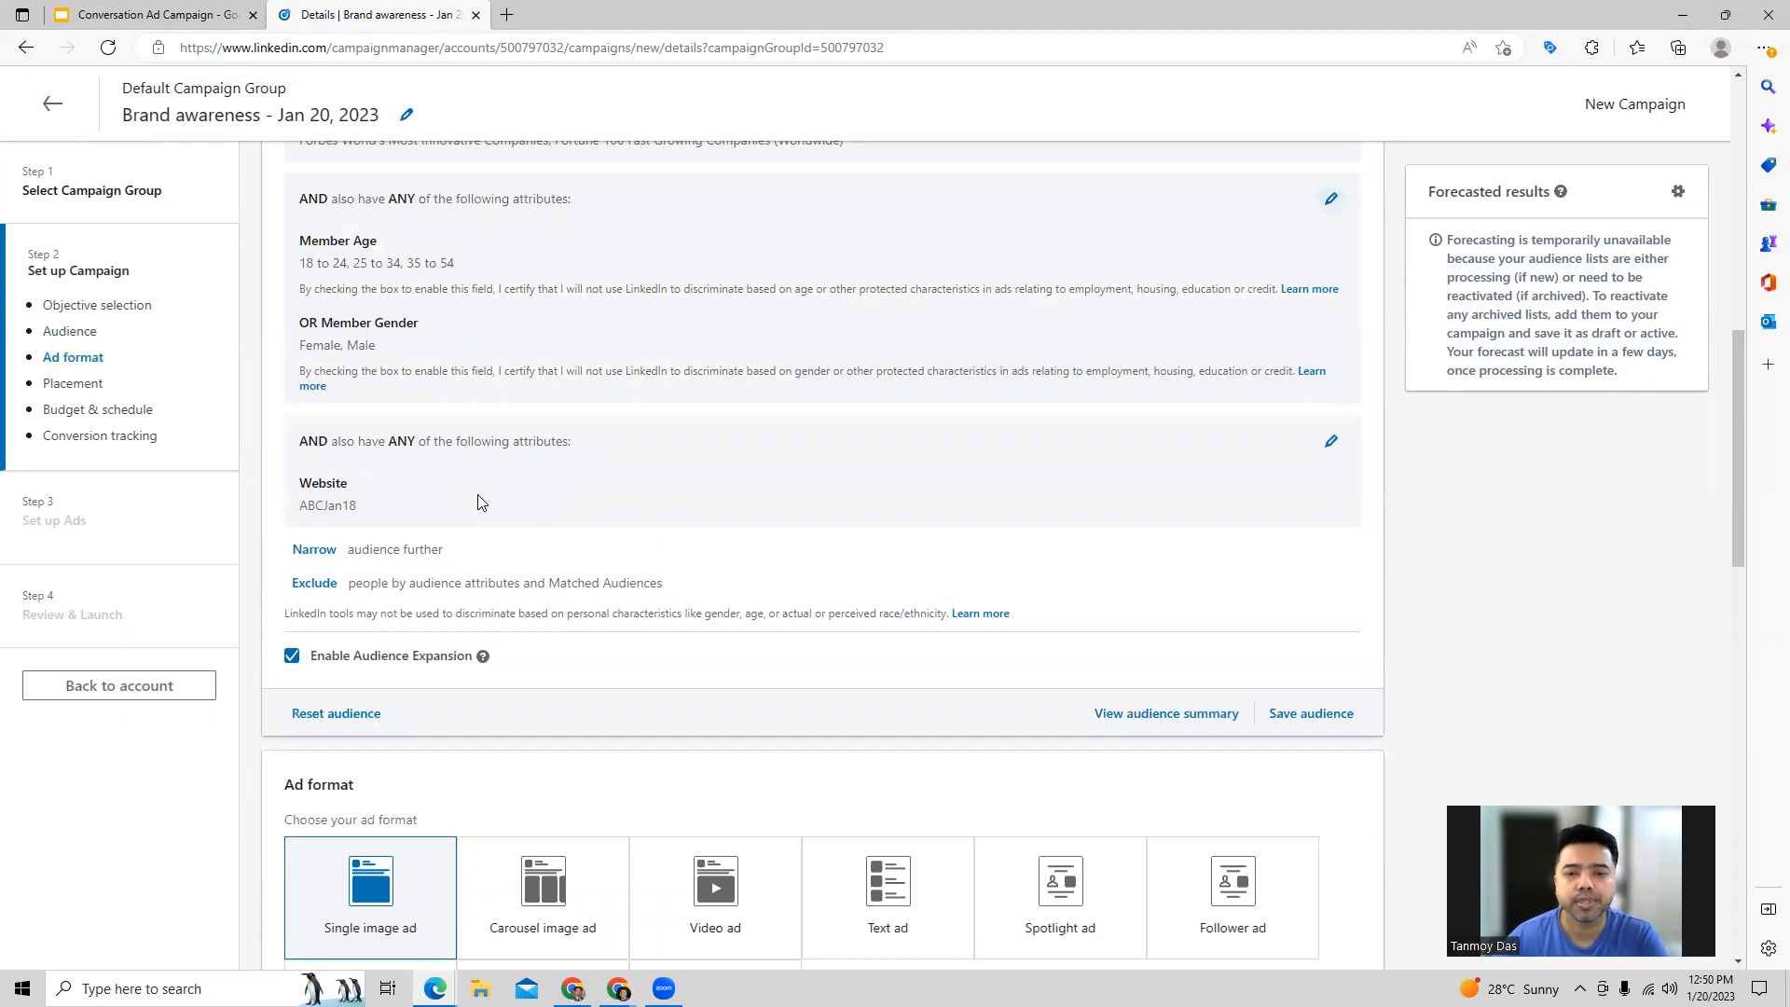
# Step: Check the Website audience group without changing it and choose Conversation ad as the ad format
pyautogui.click(1330, 442)
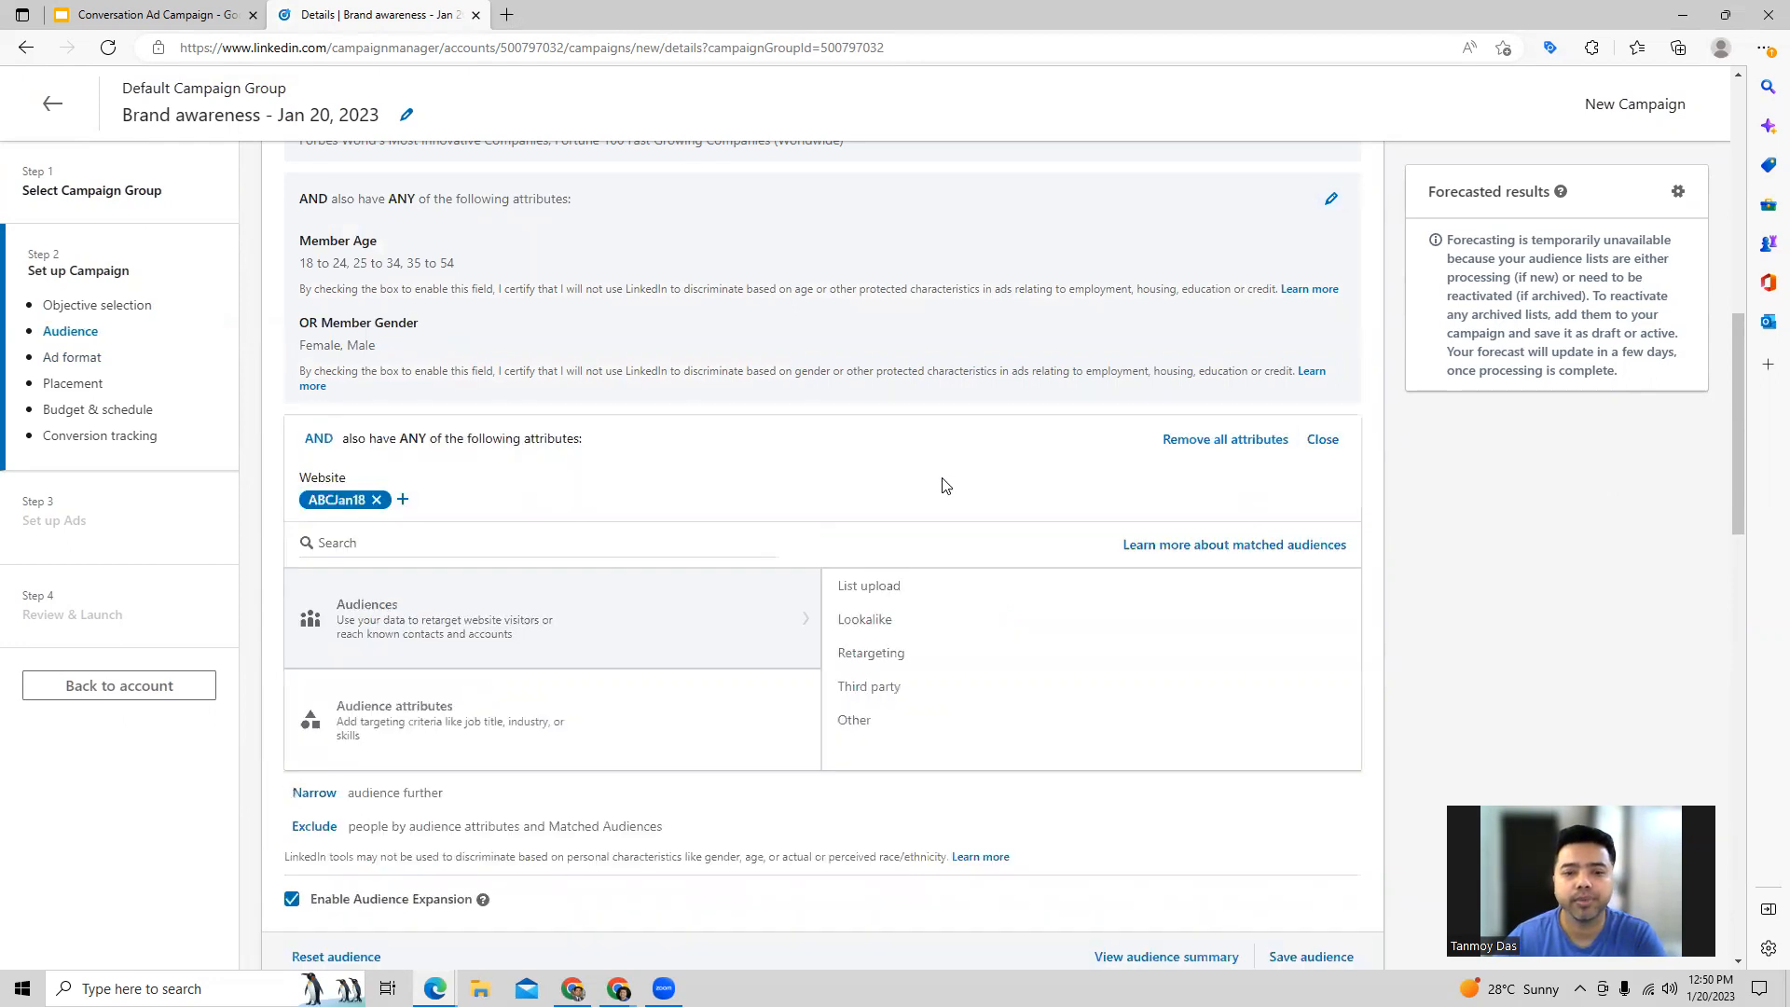
pyautogui.click(1315, 442)
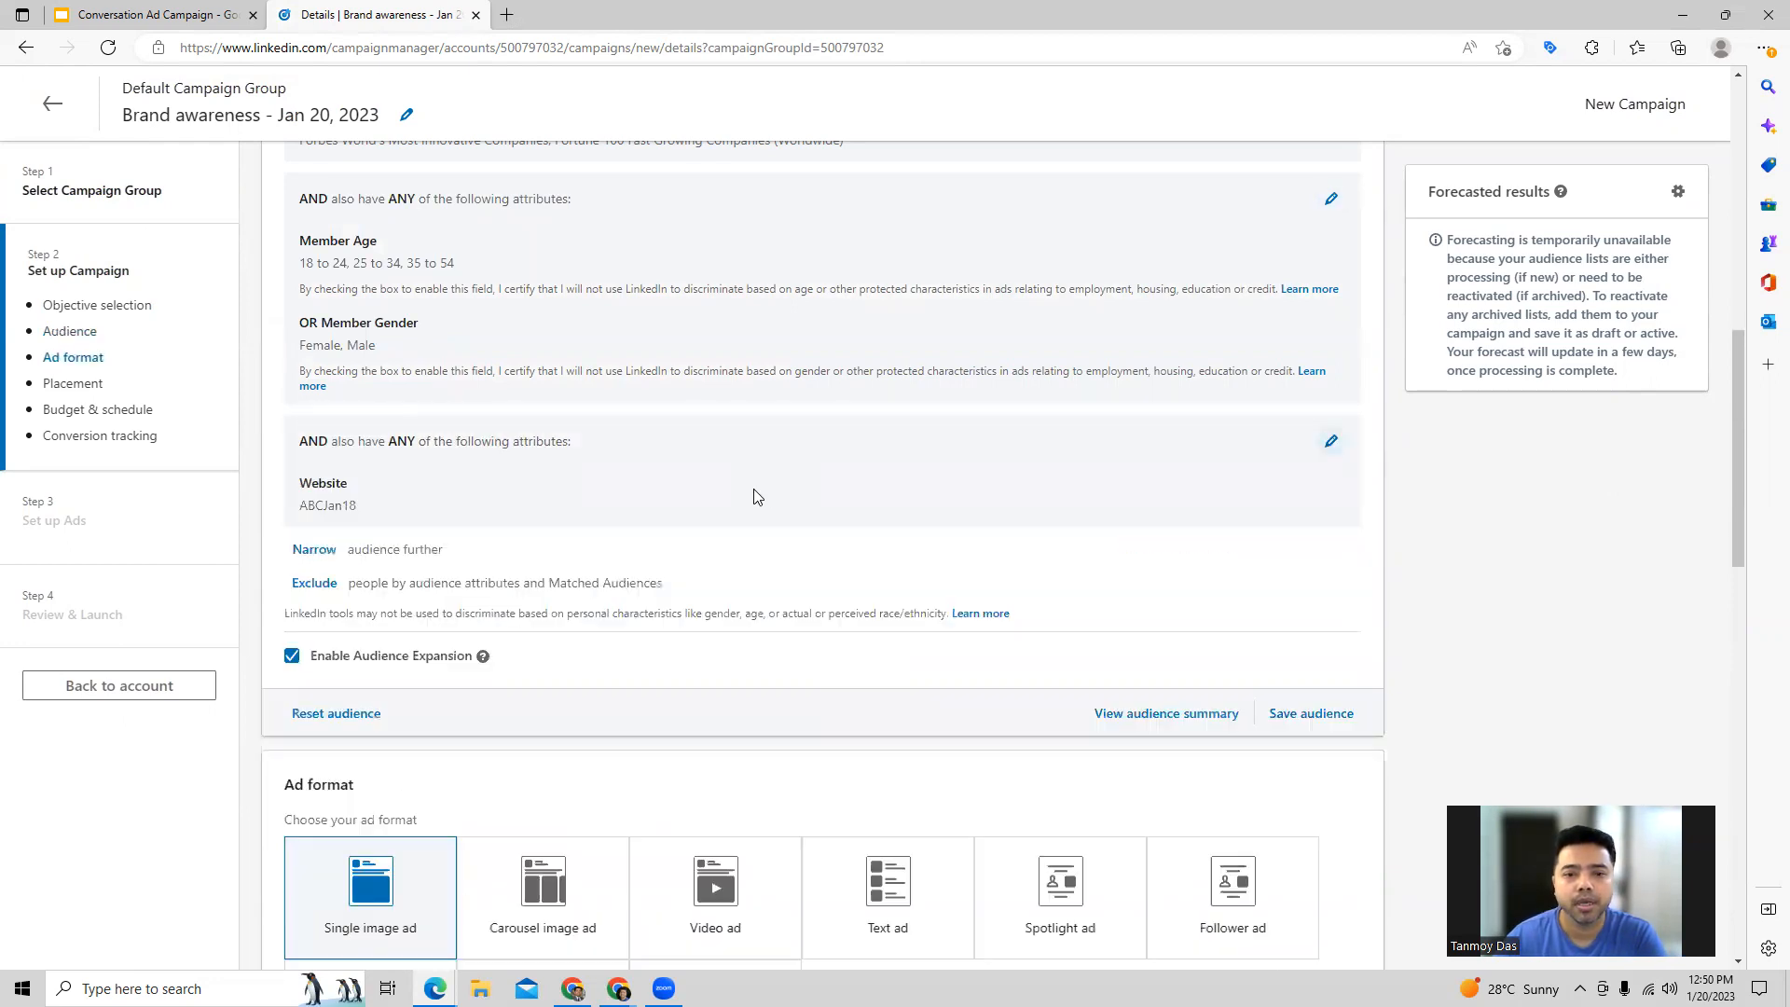
pyautogui.scroll(-5, 752, 493)
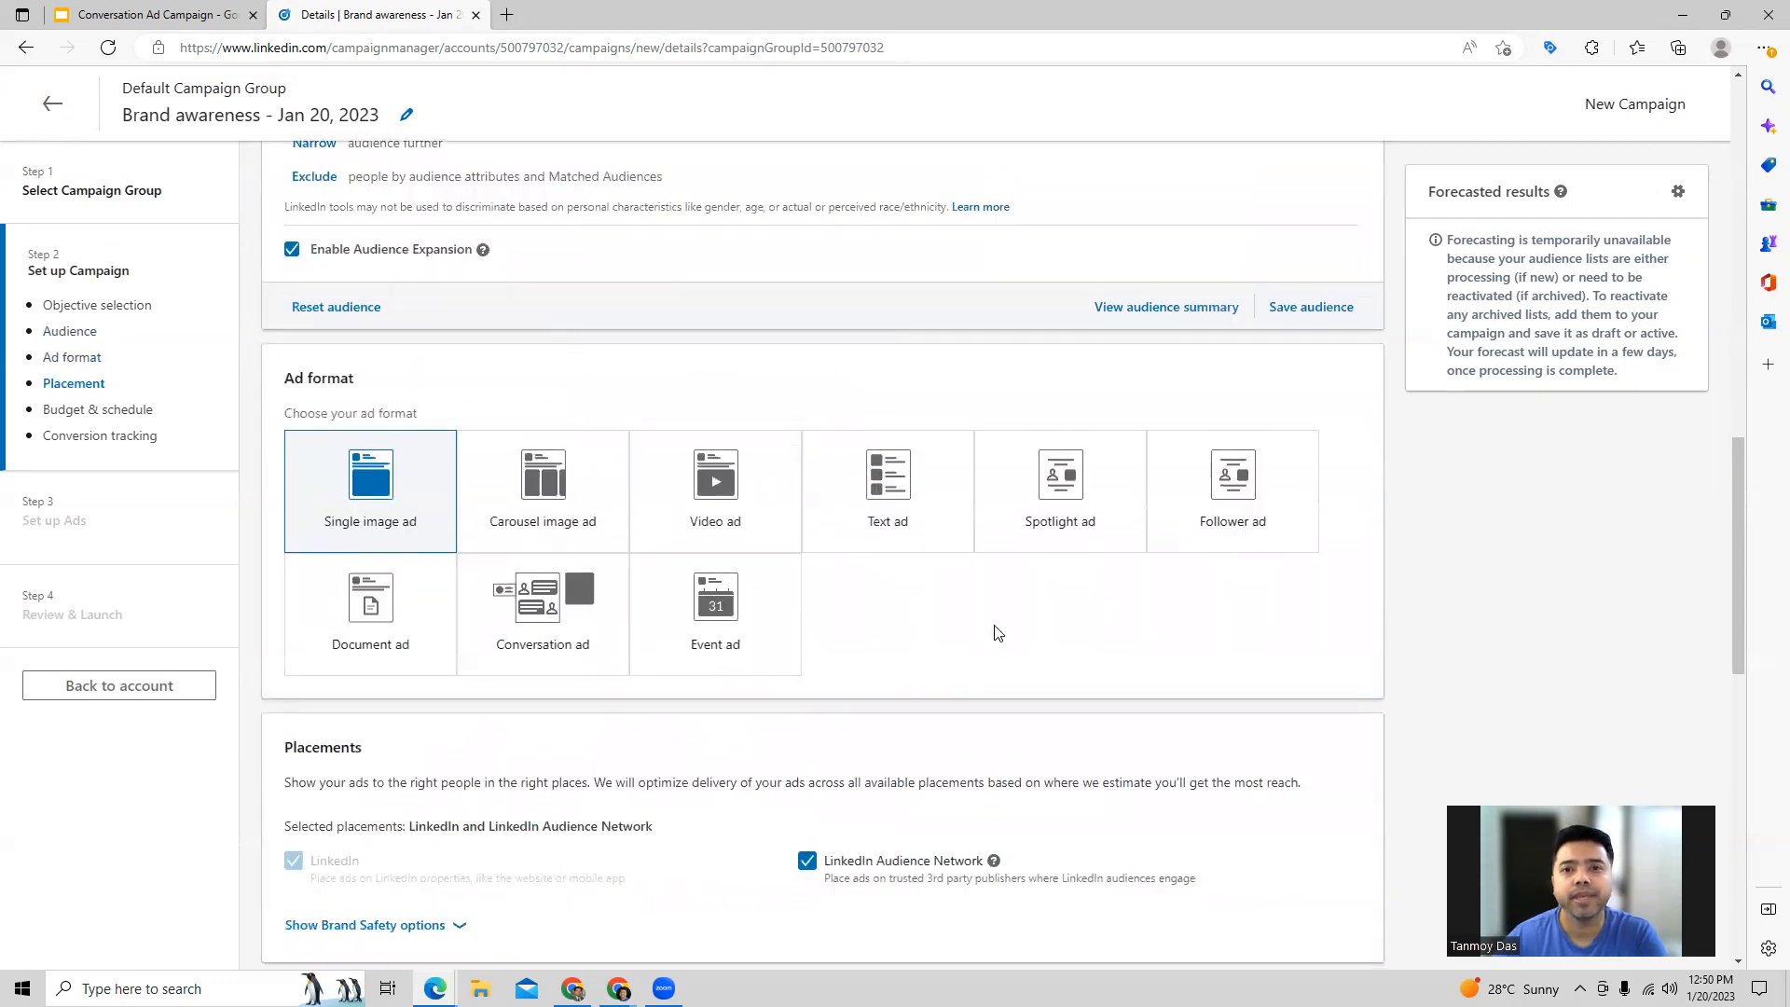
pyautogui.click(539, 646)
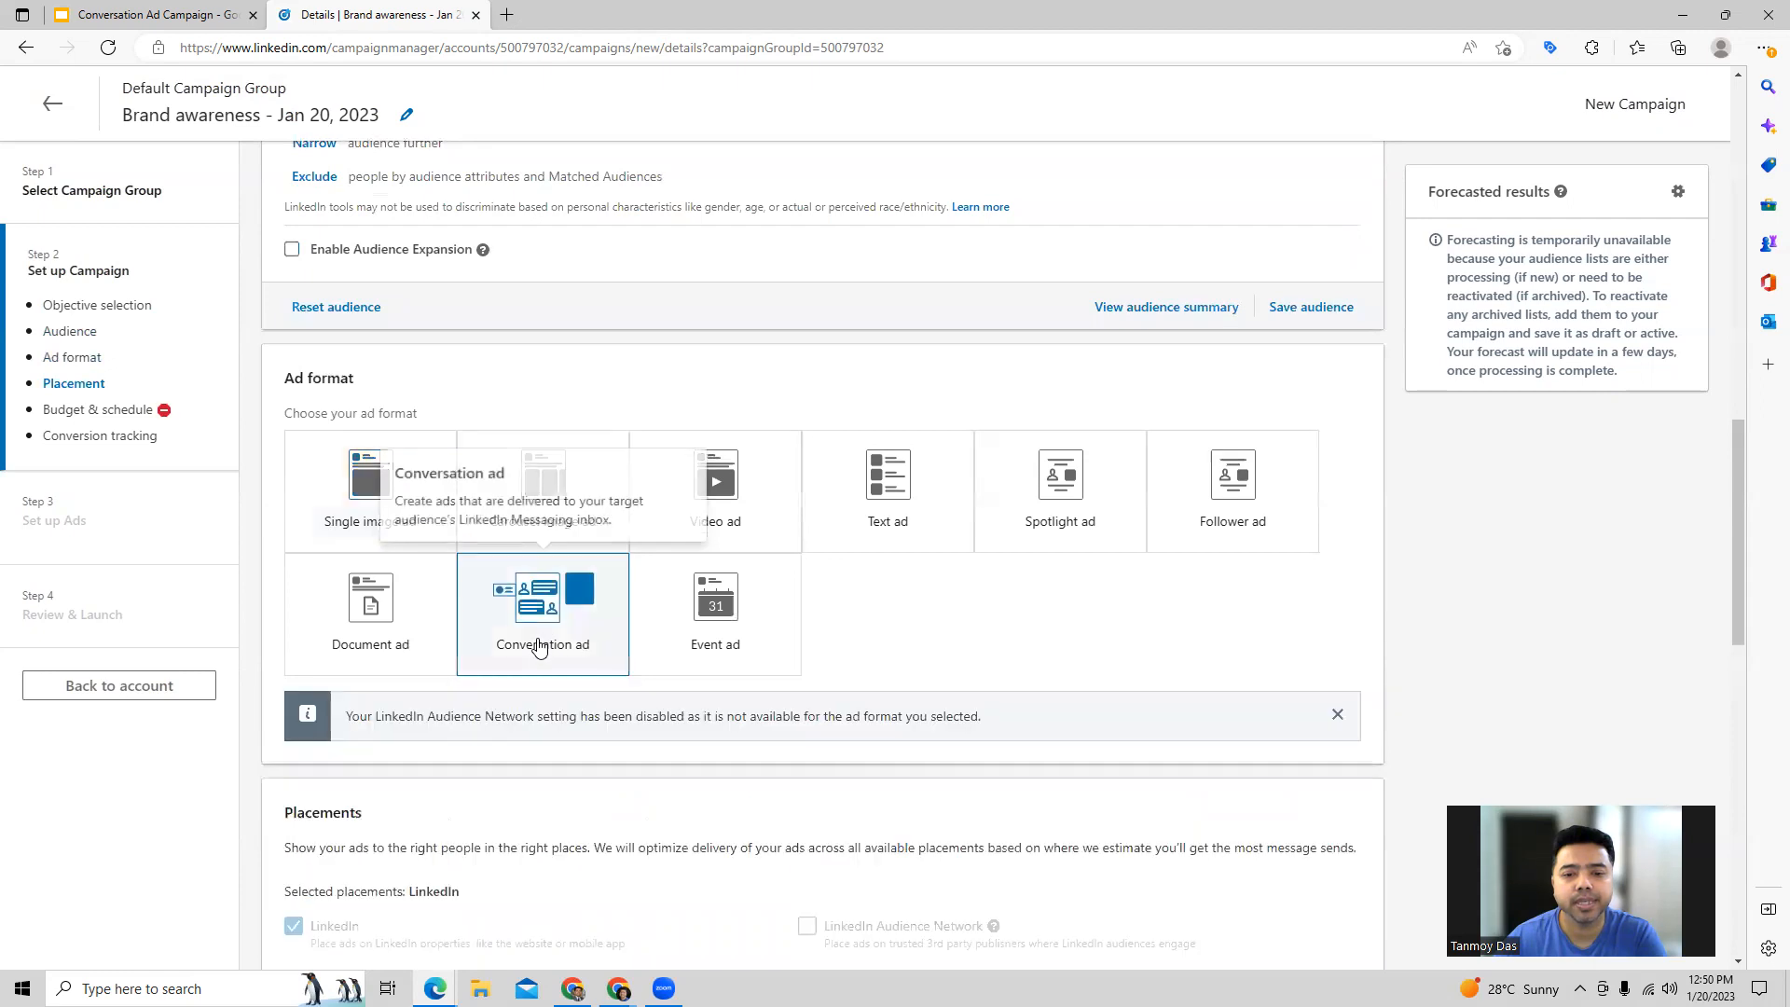
# Step: Review the campaign's daily budget, schedule, bidding and conversion tracking settings
pyautogui.scroll(-8, 1058, 636)
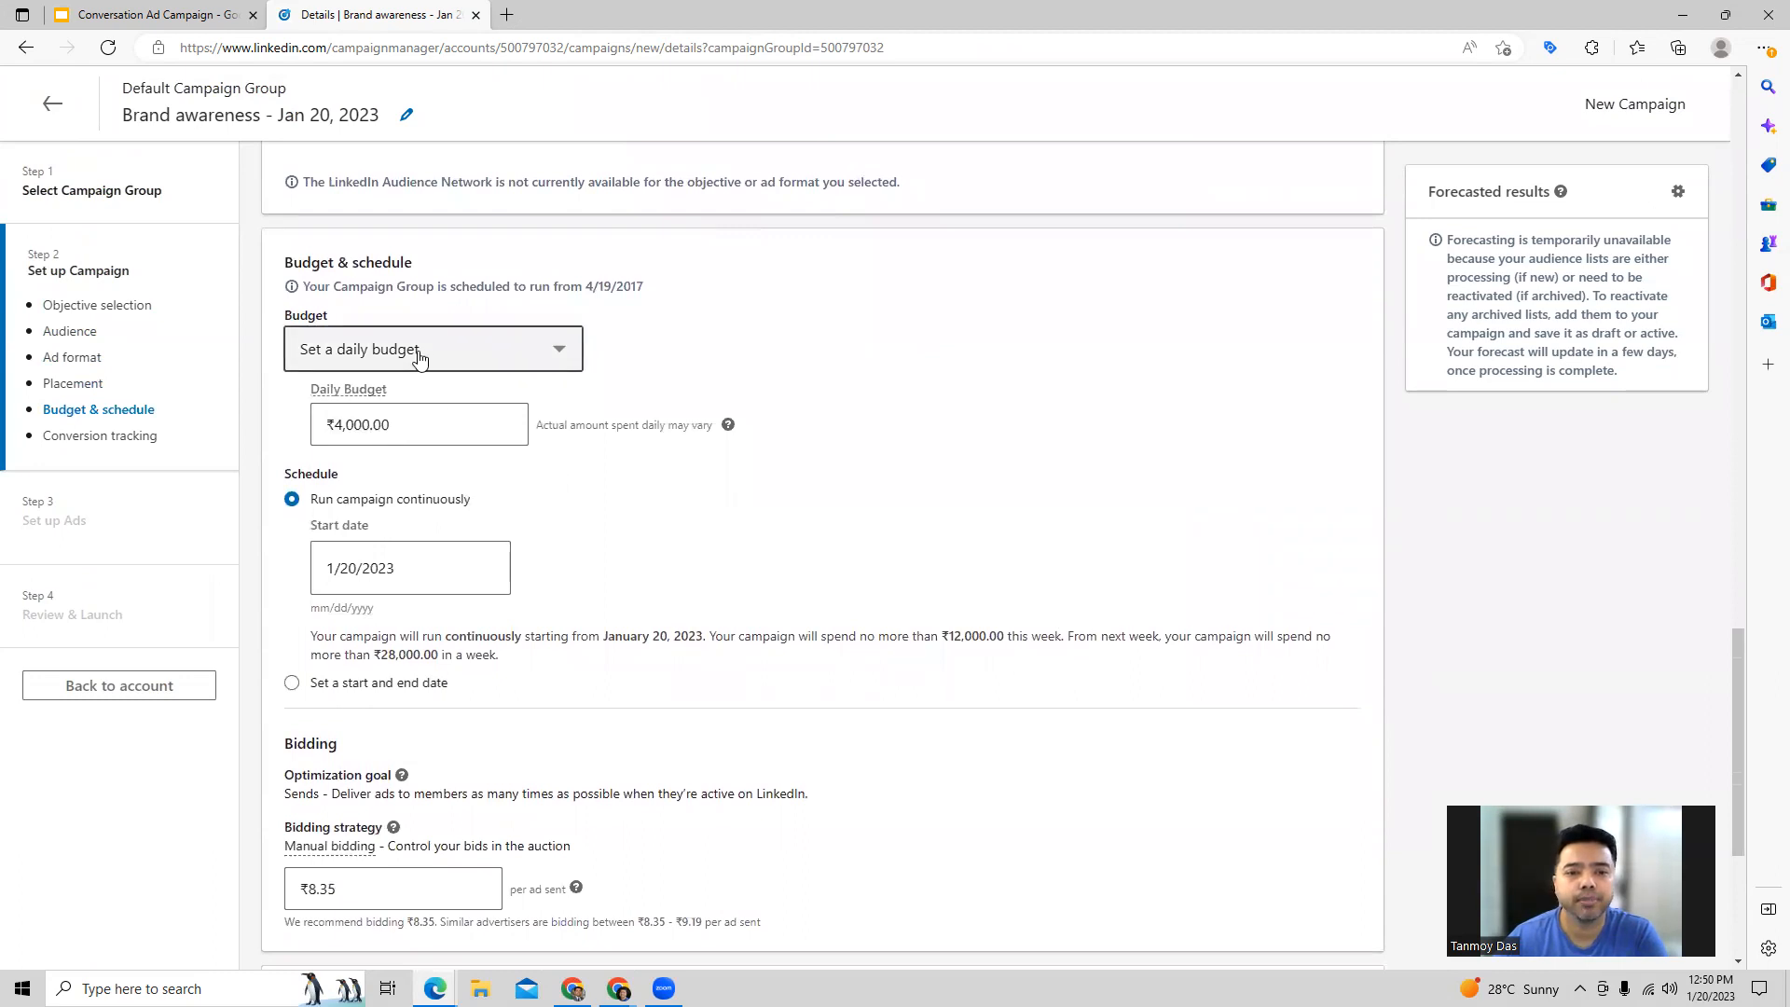
pyautogui.click(385, 430)
pyautogui.click(675, 526)
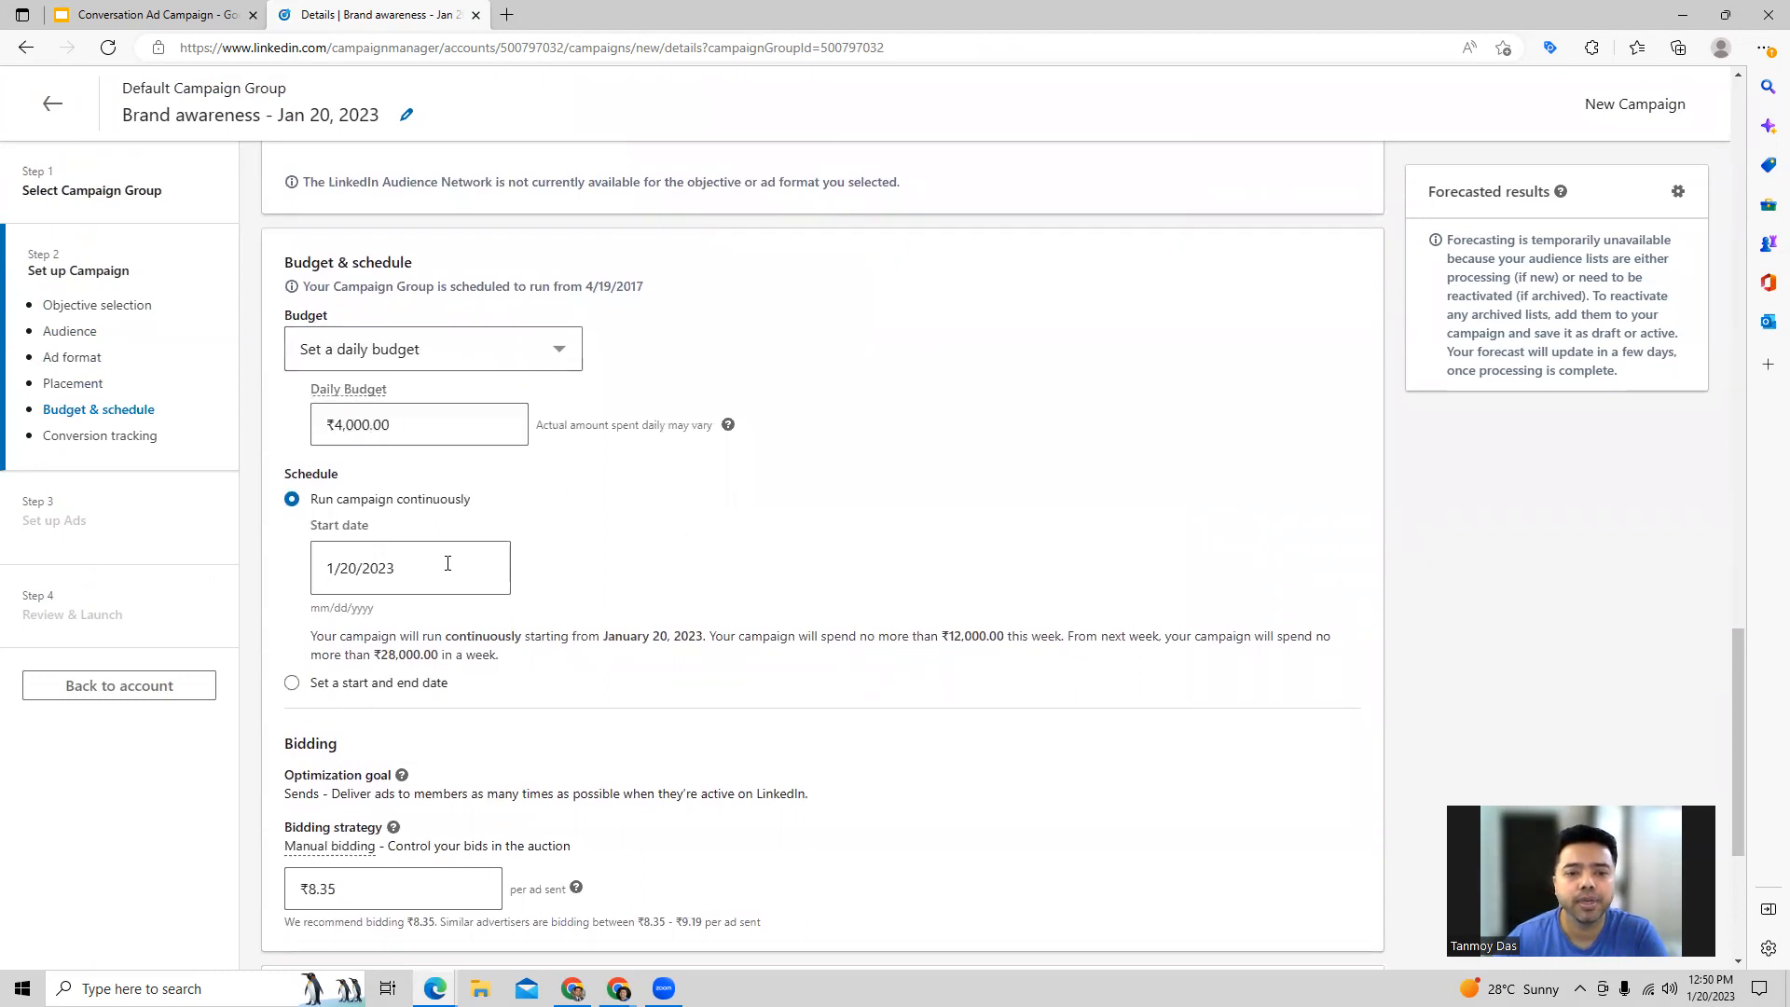
pyautogui.scroll(-3, 508, 555)
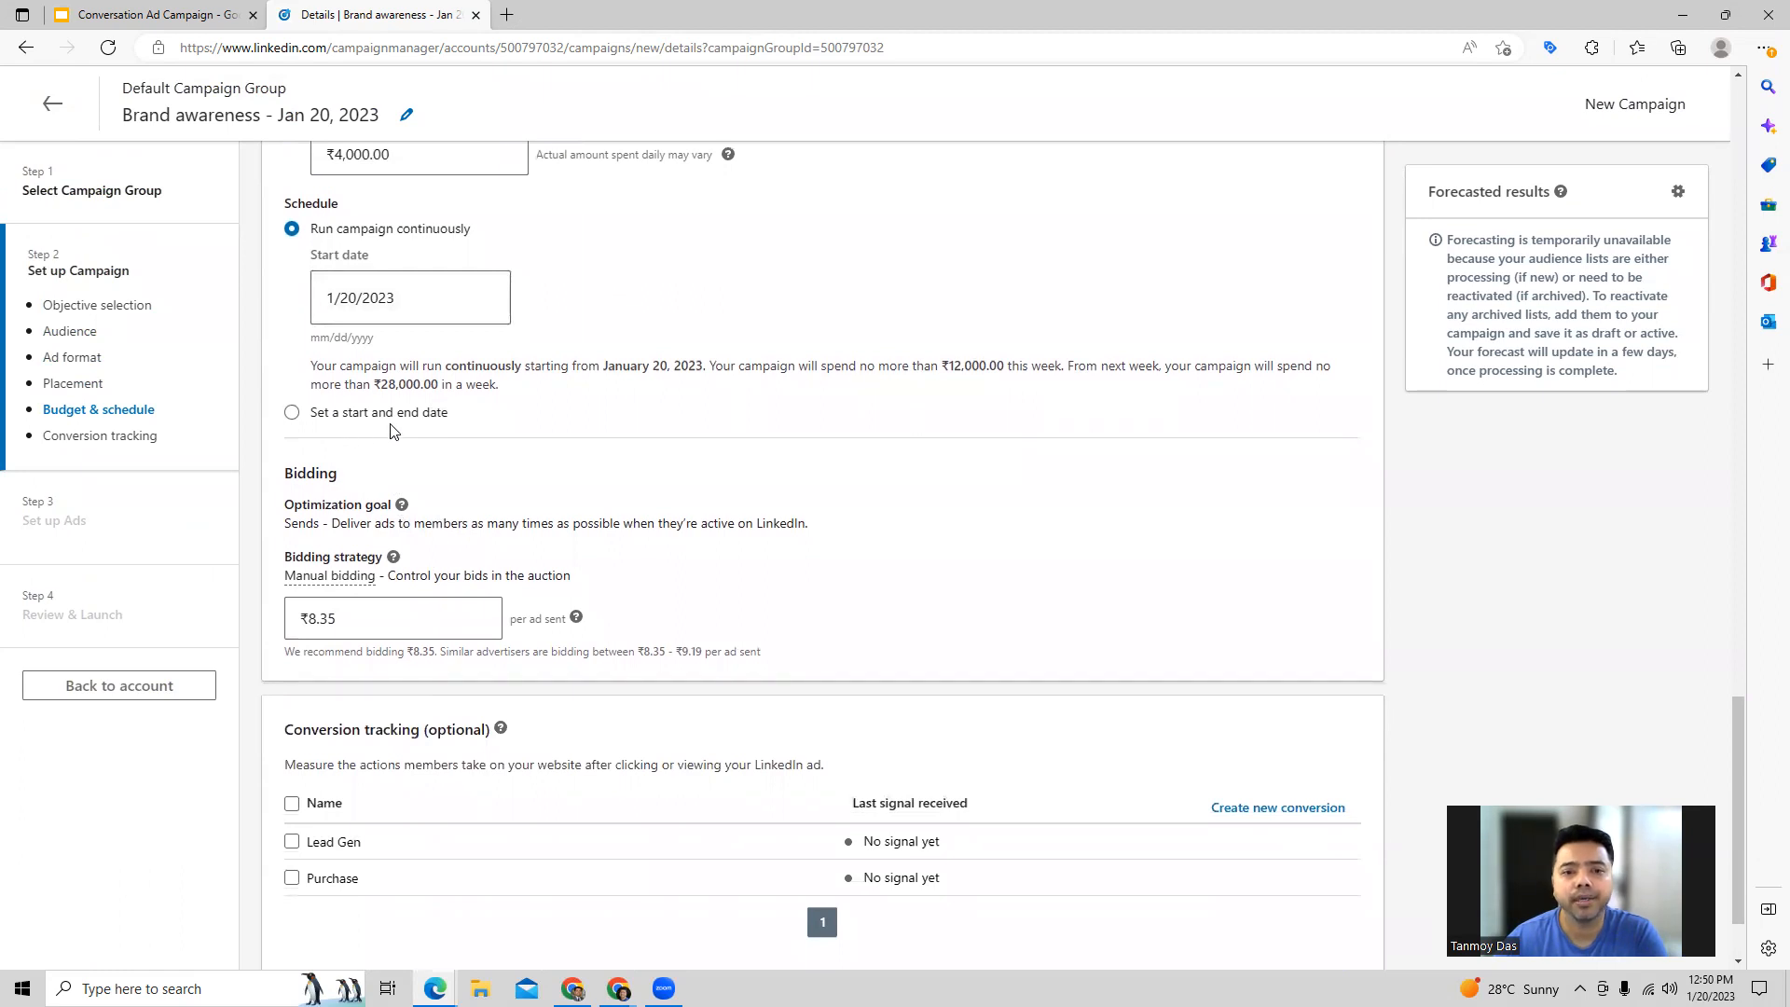
pyautogui.scroll(-2, 668, 481)
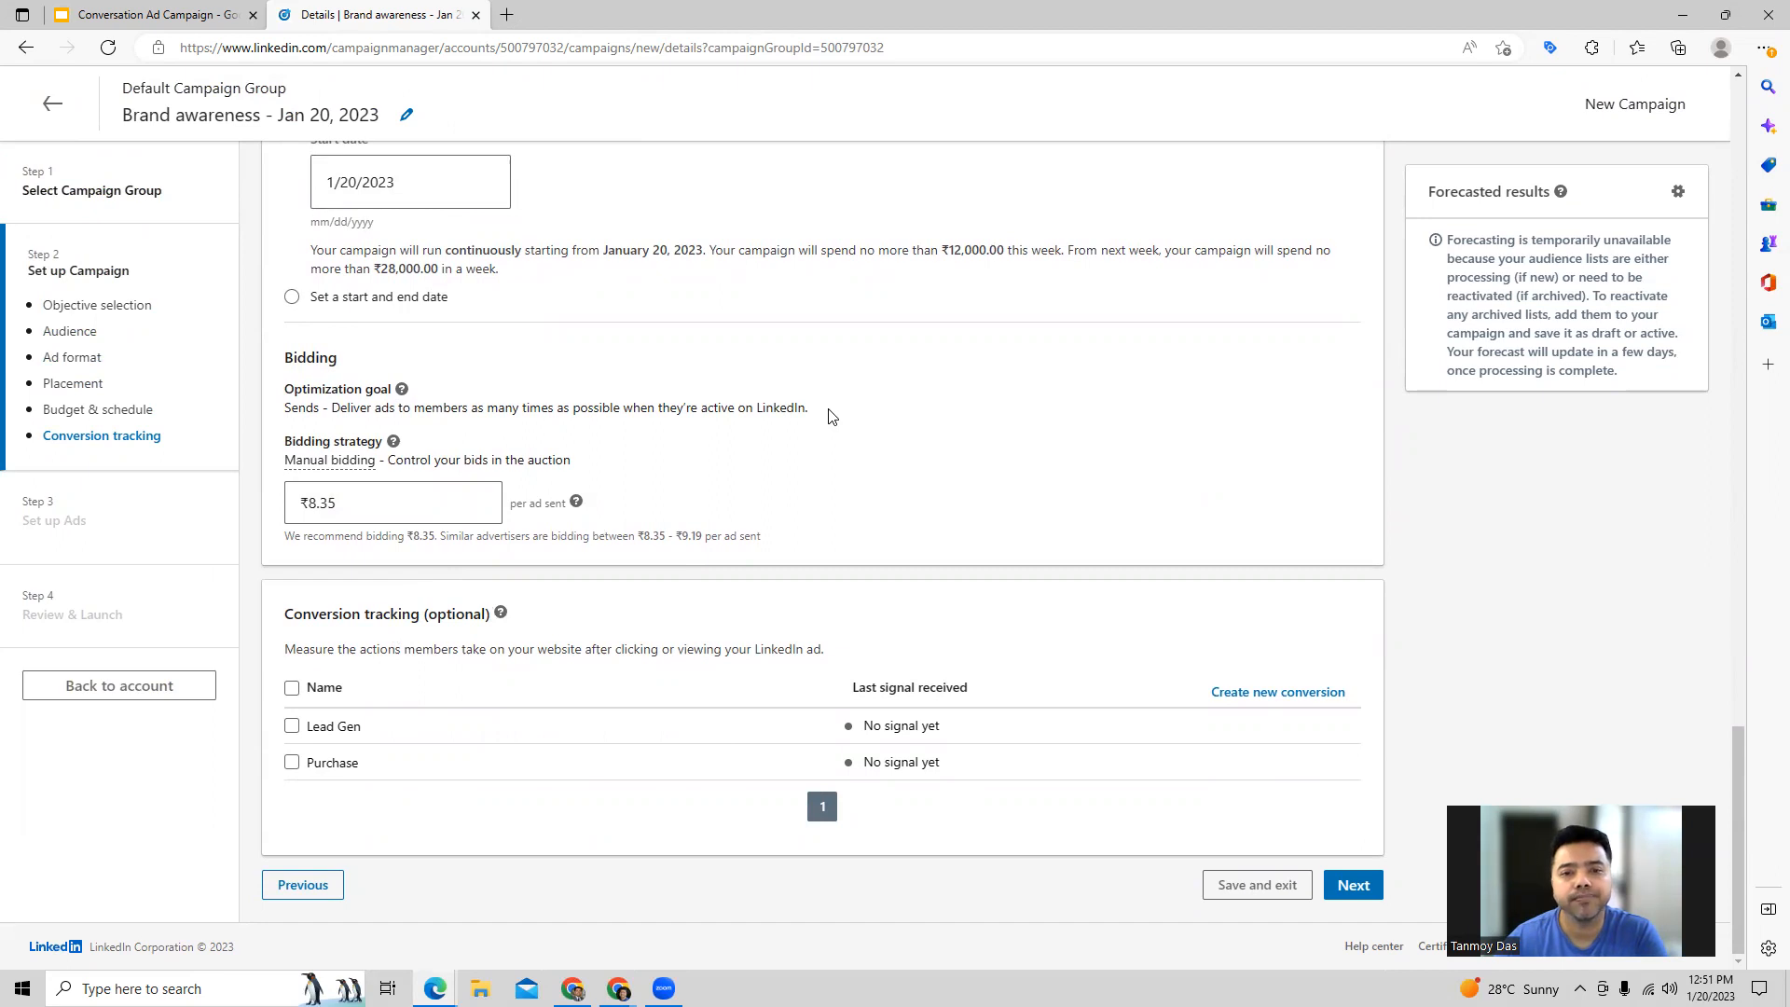
# Step: Recheck the audience selections and save the campaign setup to proceed to setting up ads
pyautogui.scroll(15, 833, 417)
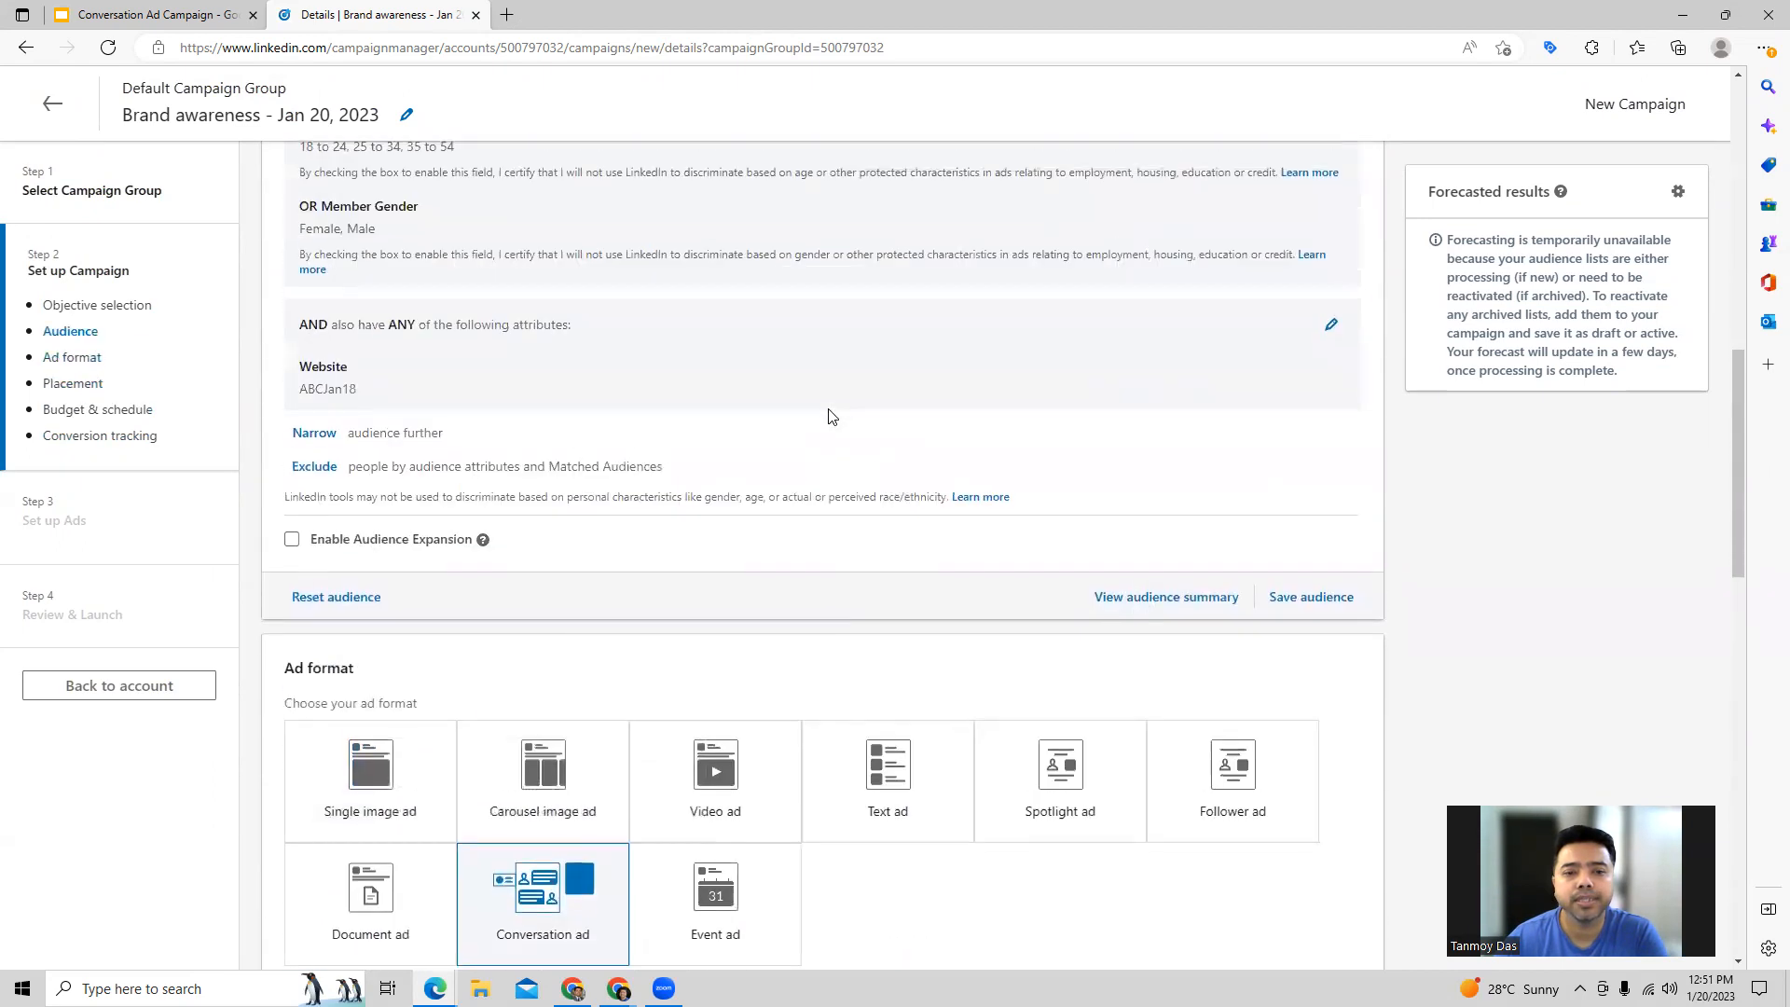
pyautogui.scroll(12, 833, 417)
pyautogui.scroll(-5, 832, 417)
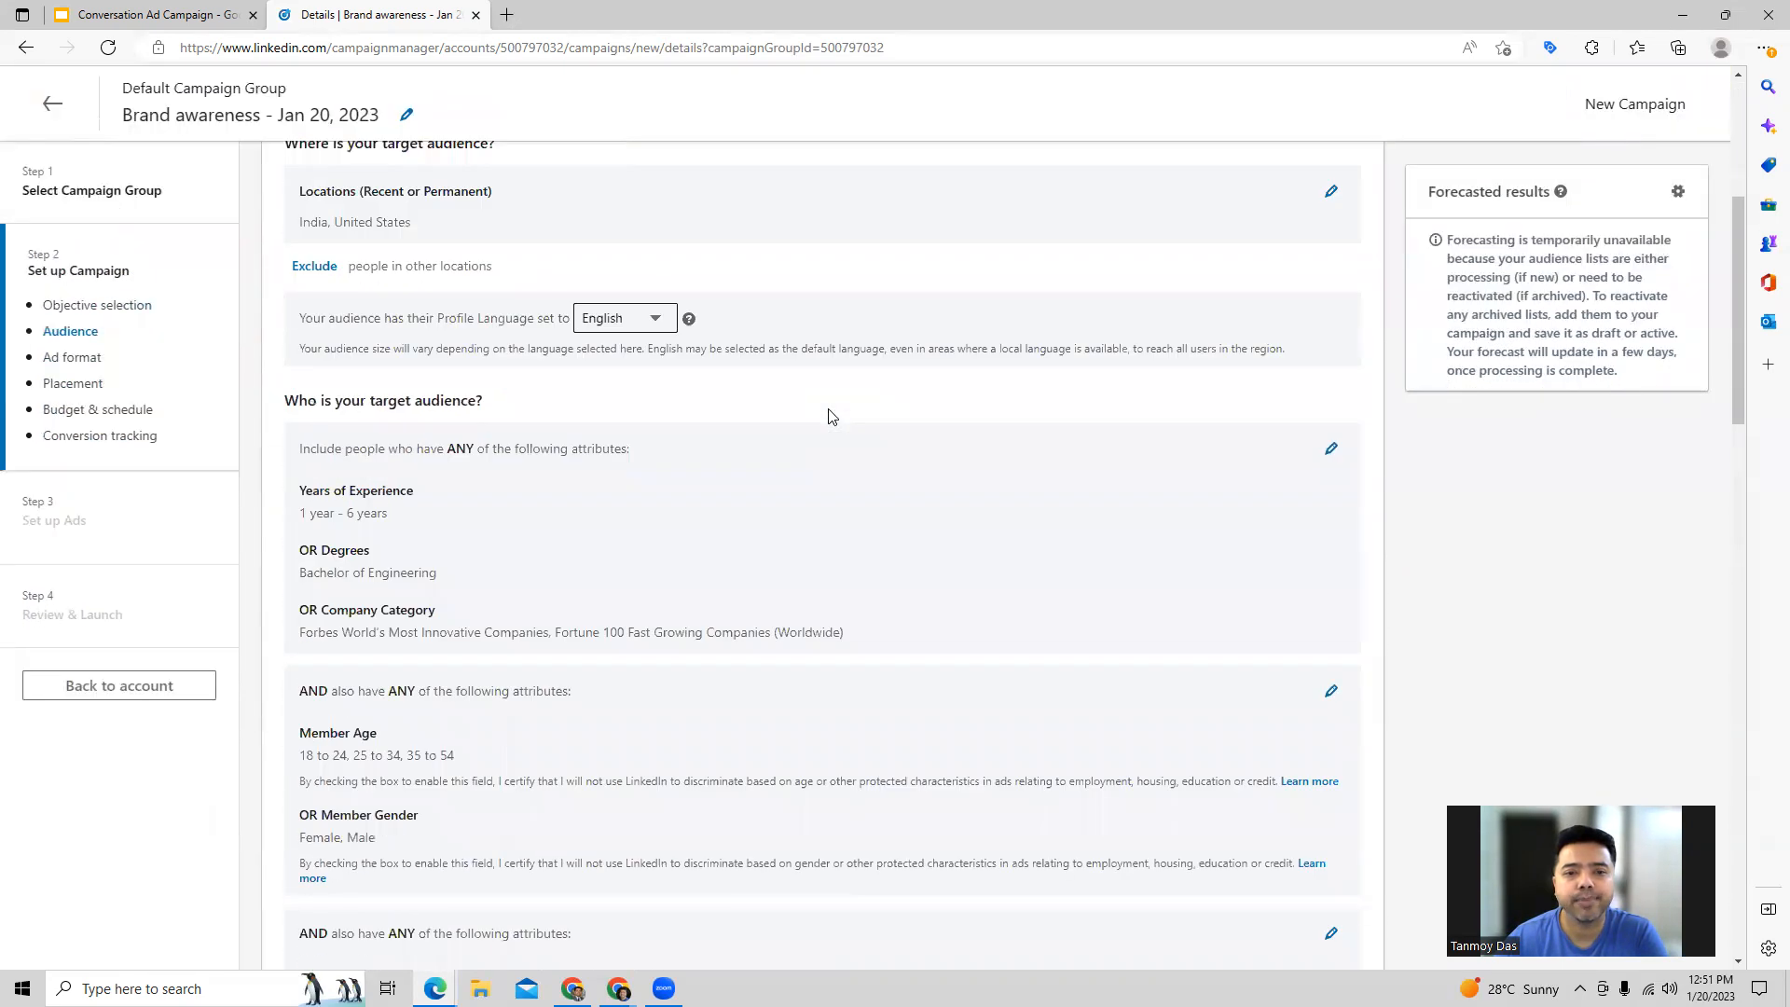
pyautogui.scroll(-20, 833, 416)
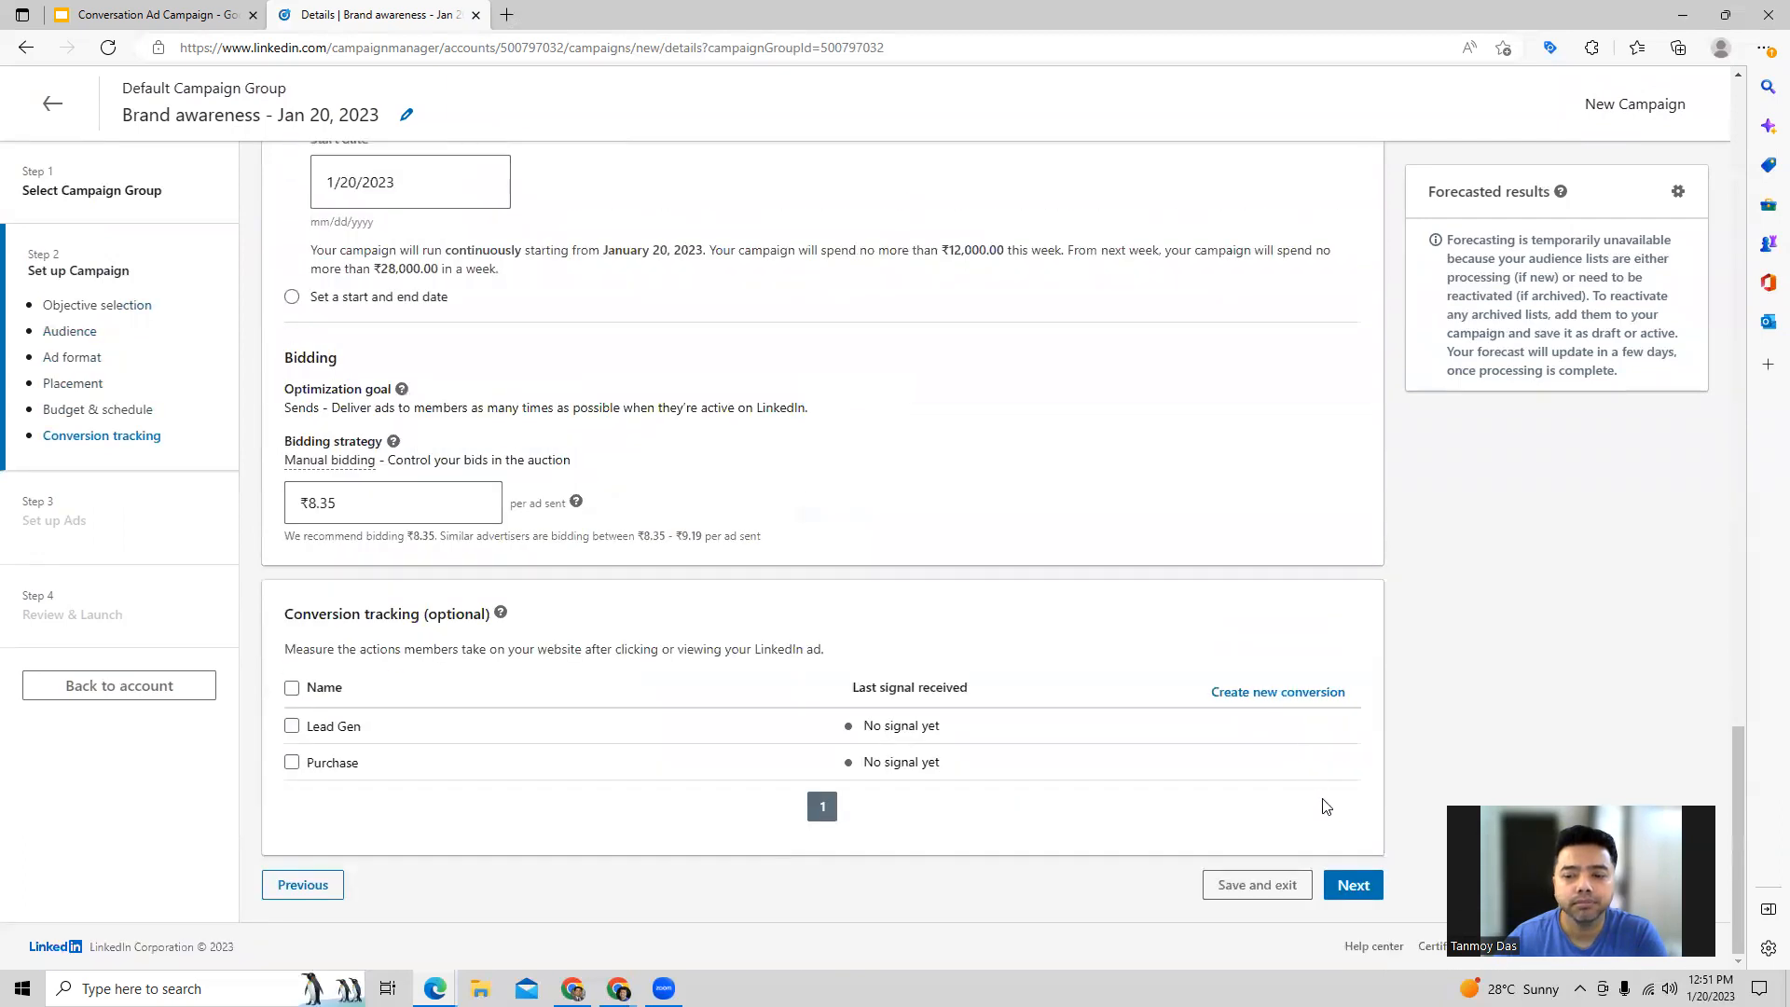
pyautogui.click(1352, 883)
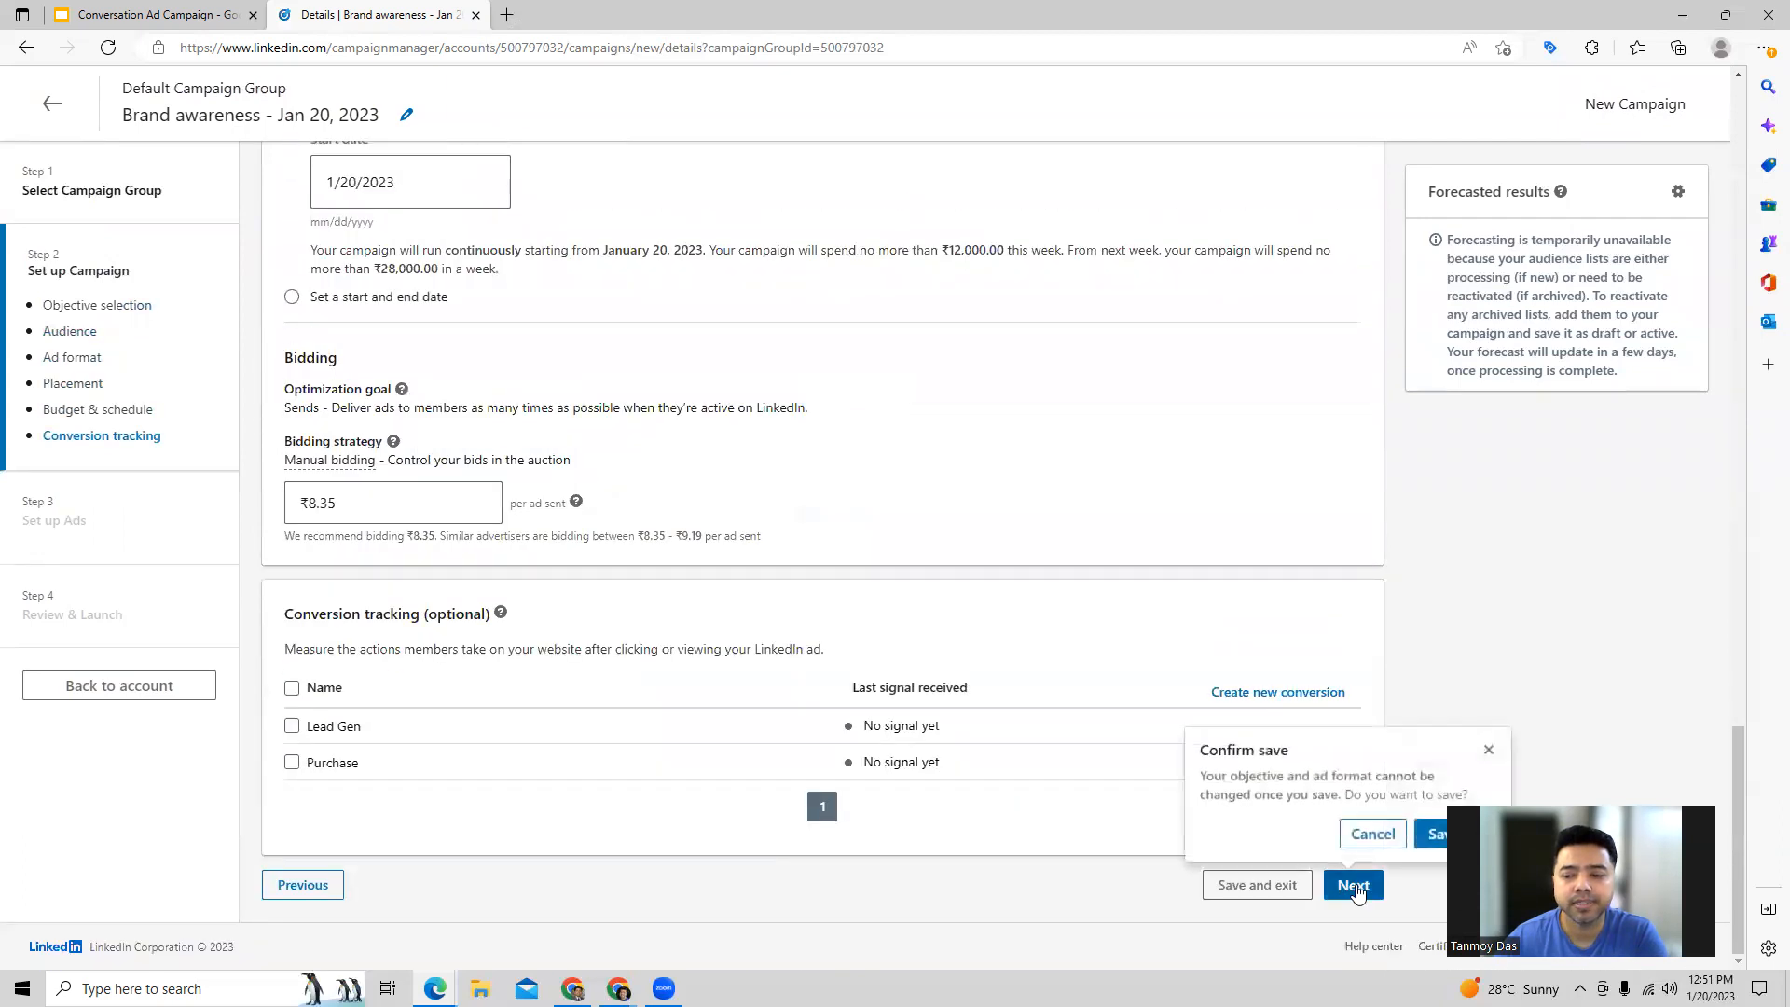
pyautogui.click(1432, 844)
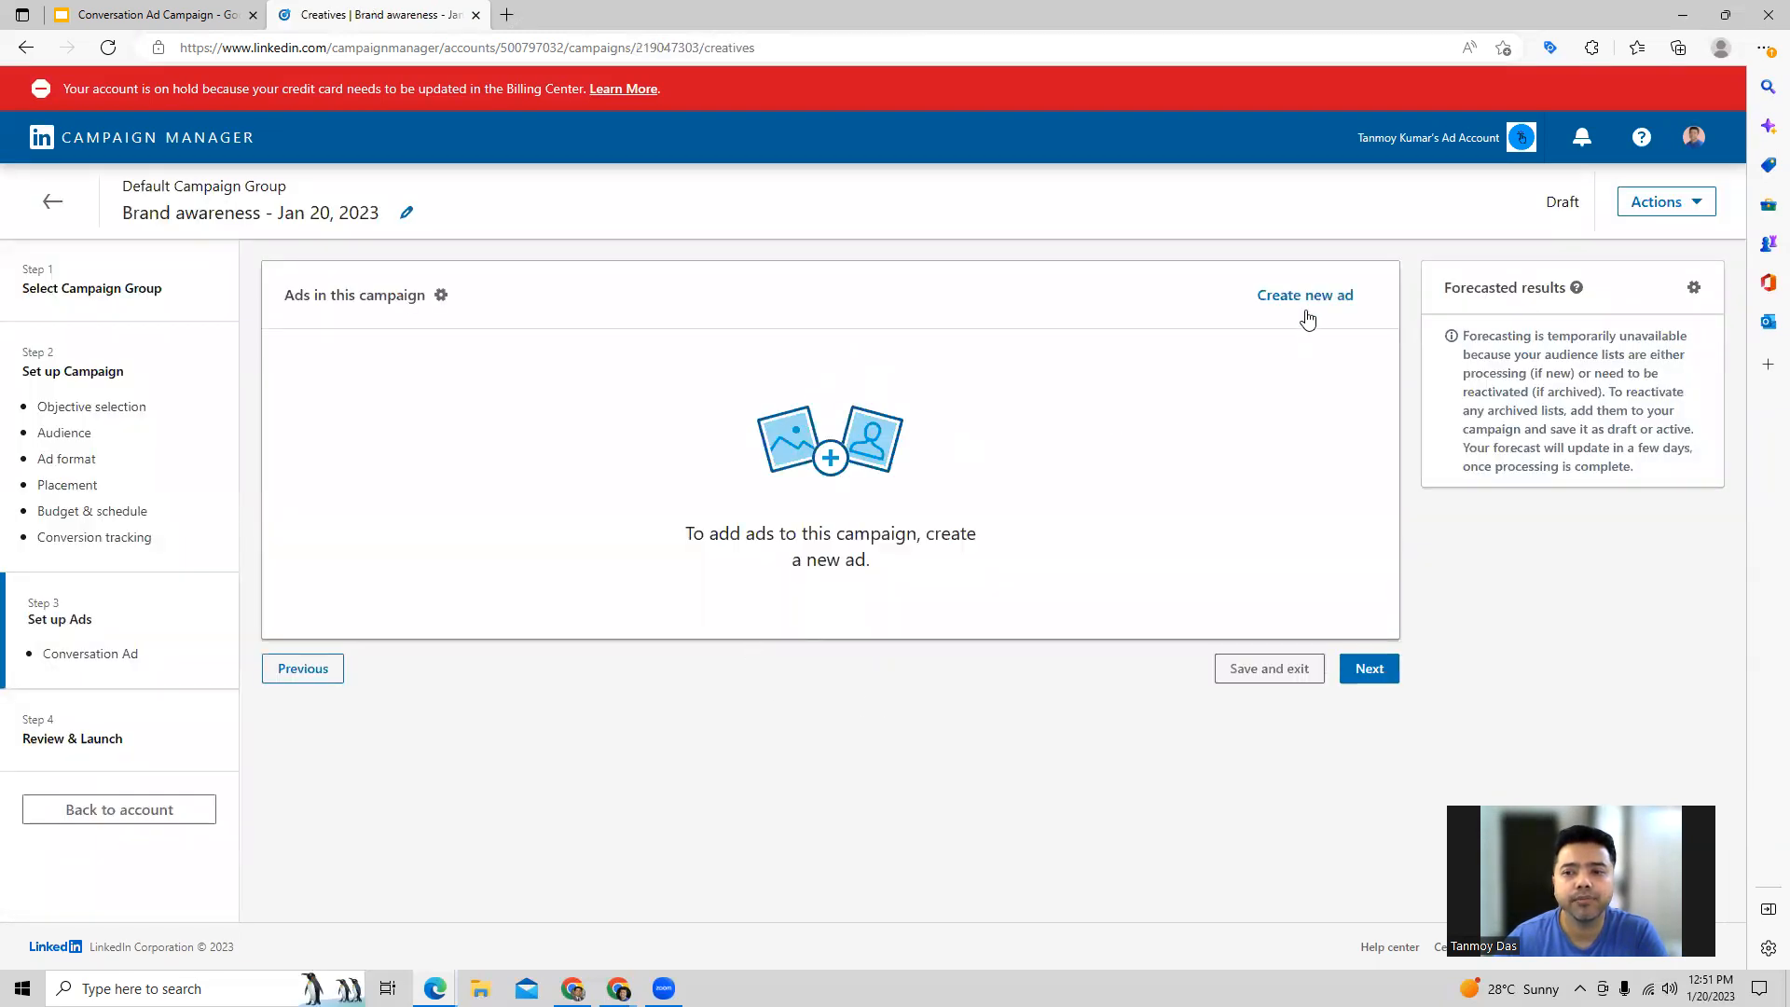
# Step: Create a new conversation ad in the campaign and name it Online Business Directory
pyautogui.click(1307, 317)
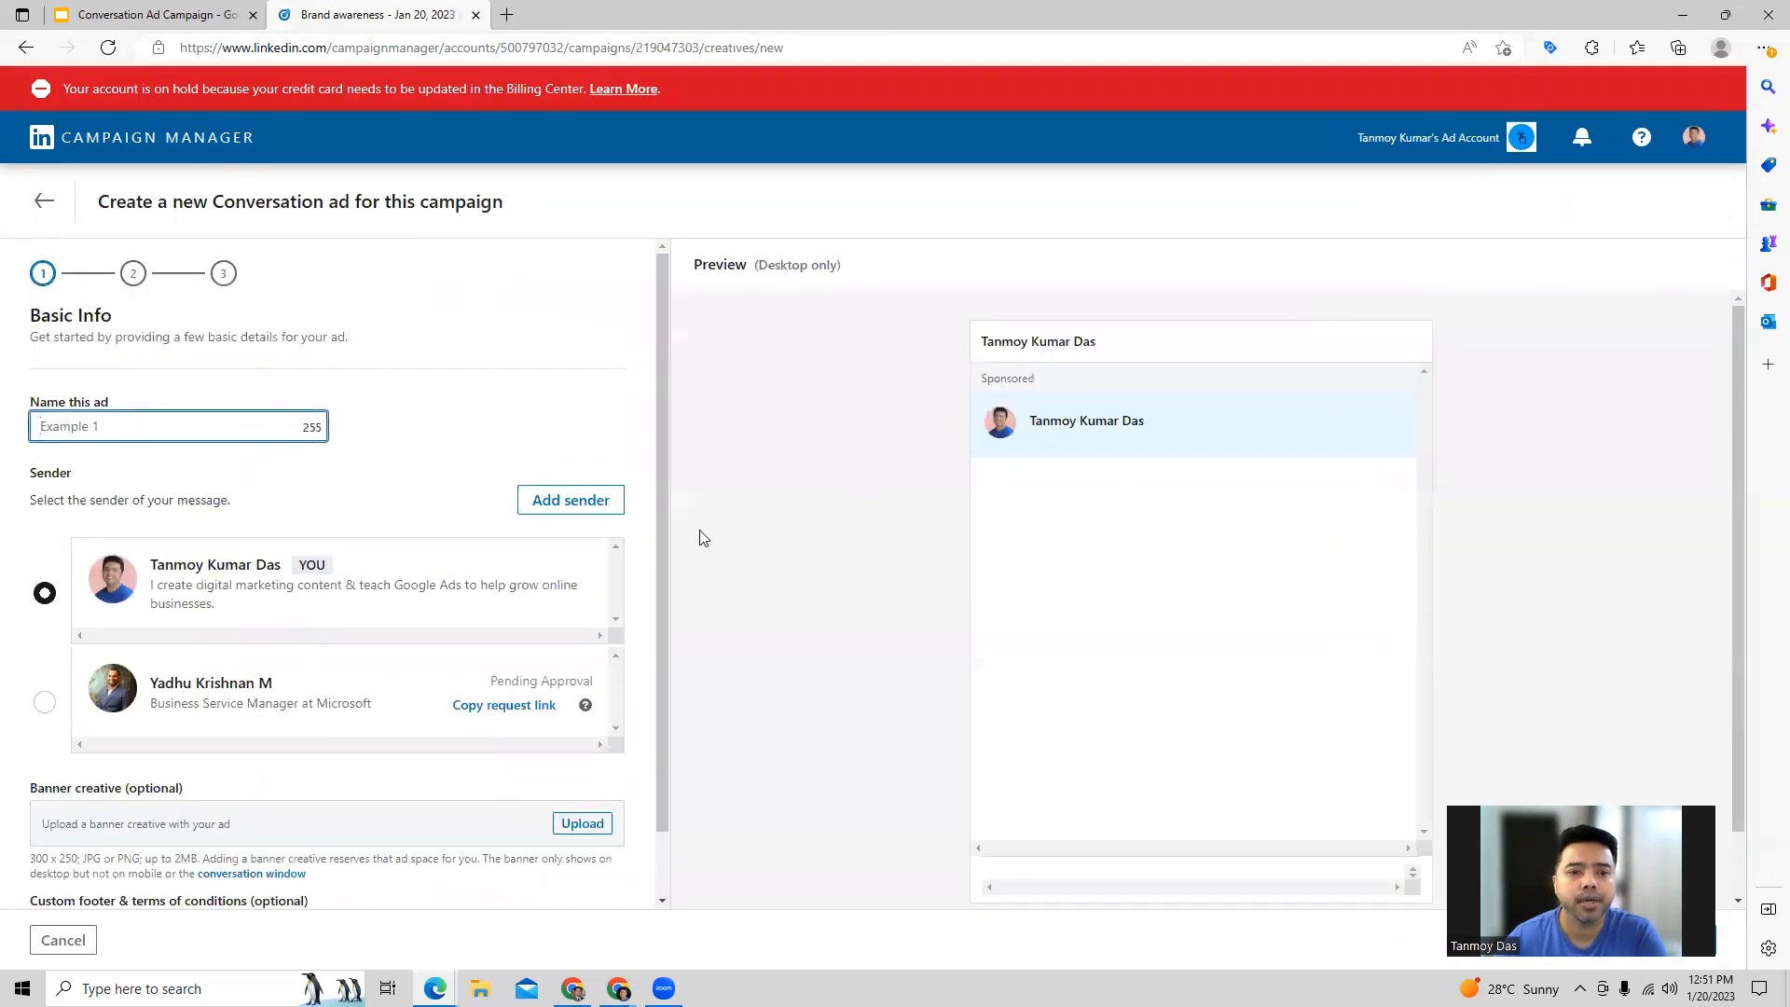
pyautogui.click(123, 421)
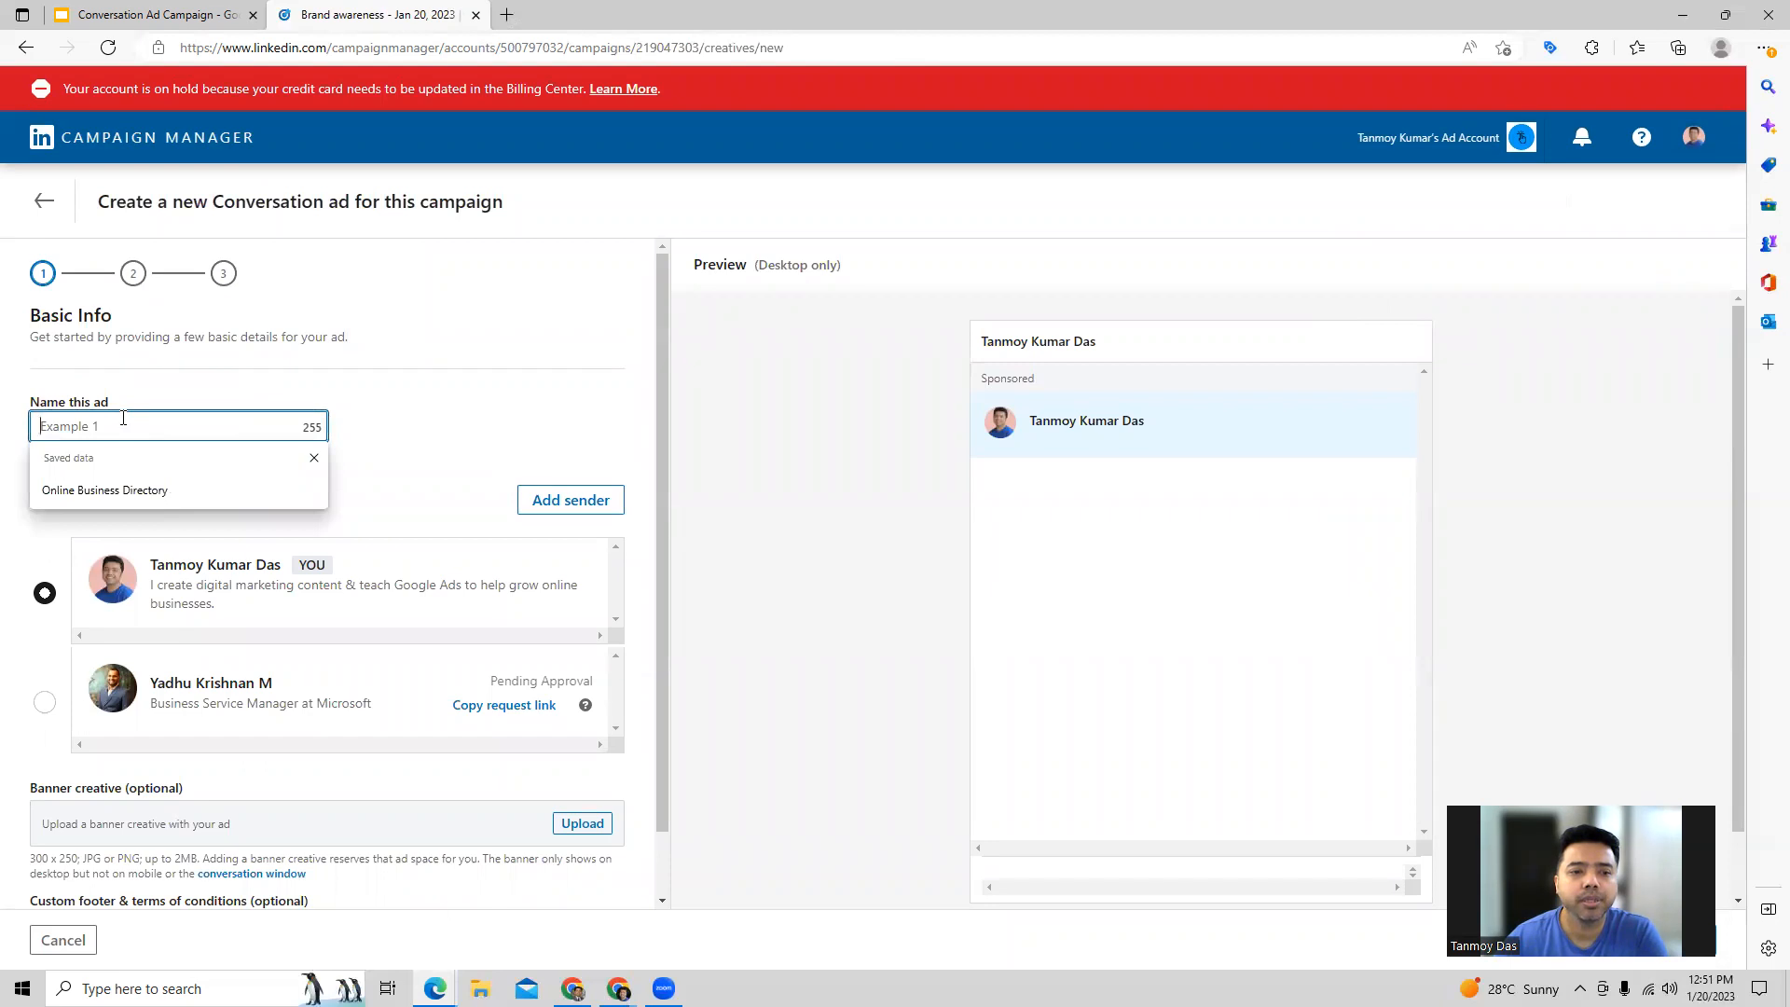
pyautogui.click(103, 490)
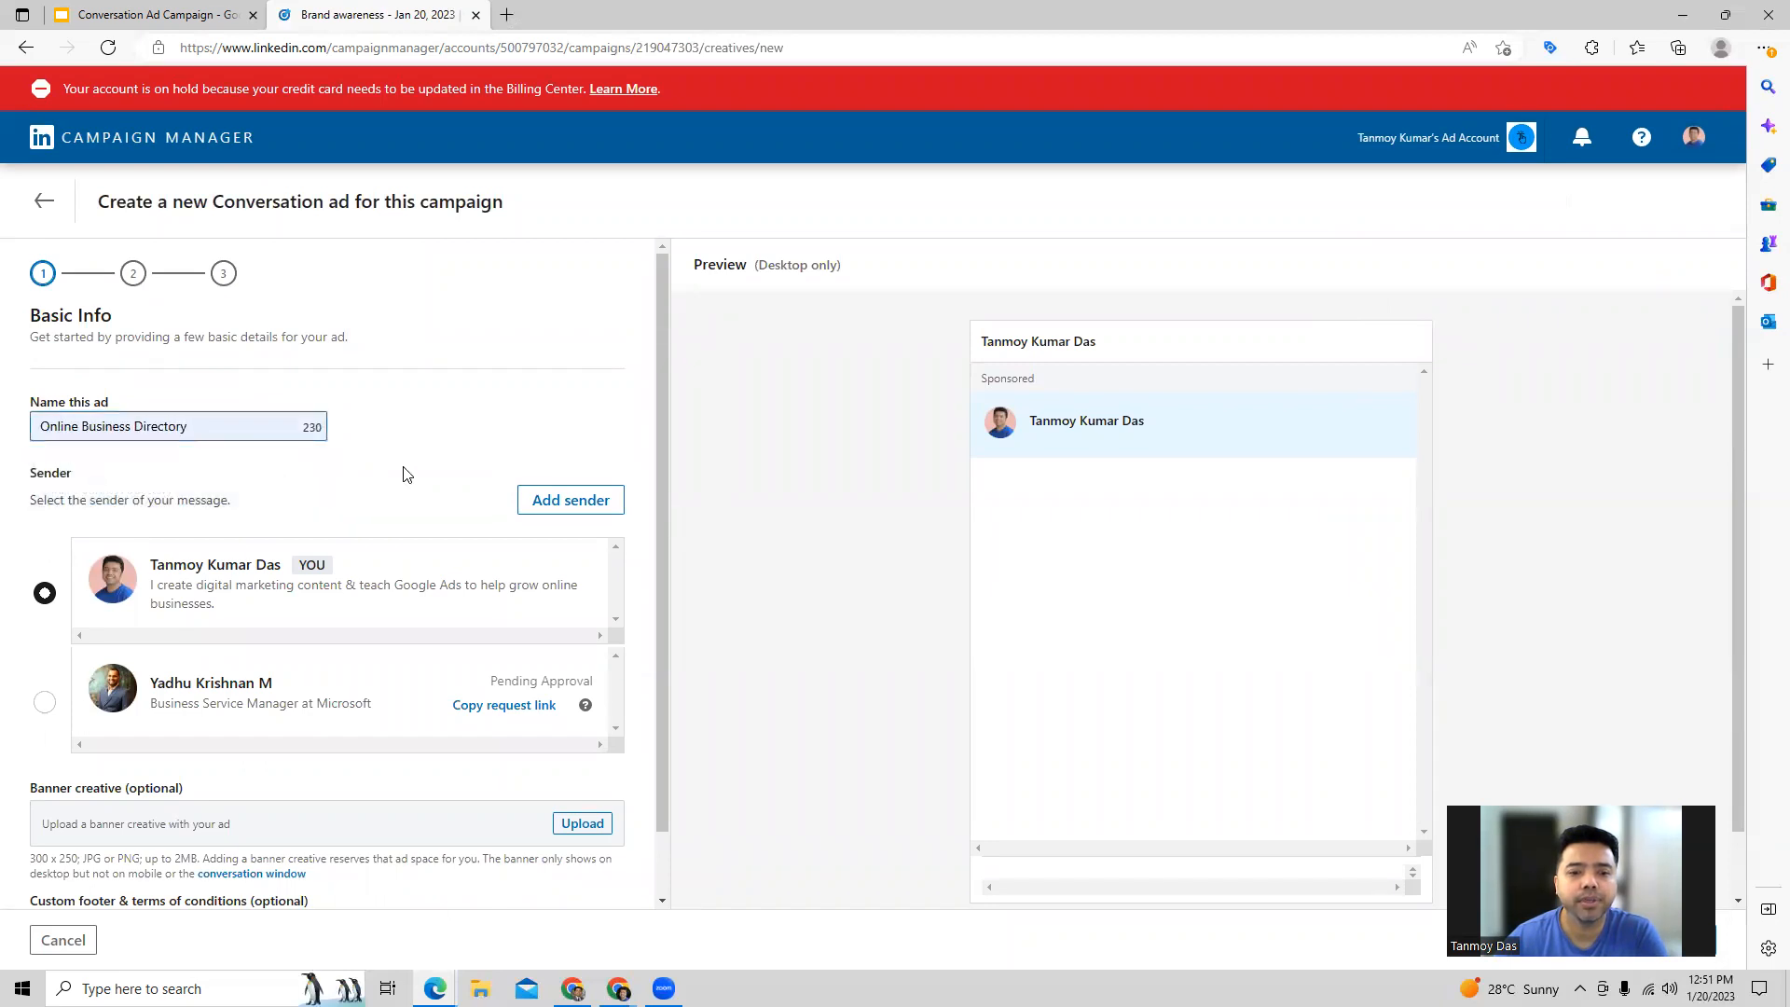
# Step: Add another sender for the ad by searching for the connection's name and sending them an approval request
pyautogui.click(551, 515)
pyautogui.click(647, 233)
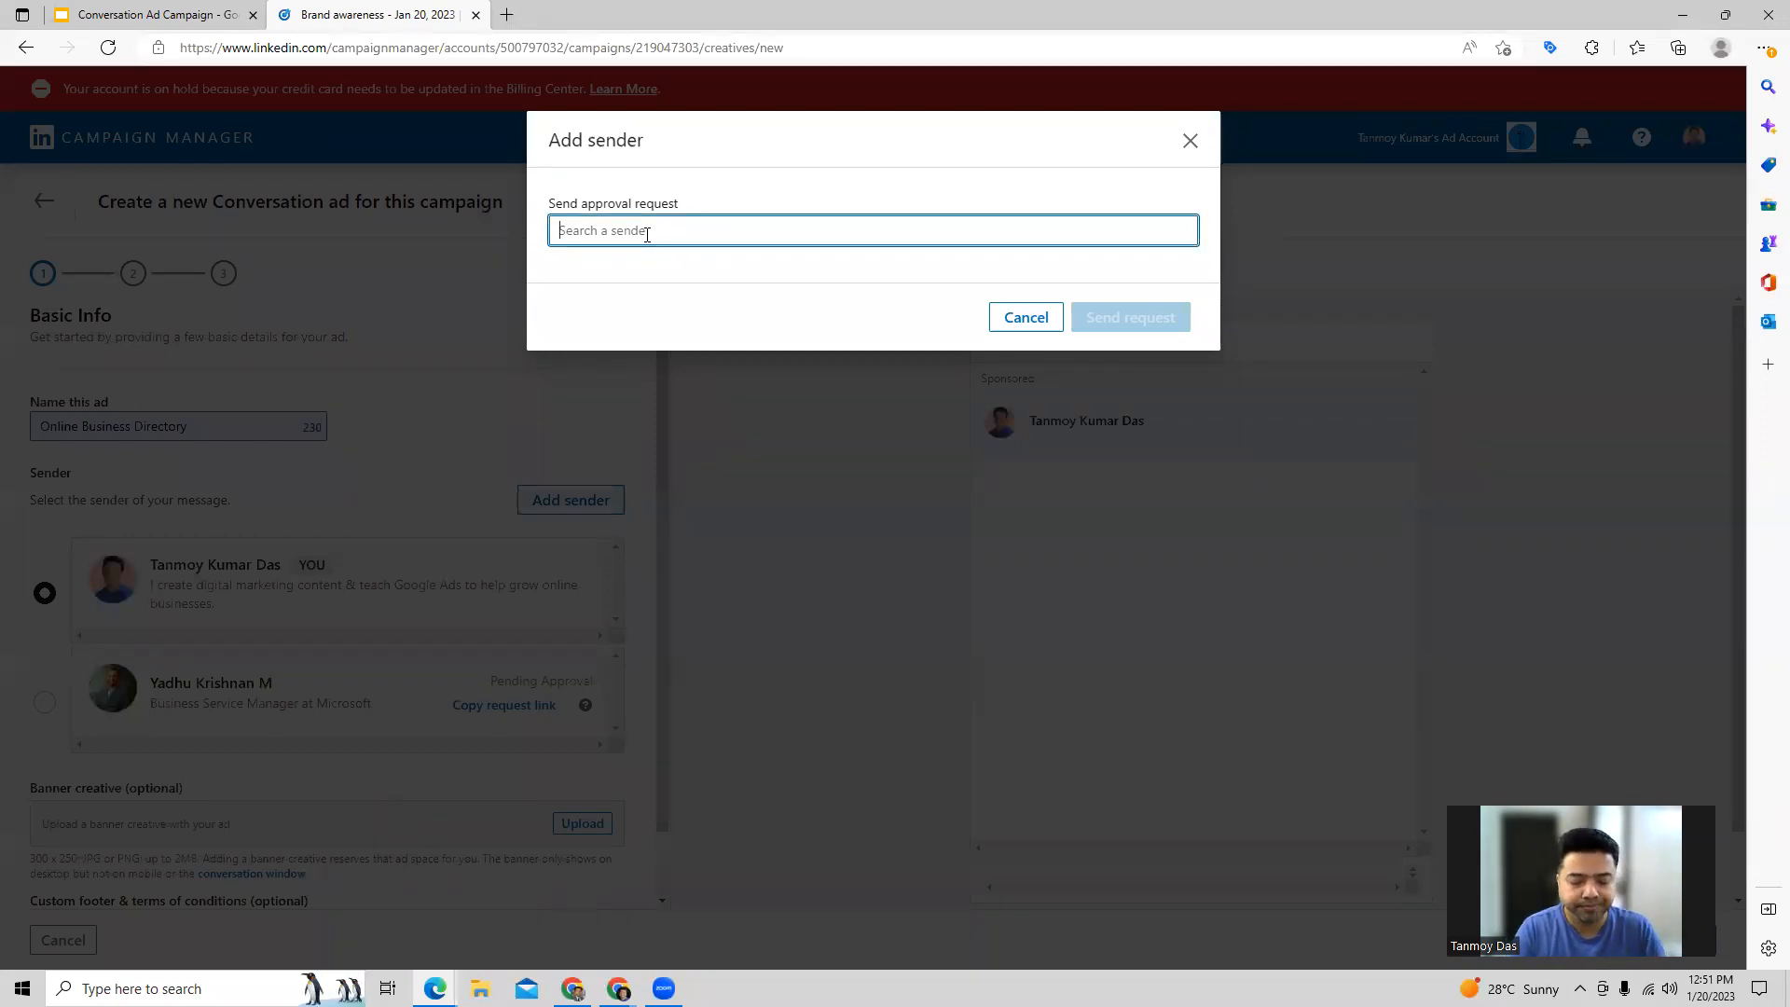
pyautogui.write('varun')
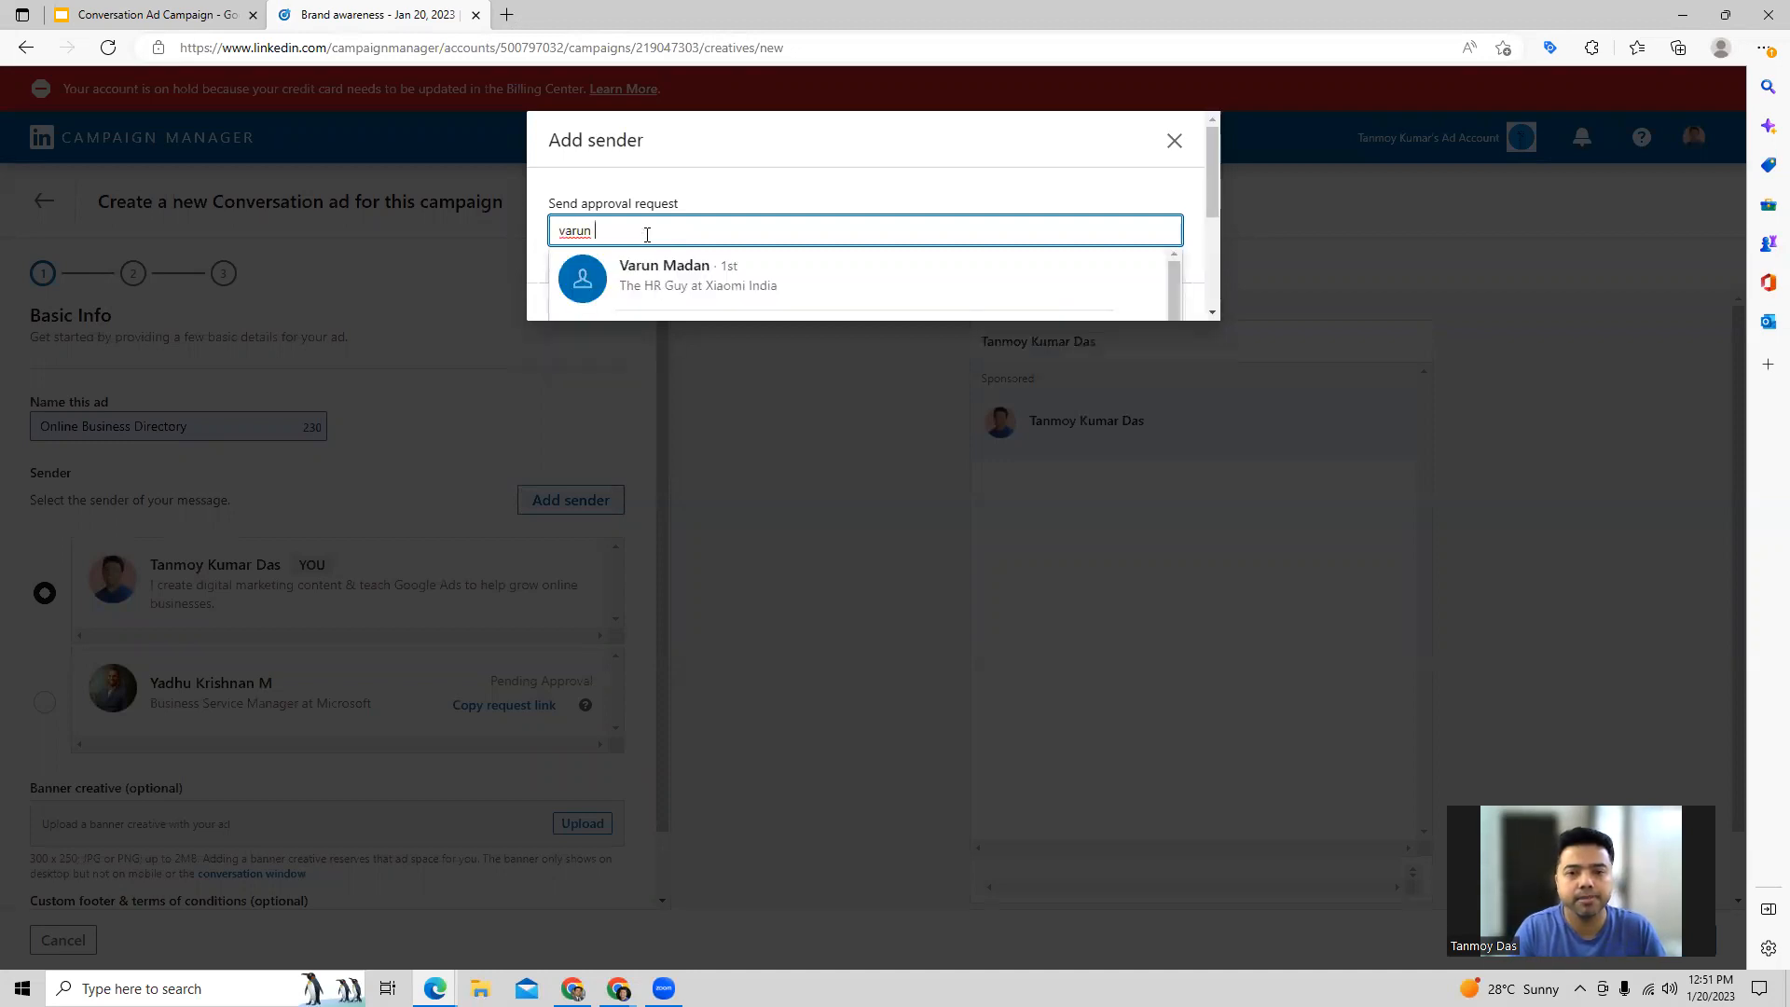
pyautogui.write(' prat')
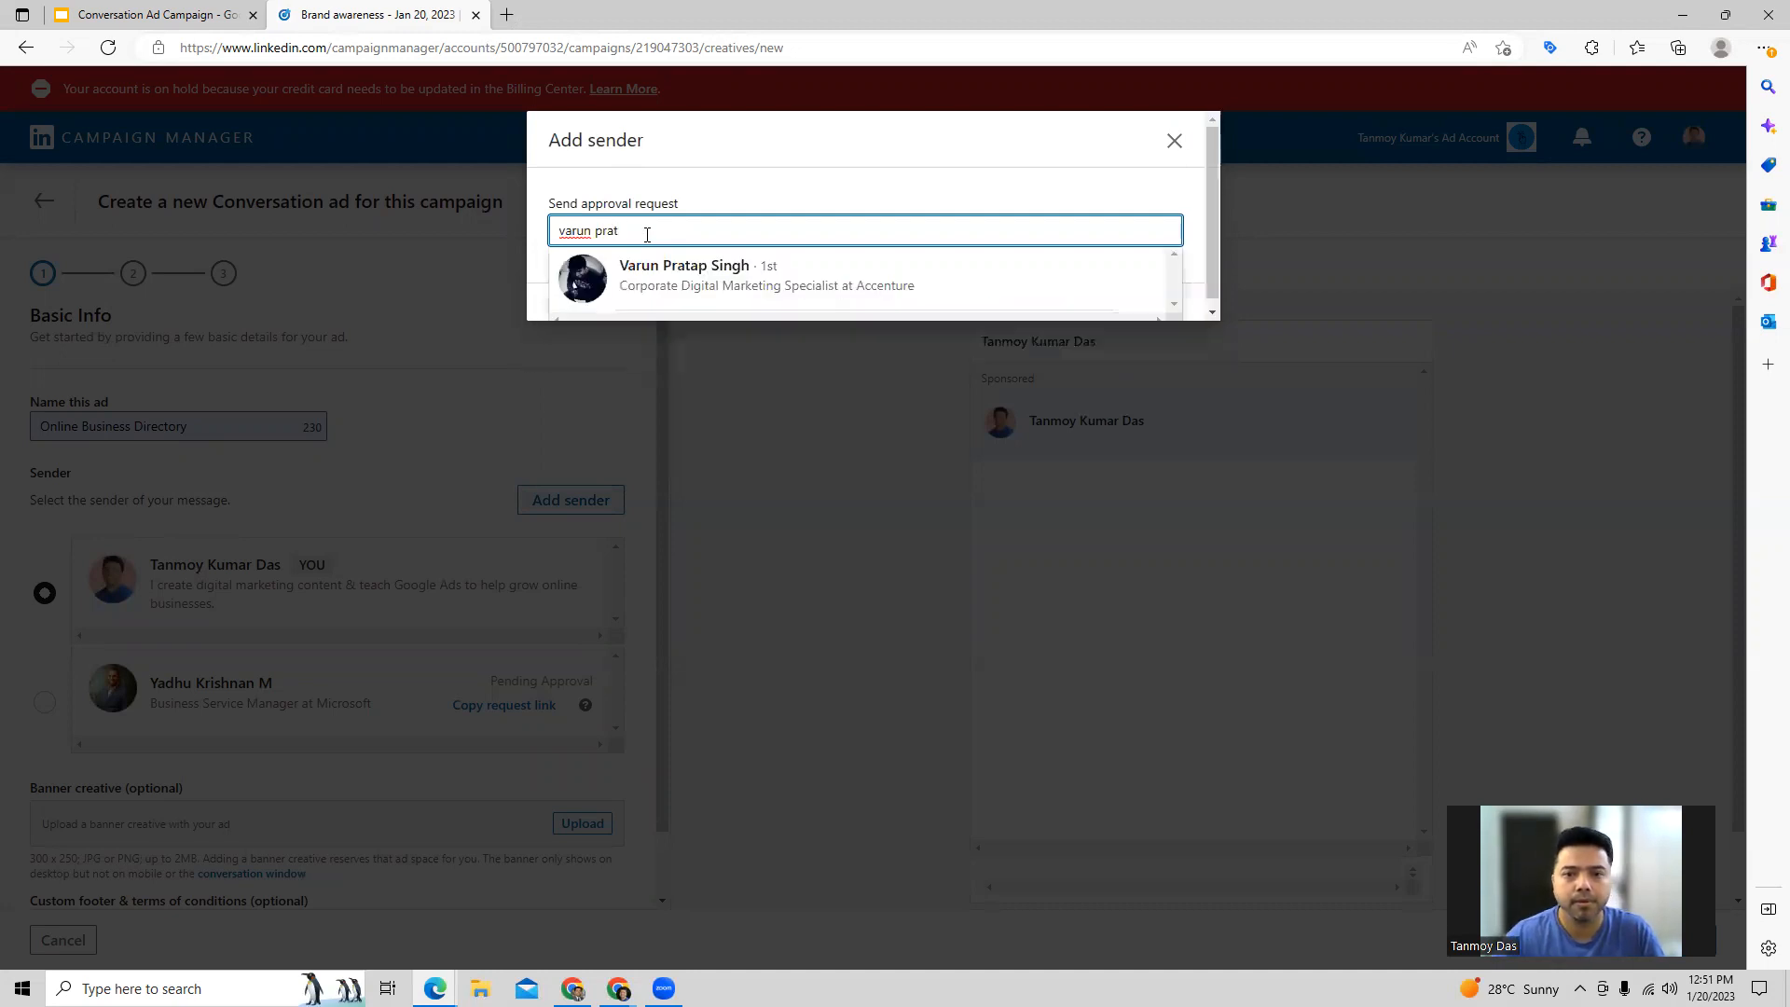
pyautogui.click(671, 276)
pyautogui.click(1175, 353)
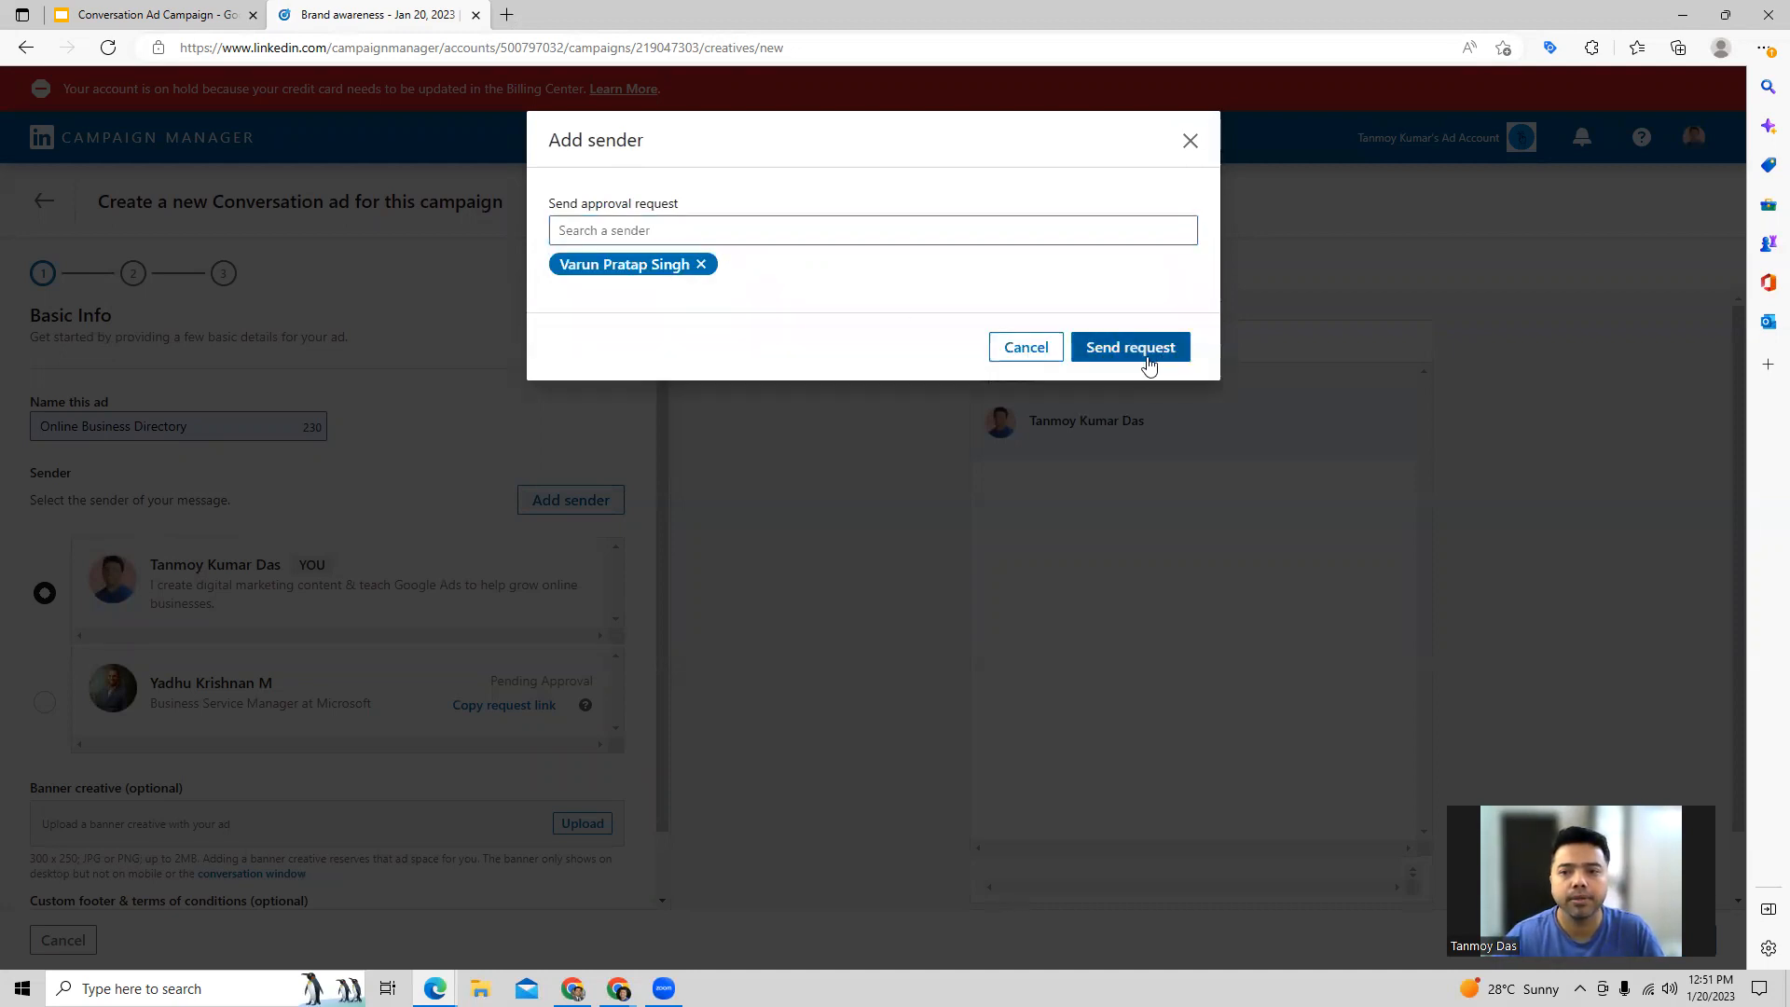
# Step: Upload leadgen.jpg as the ad's banner creative and proceed to the template selection
pyautogui.scroll(-3, 280, 695)
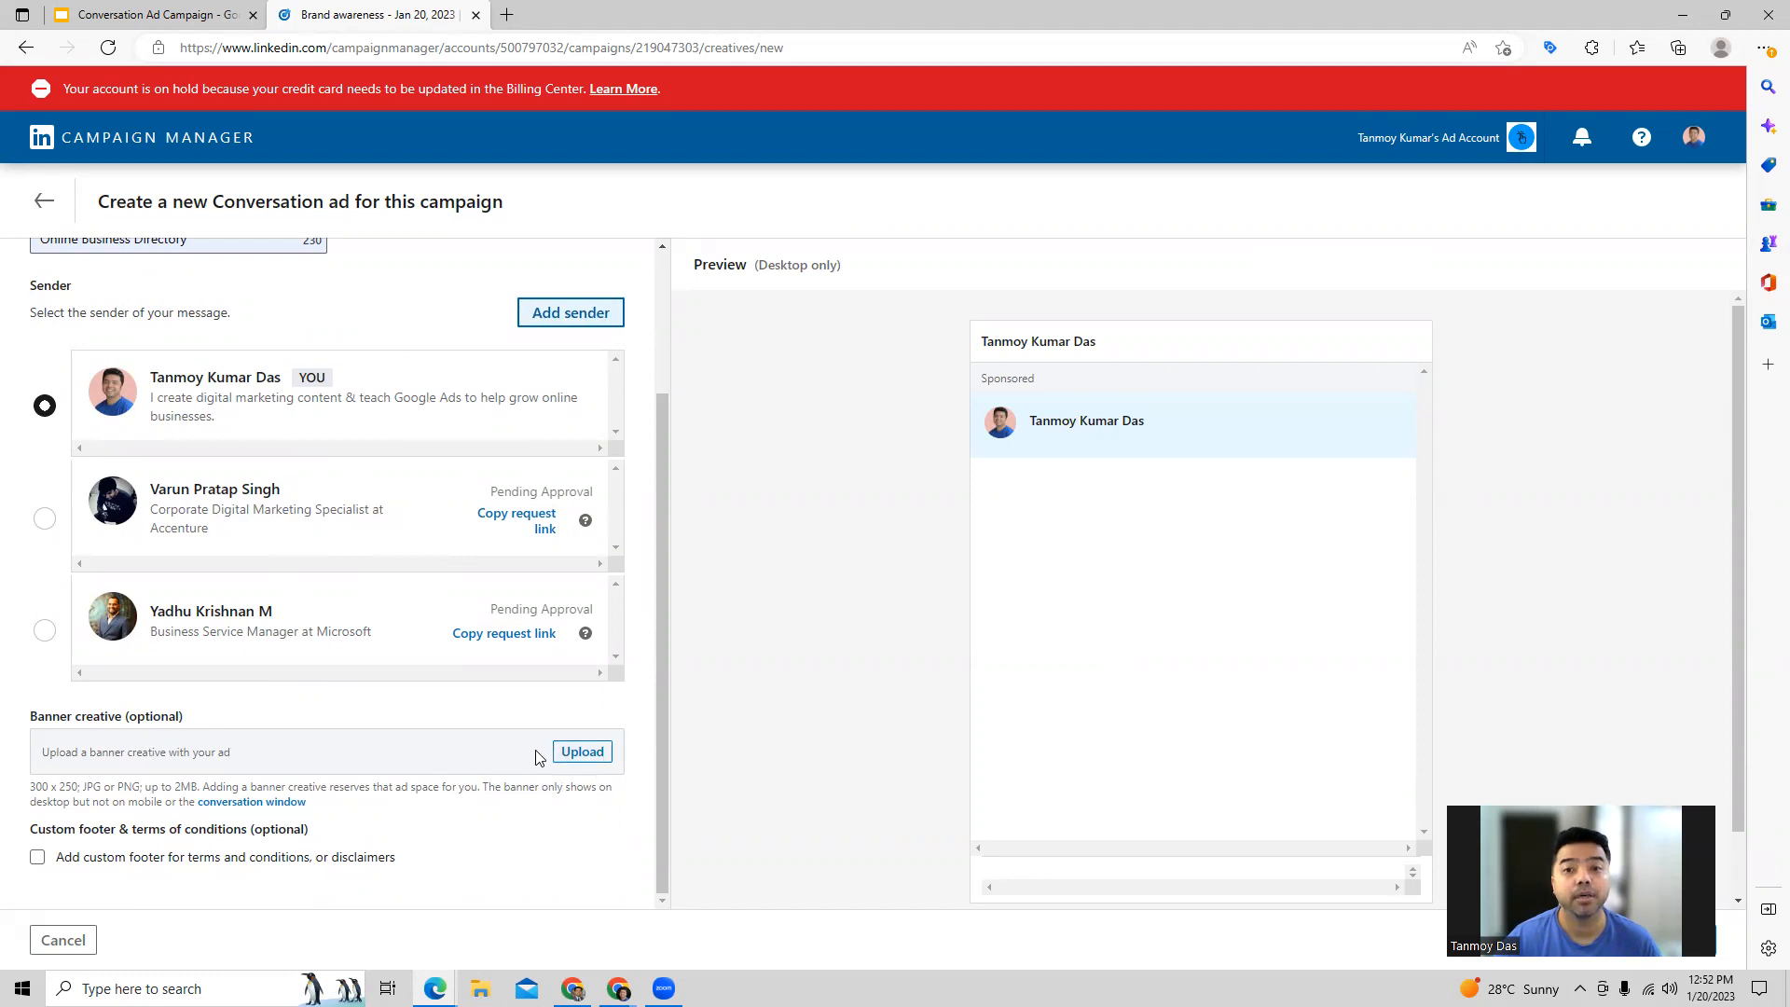
pyautogui.click(583, 751)
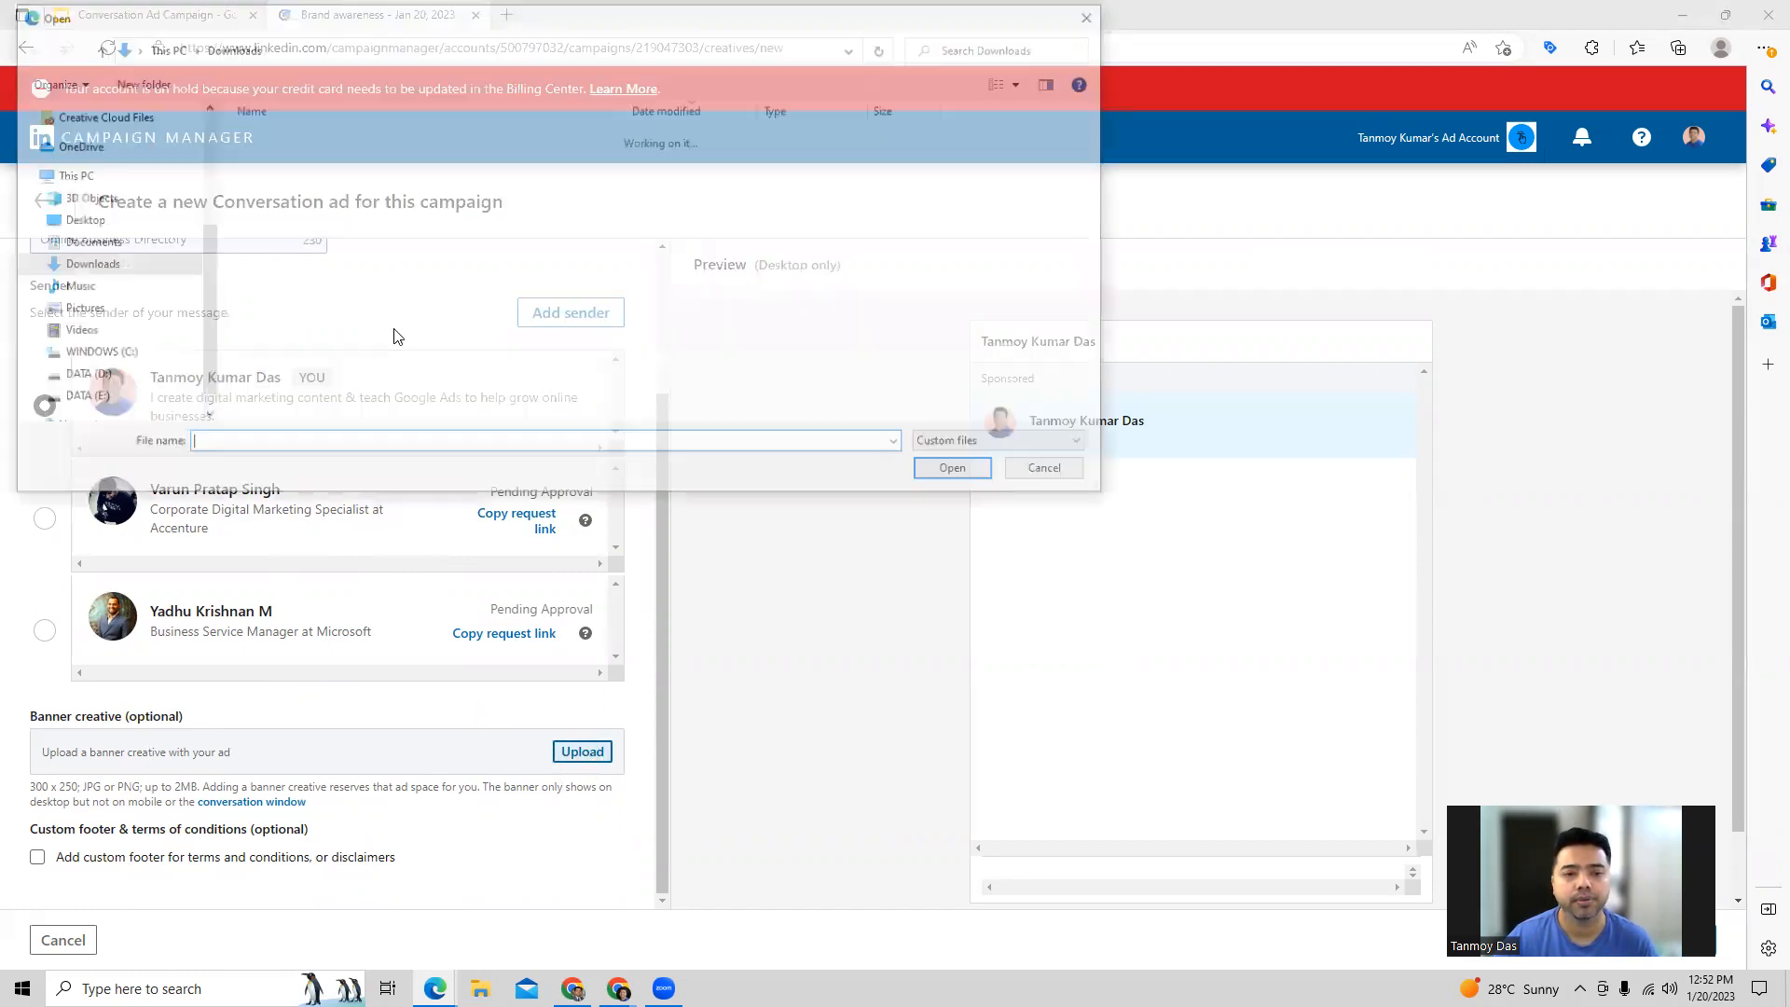
pyautogui.doubleClick(271, 221)
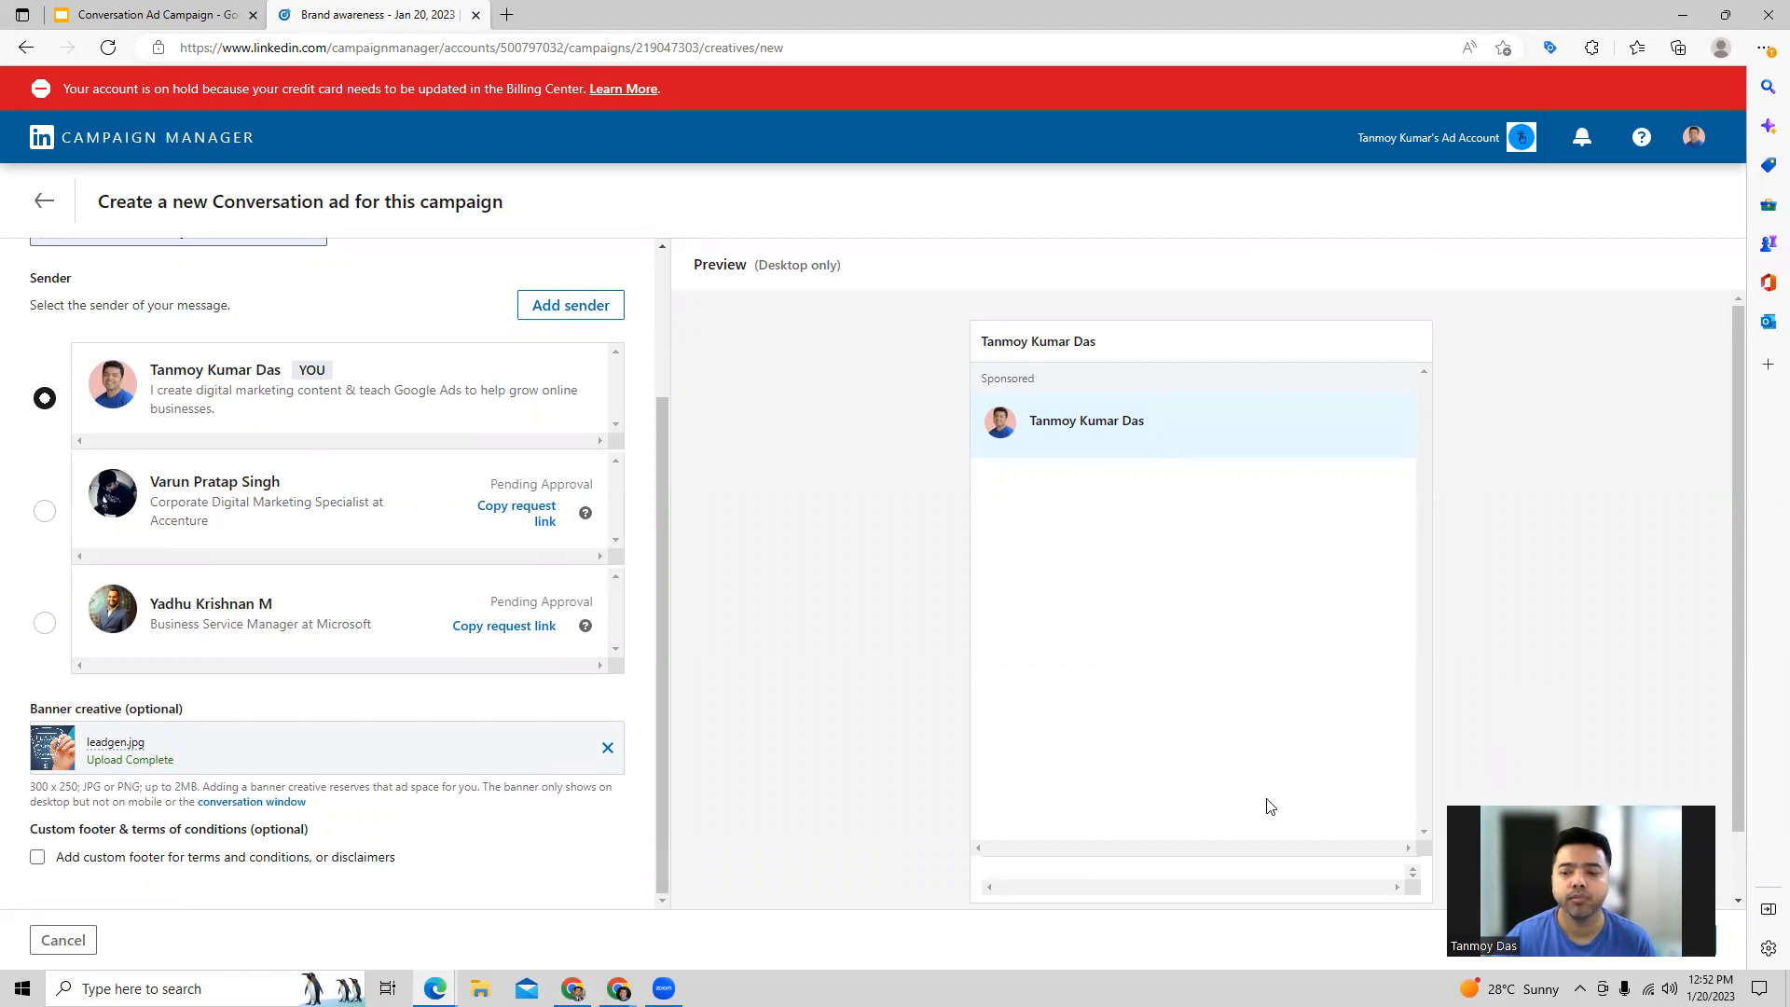
pyautogui.click(1625, 939)
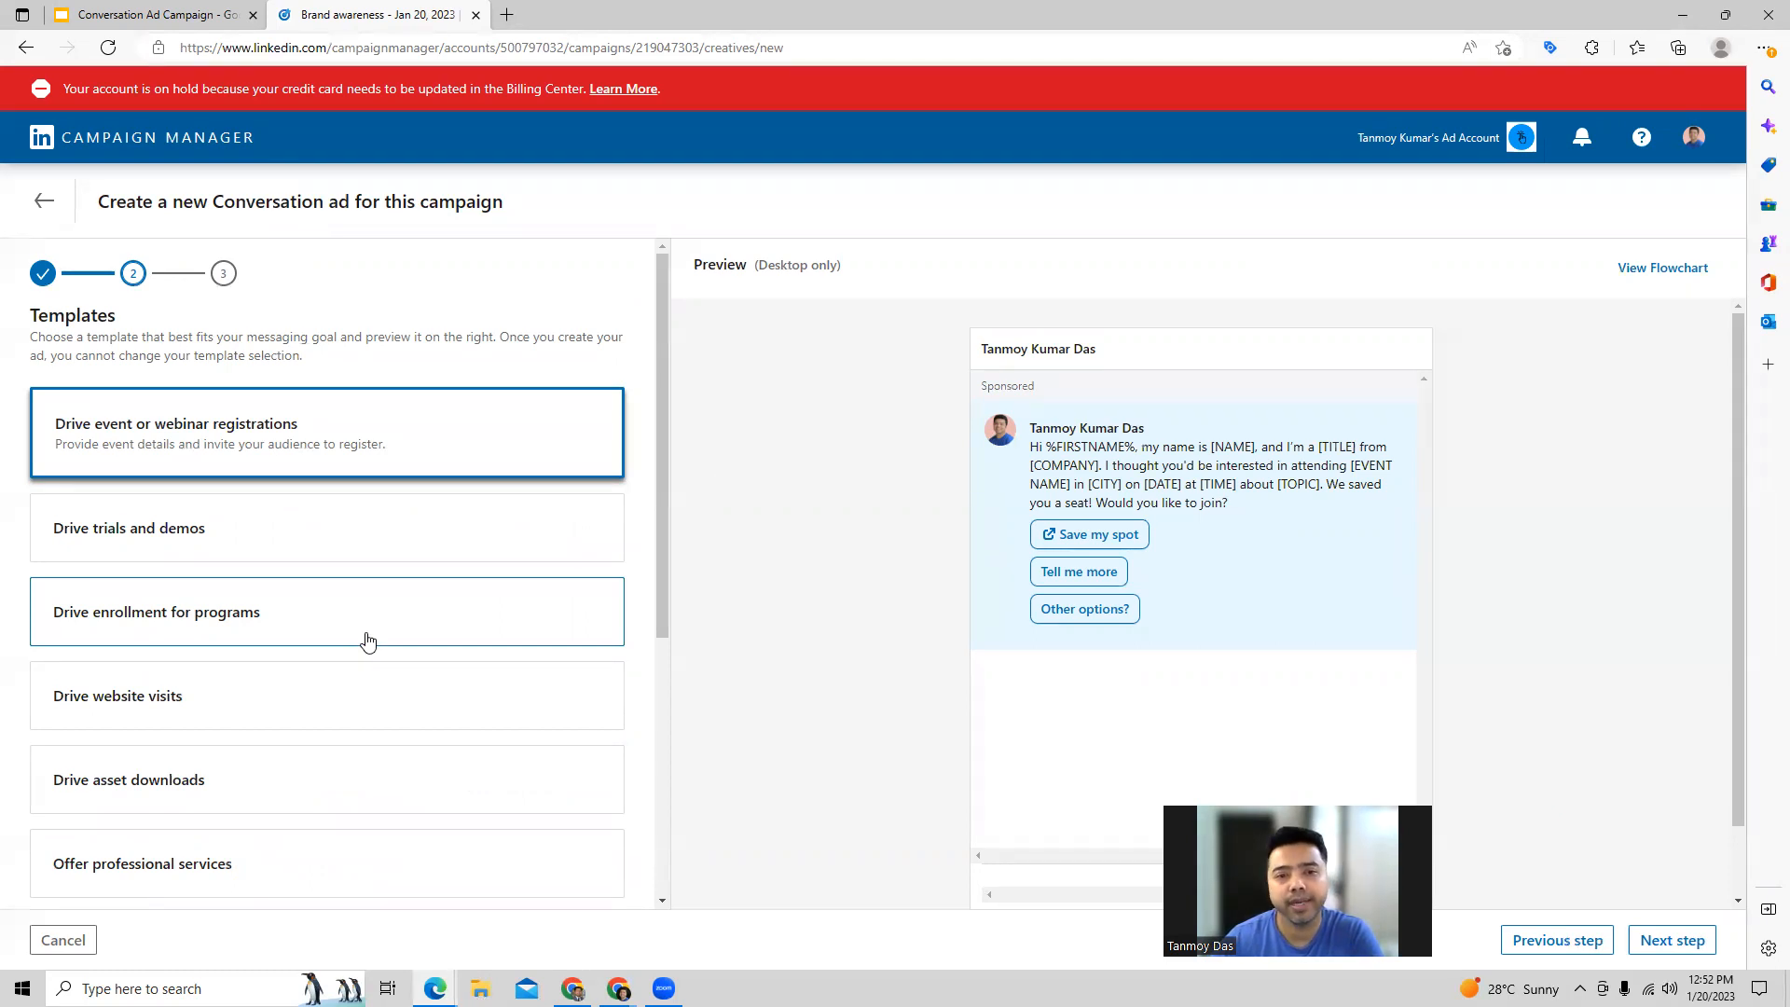
# Step: Preview the templates from Drive trials and demos through Offer professional services and look over the remaining ones in the list
pyautogui.click(138, 533)
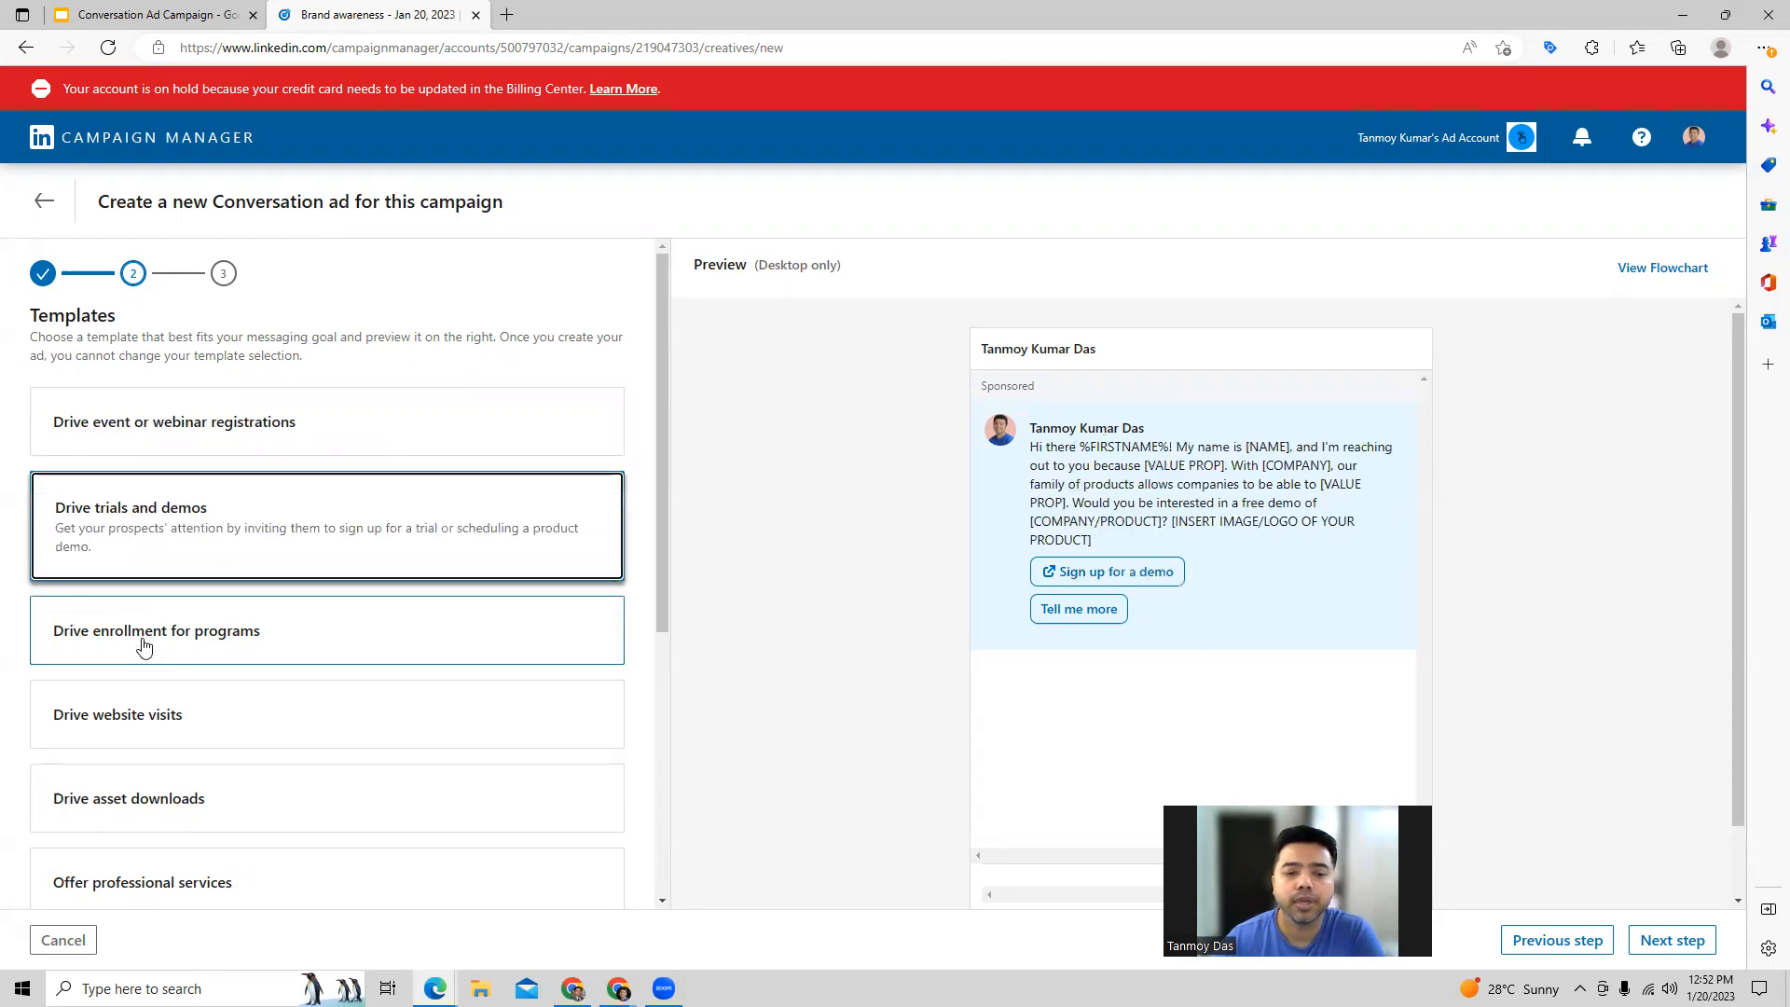
pyautogui.click(143, 643)
pyautogui.scroll(-2, 144, 597)
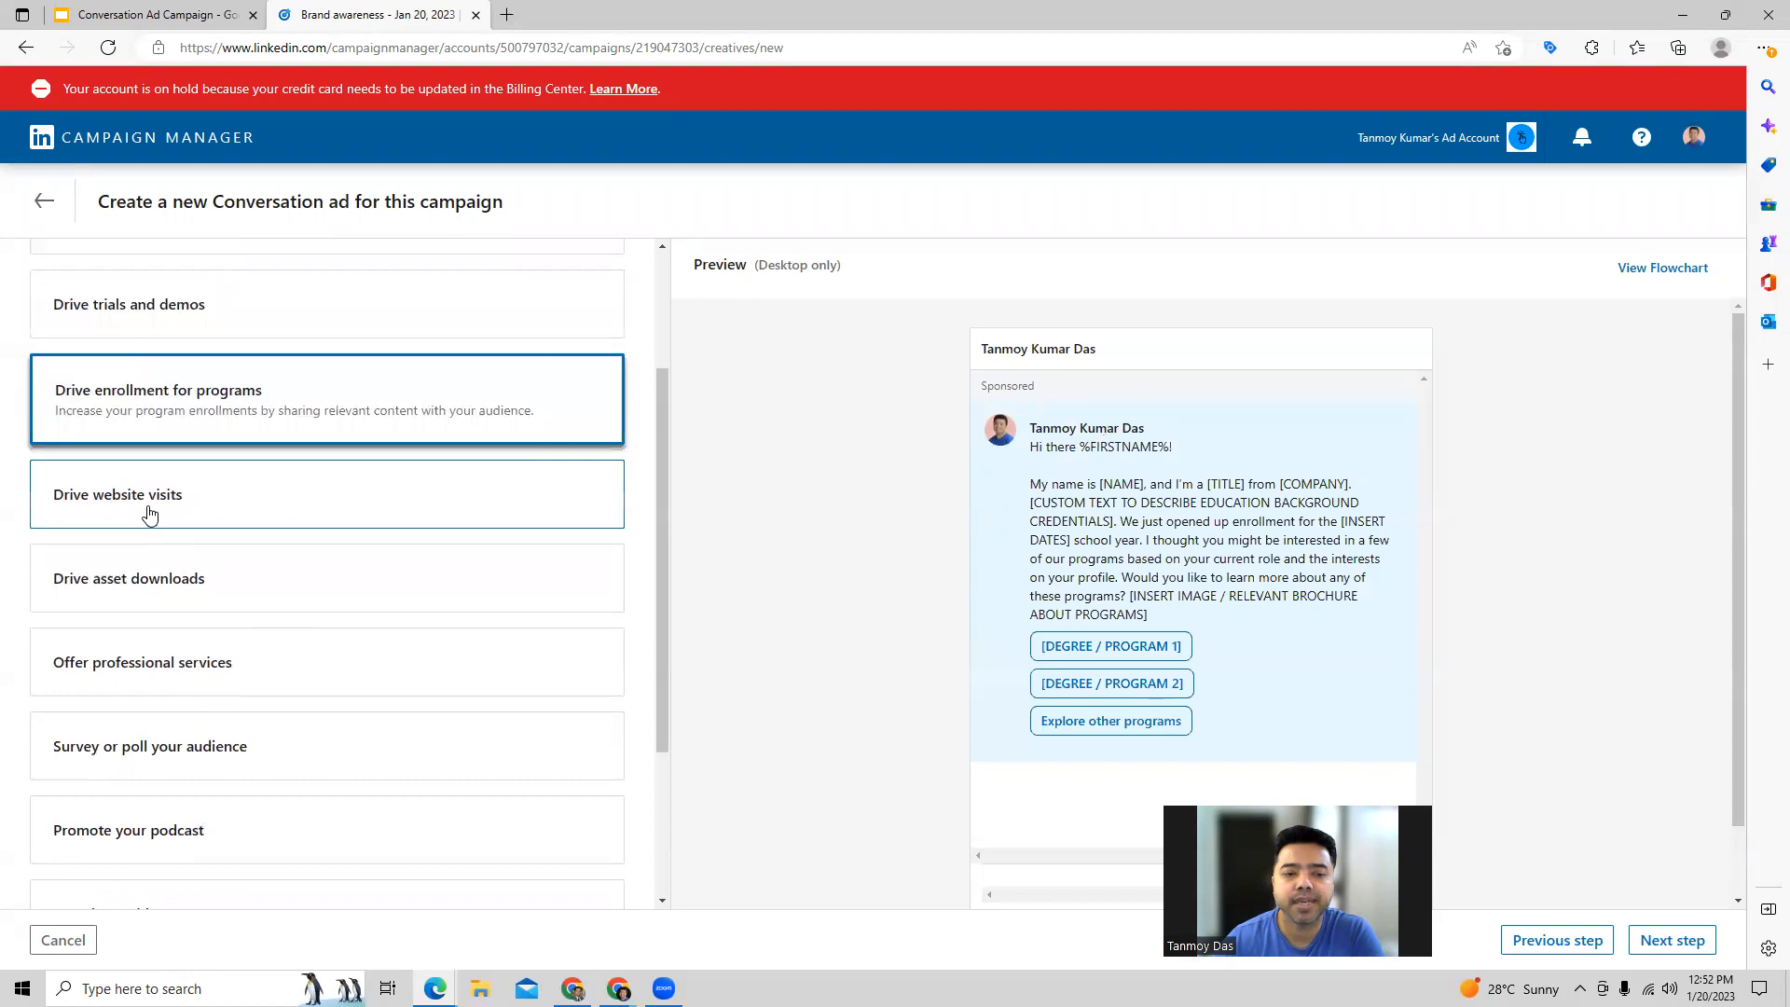
pyautogui.click(149, 515)
pyautogui.click(154, 593)
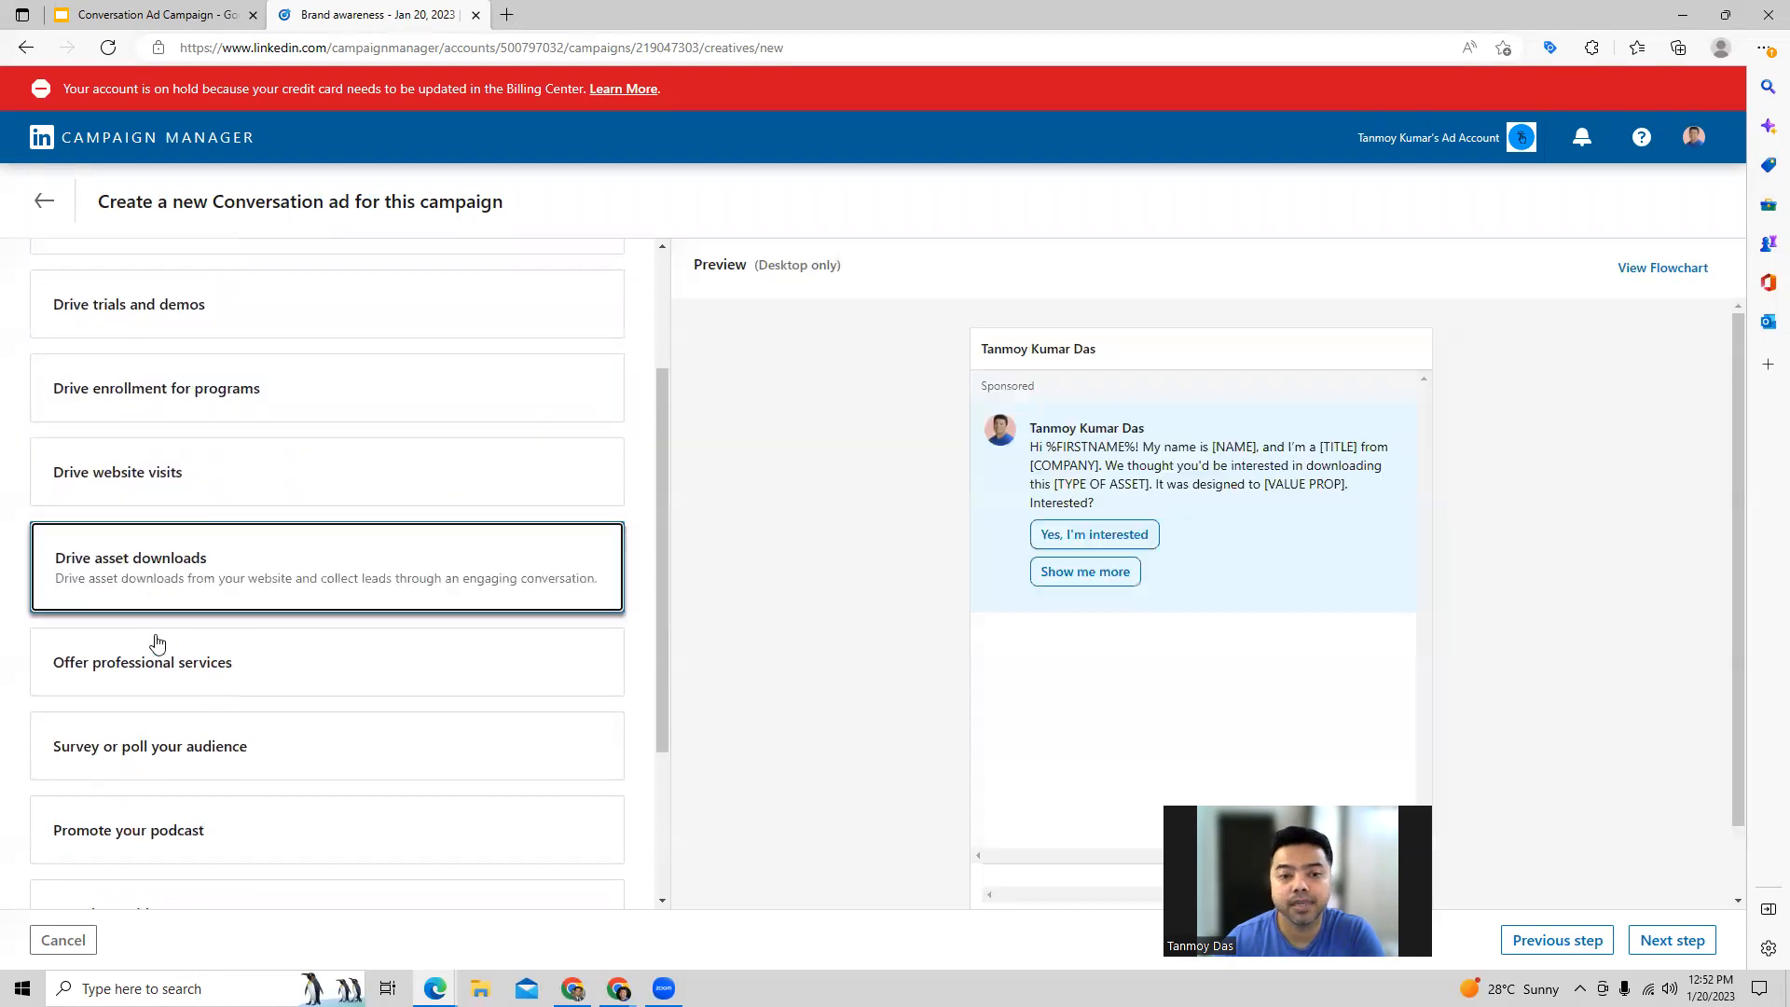
pyautogui.click(155, 687)
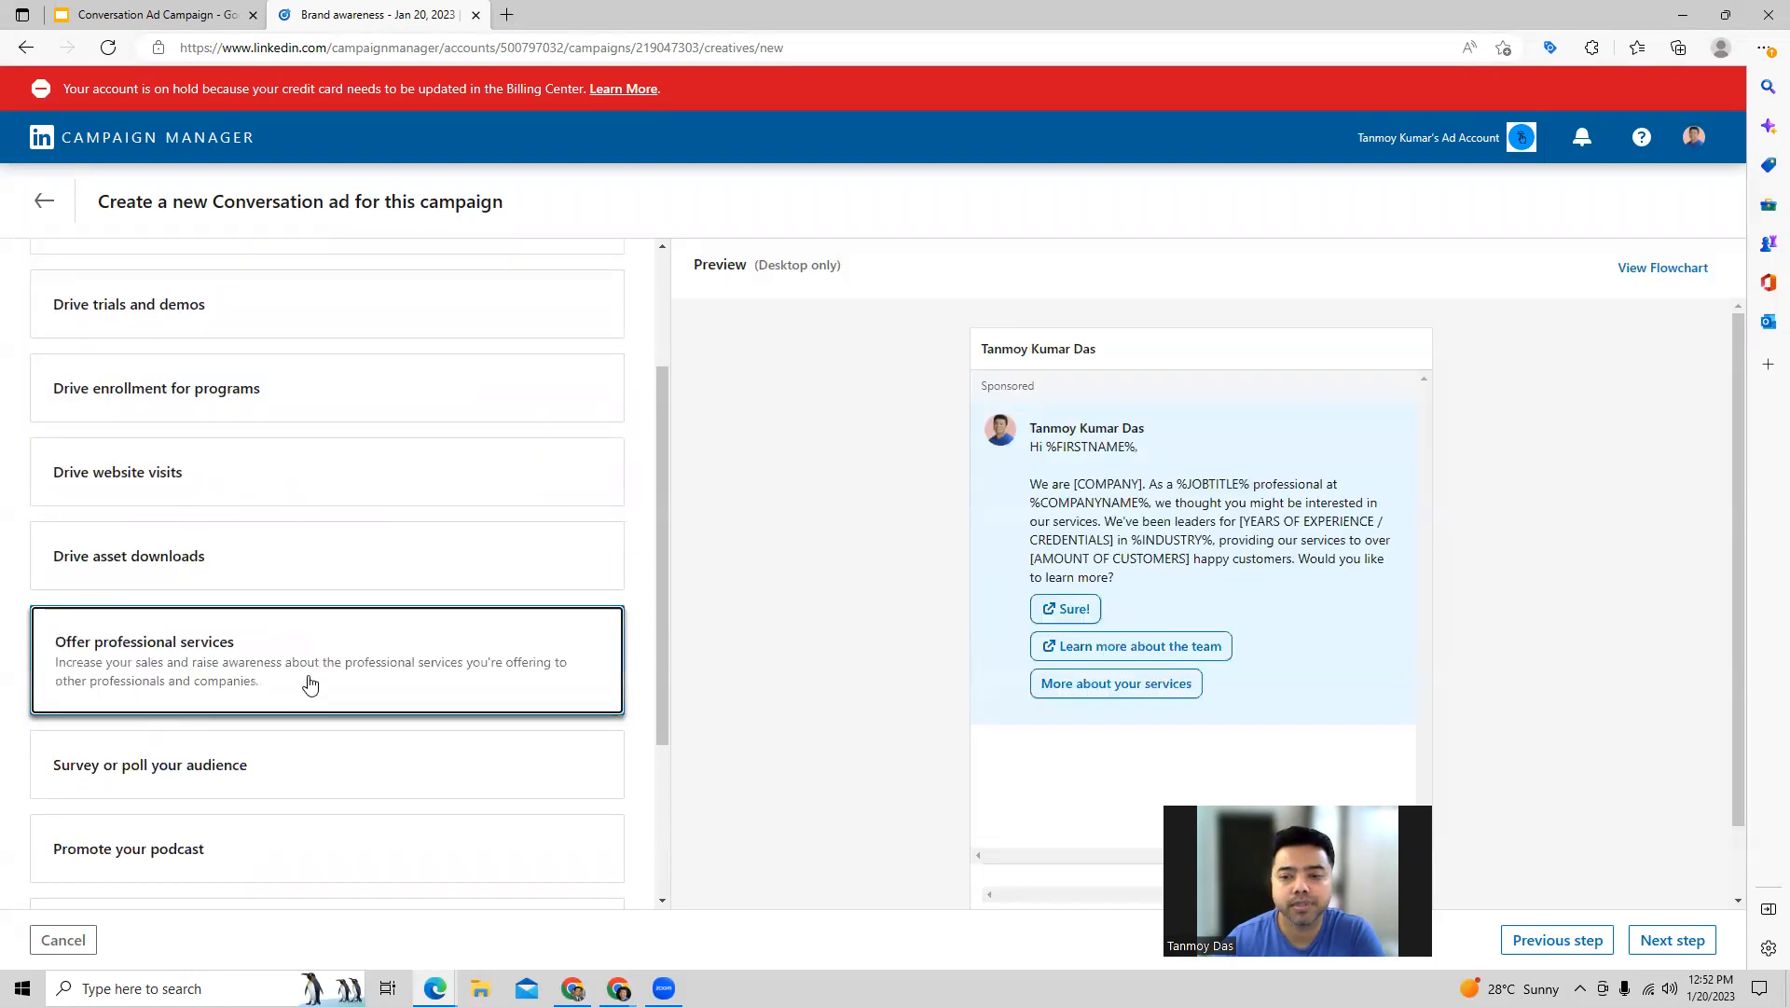
pyautogui.scroll(-1, 307, 685)
pyautogui.scroll(-2, 214, 679)
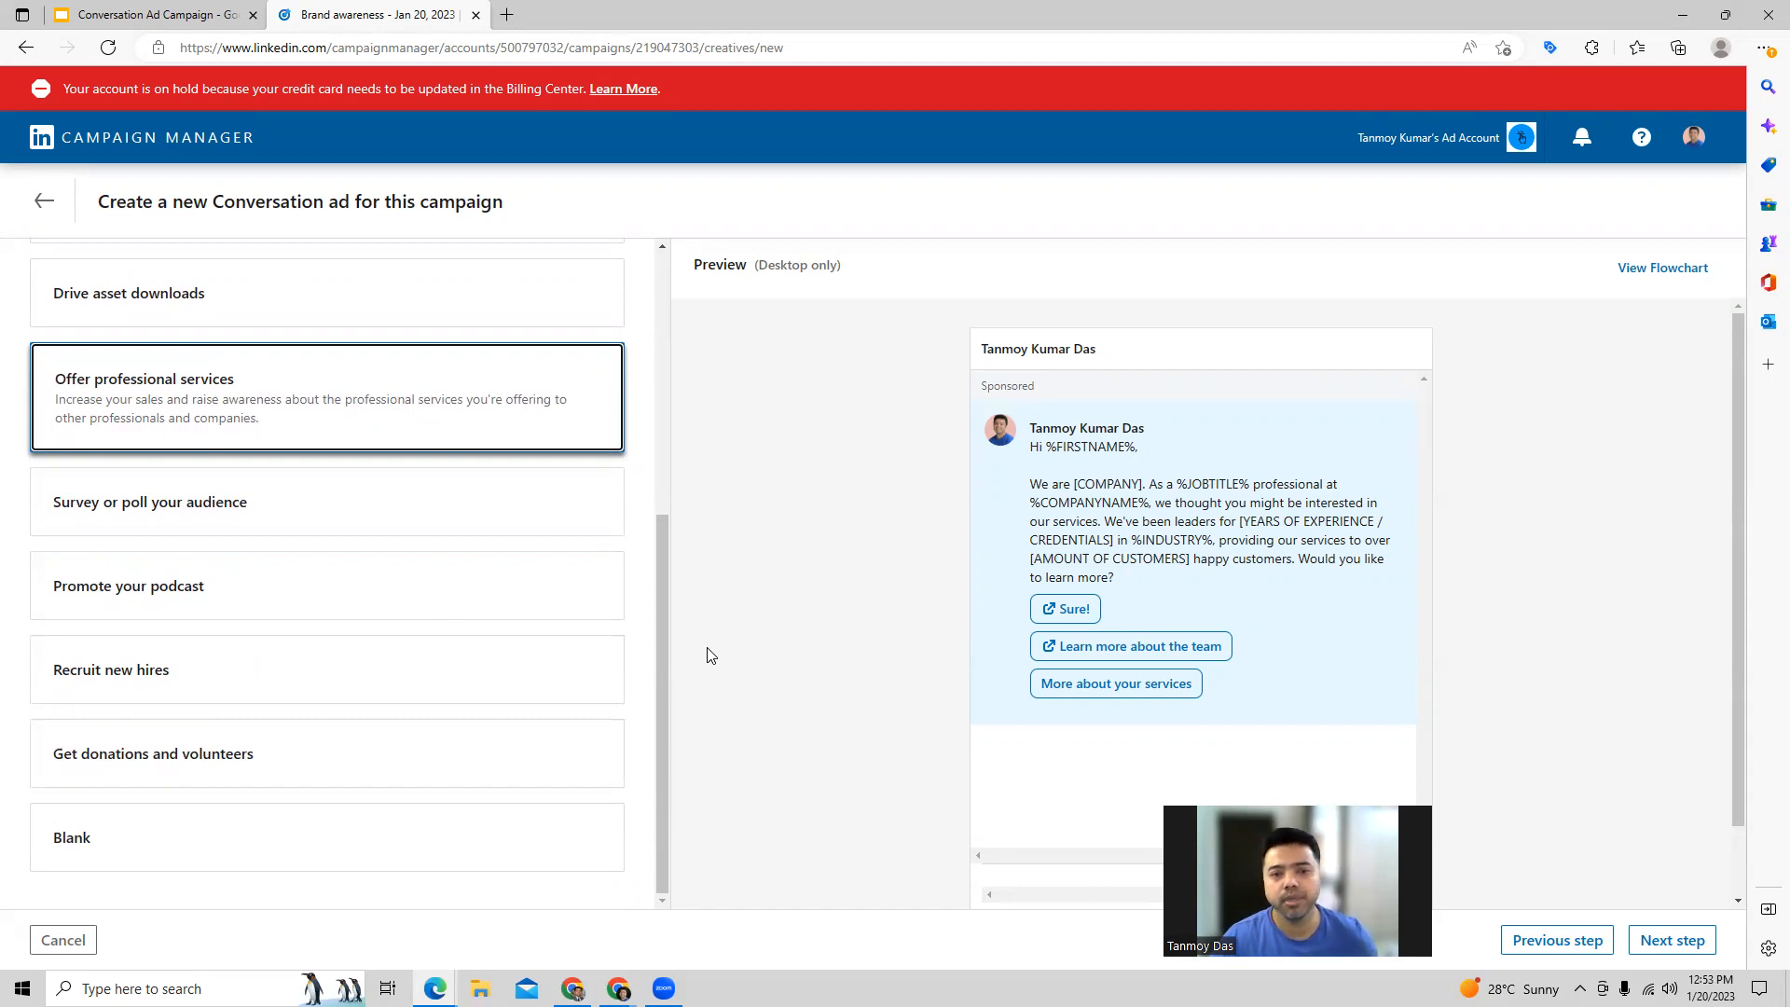
# Step: Choose the Drive event or webinar registrations template and proceed to the ad builder
pyautogui.scroll(5, 220, 479)
pyautogui.click(176, 450)
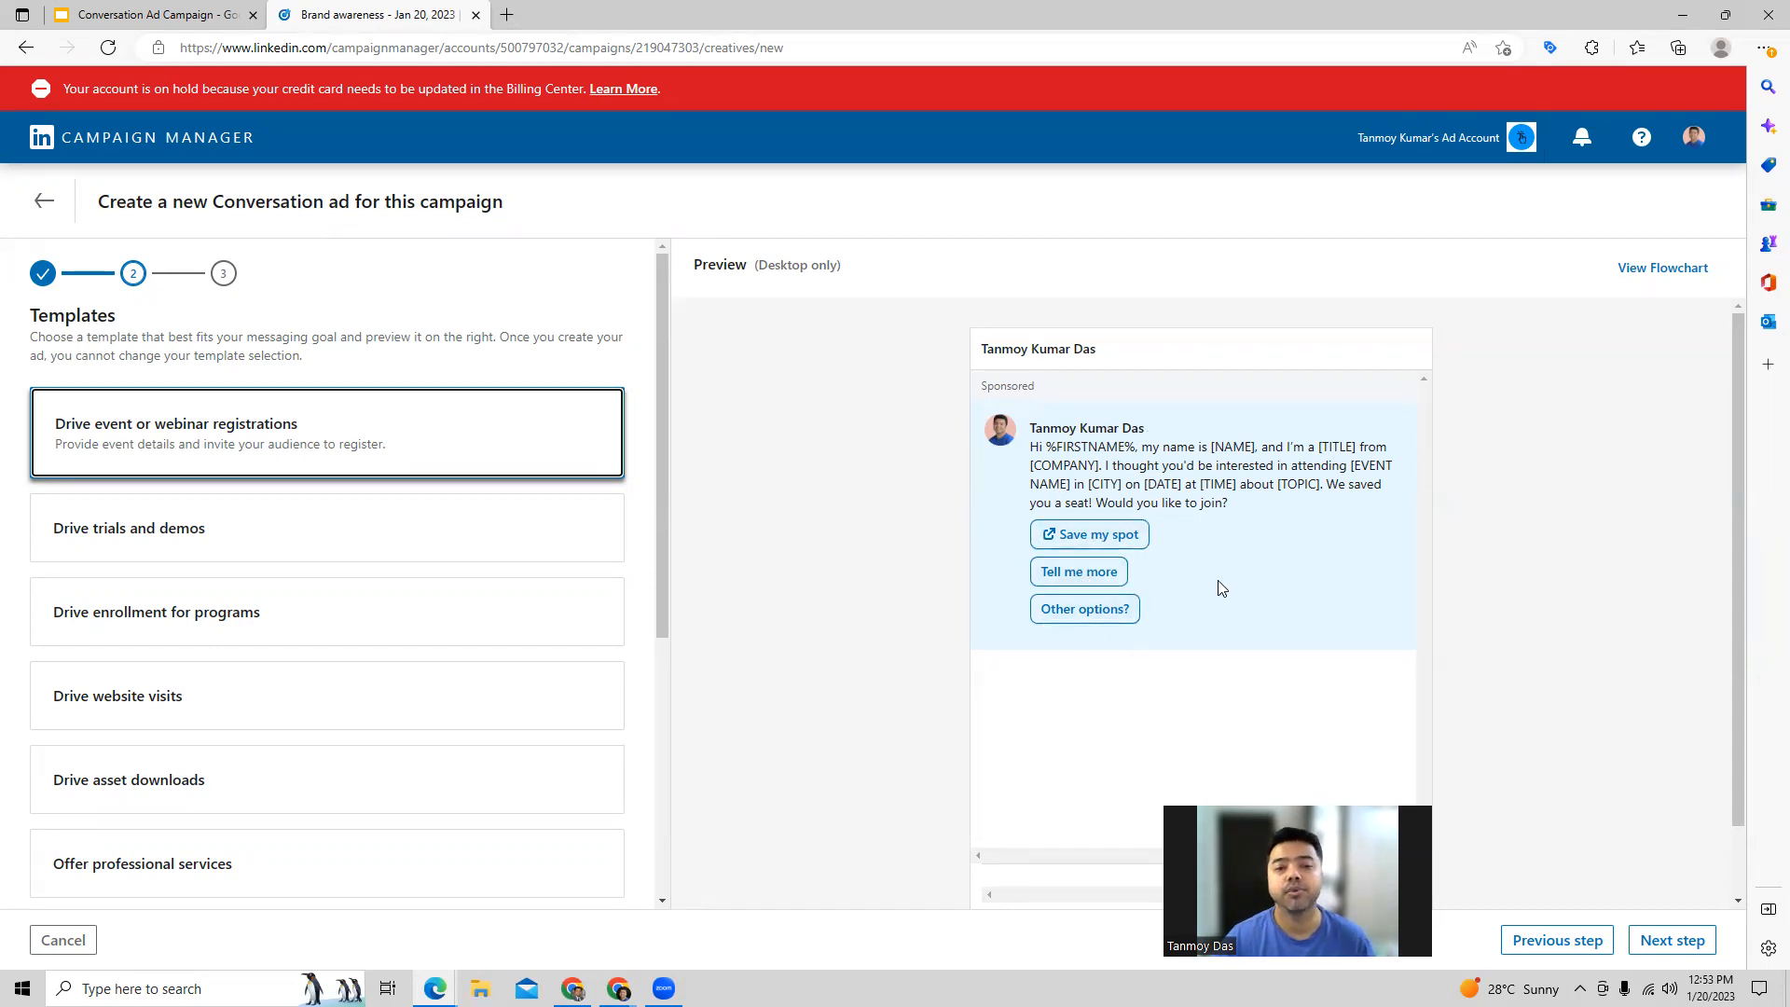
pyautogui.click(1673, 943)
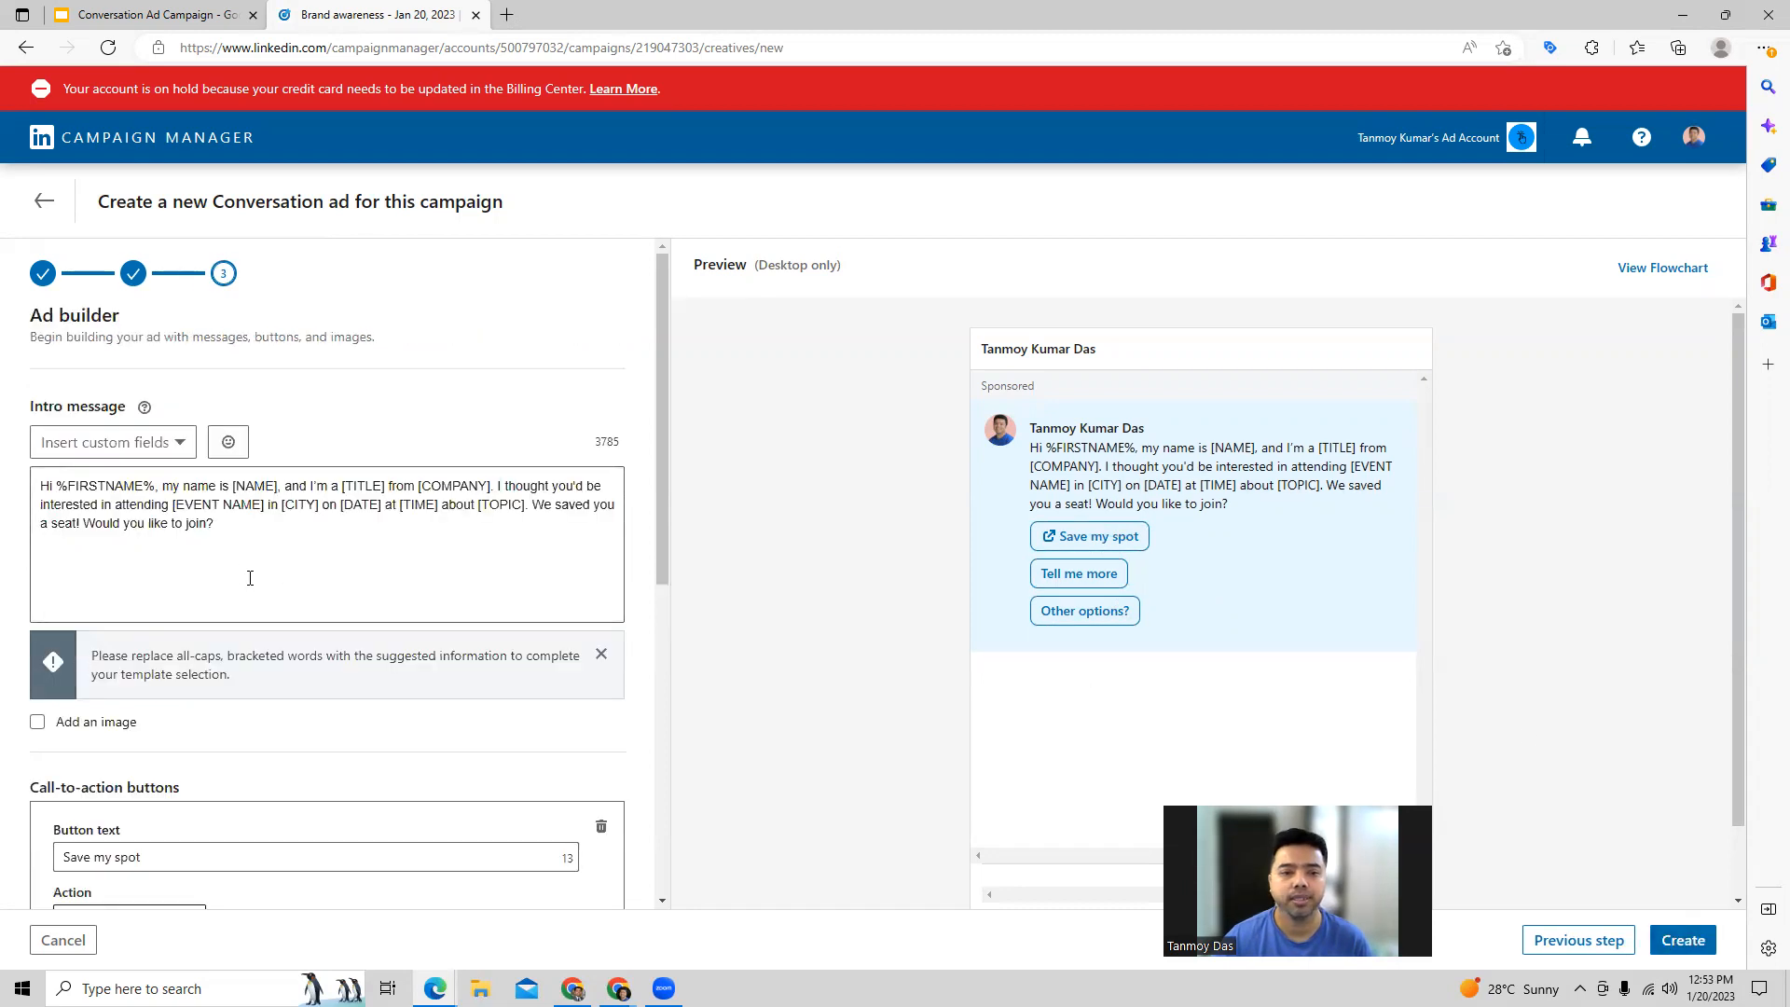
pyautogui.moveTo(216, 535); pyautogui.dragTo(34, 491)
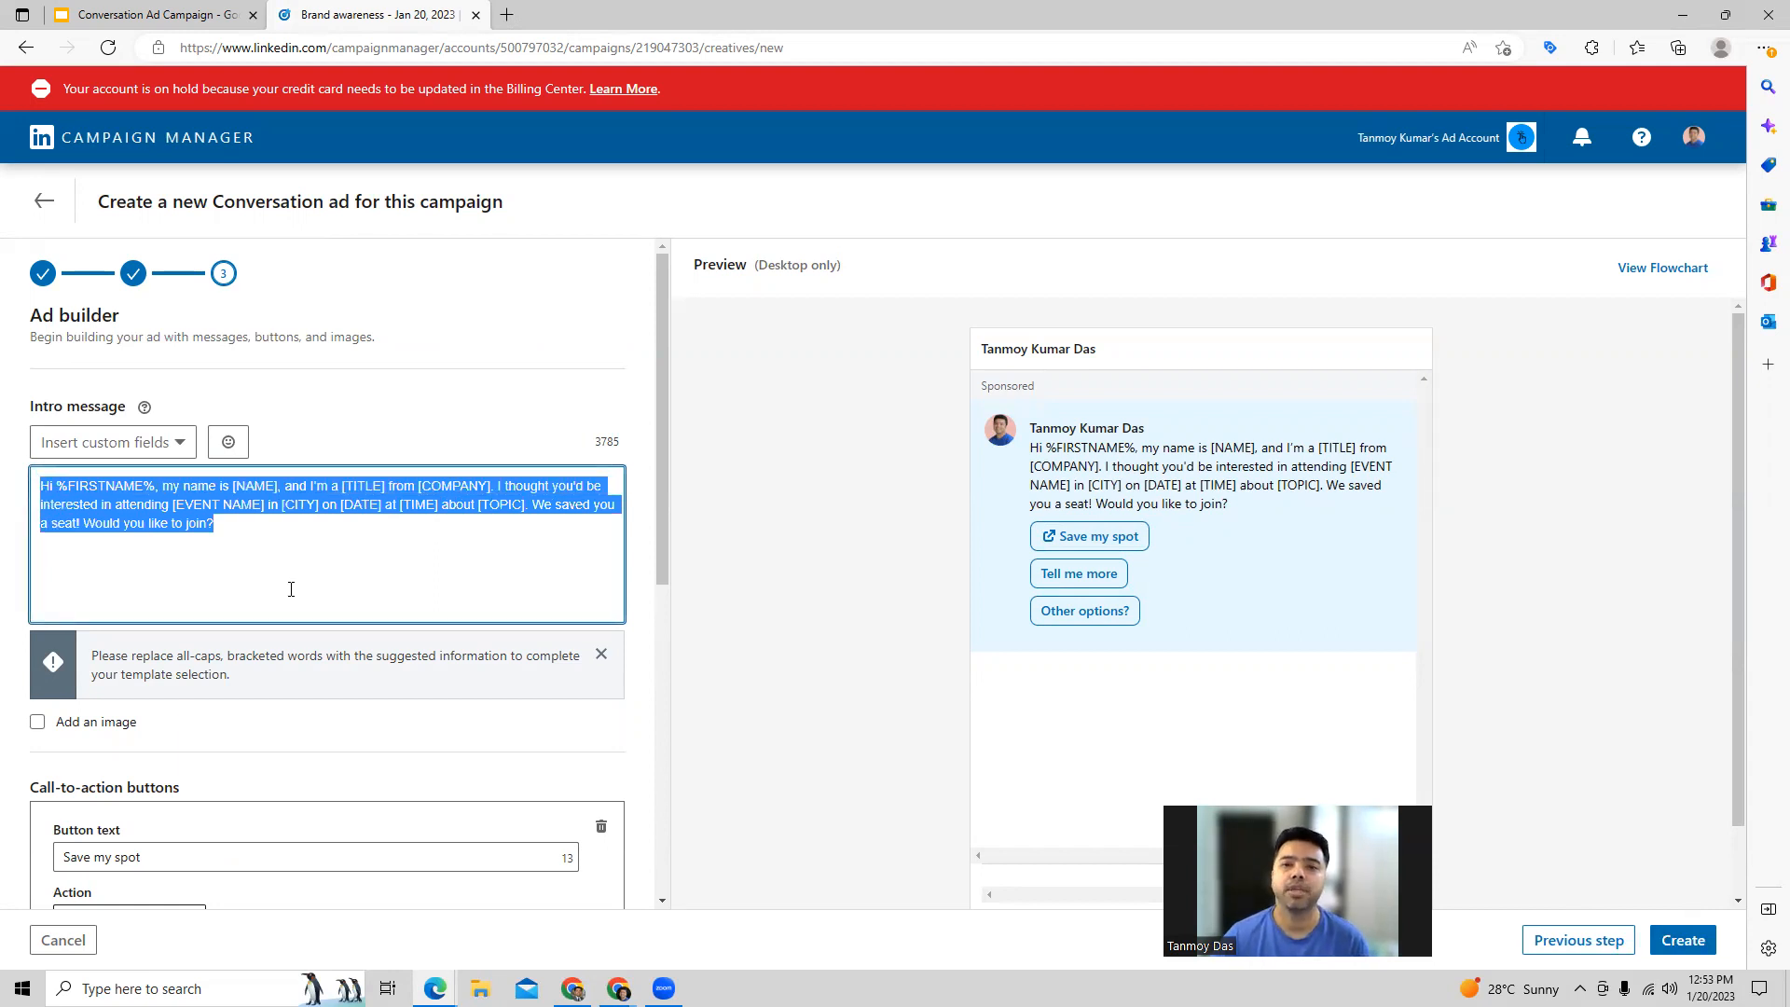
pyautogui.scroll(-3, 377, 713)
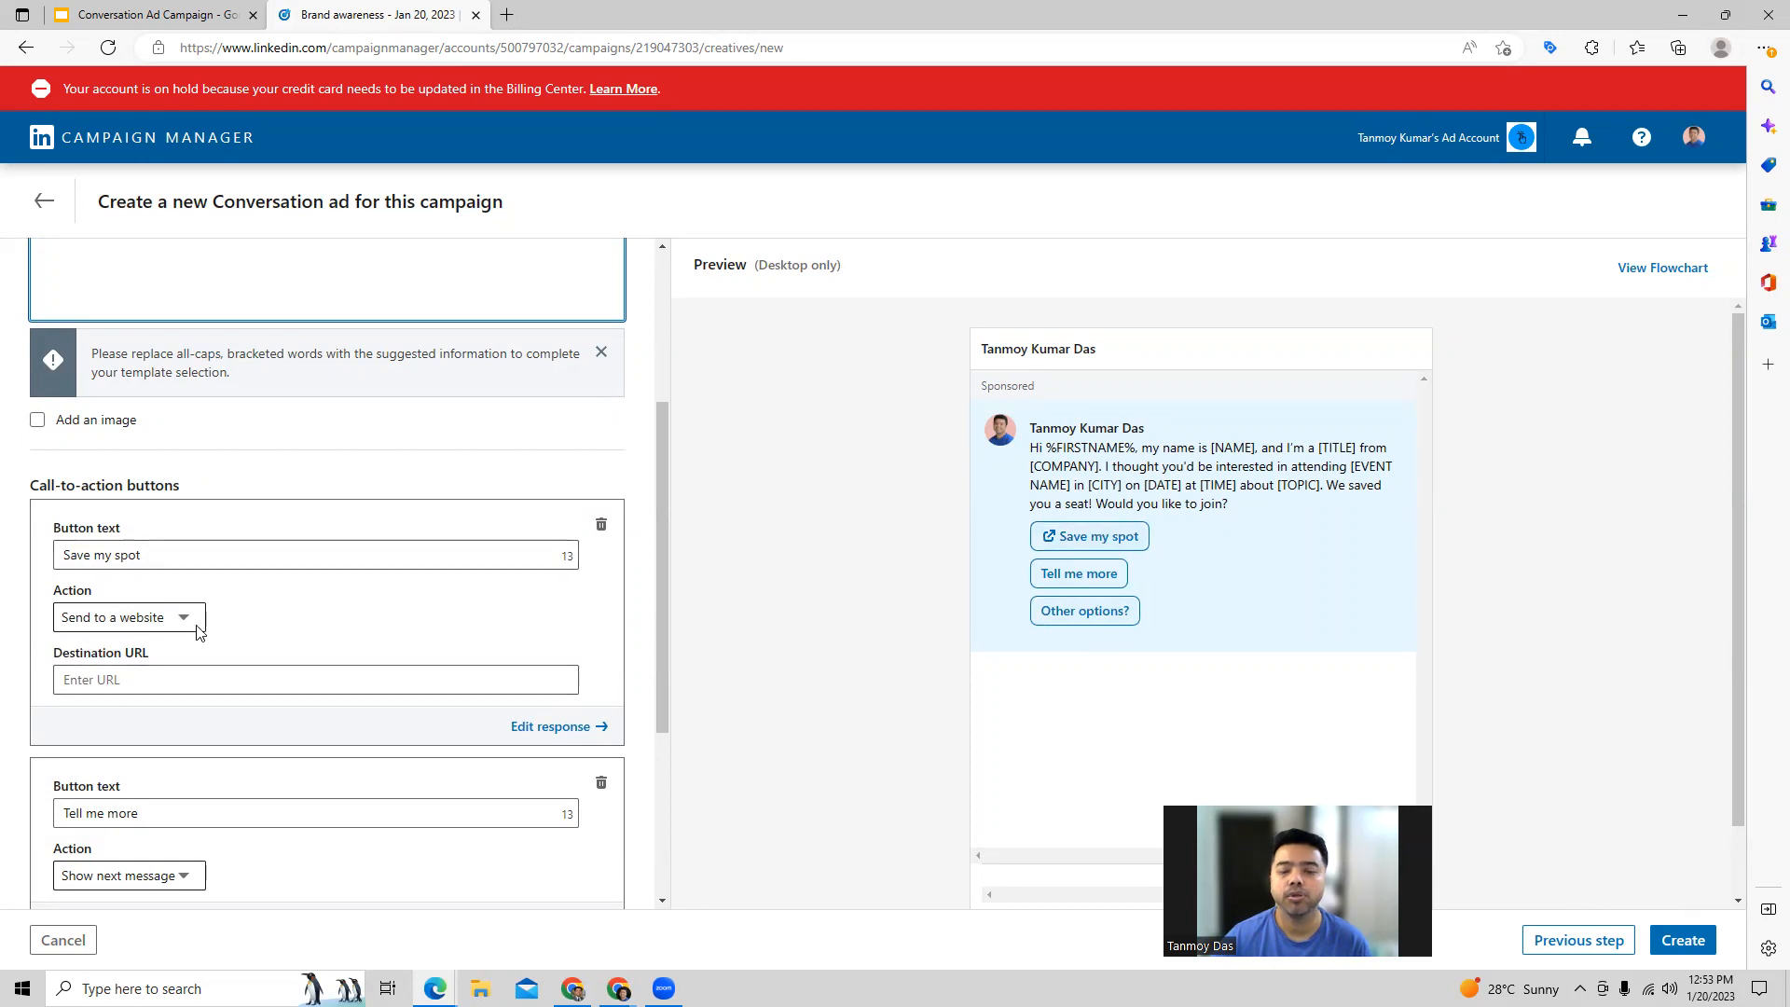
pyautogui.click(138, 681)
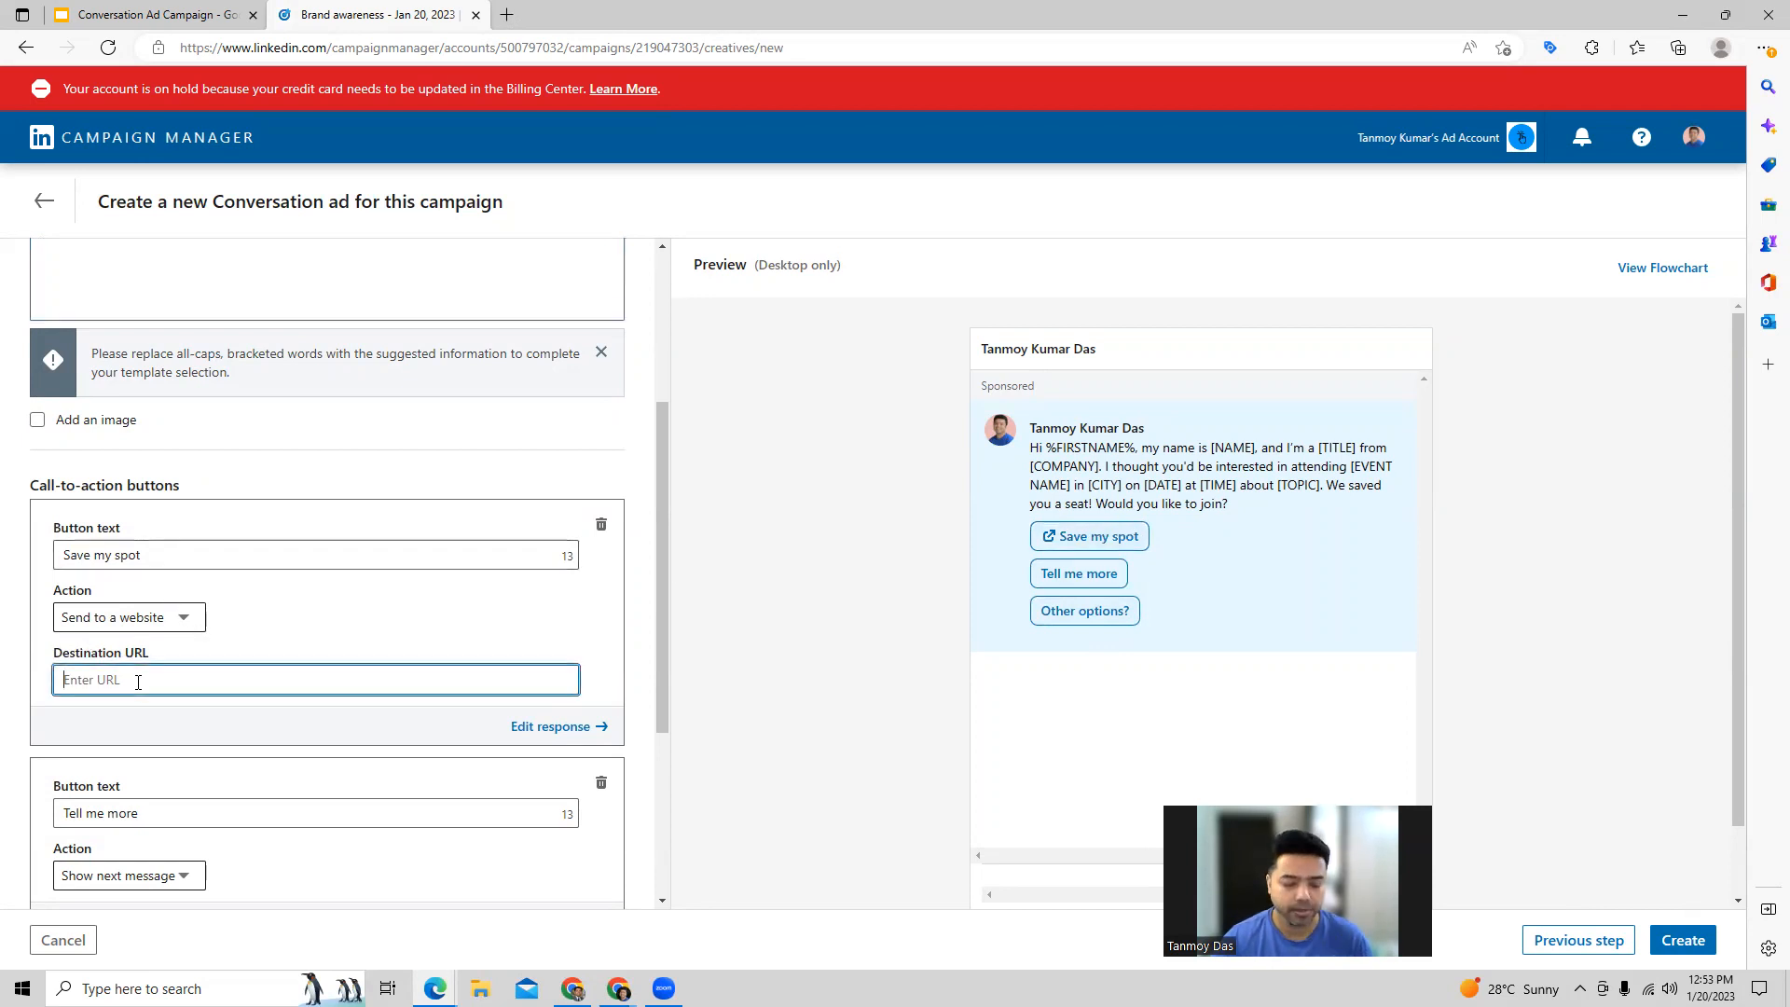
pyautogui.write('https://www.indiabusinesstoday.in/')
pyautogui.click(260, 723)
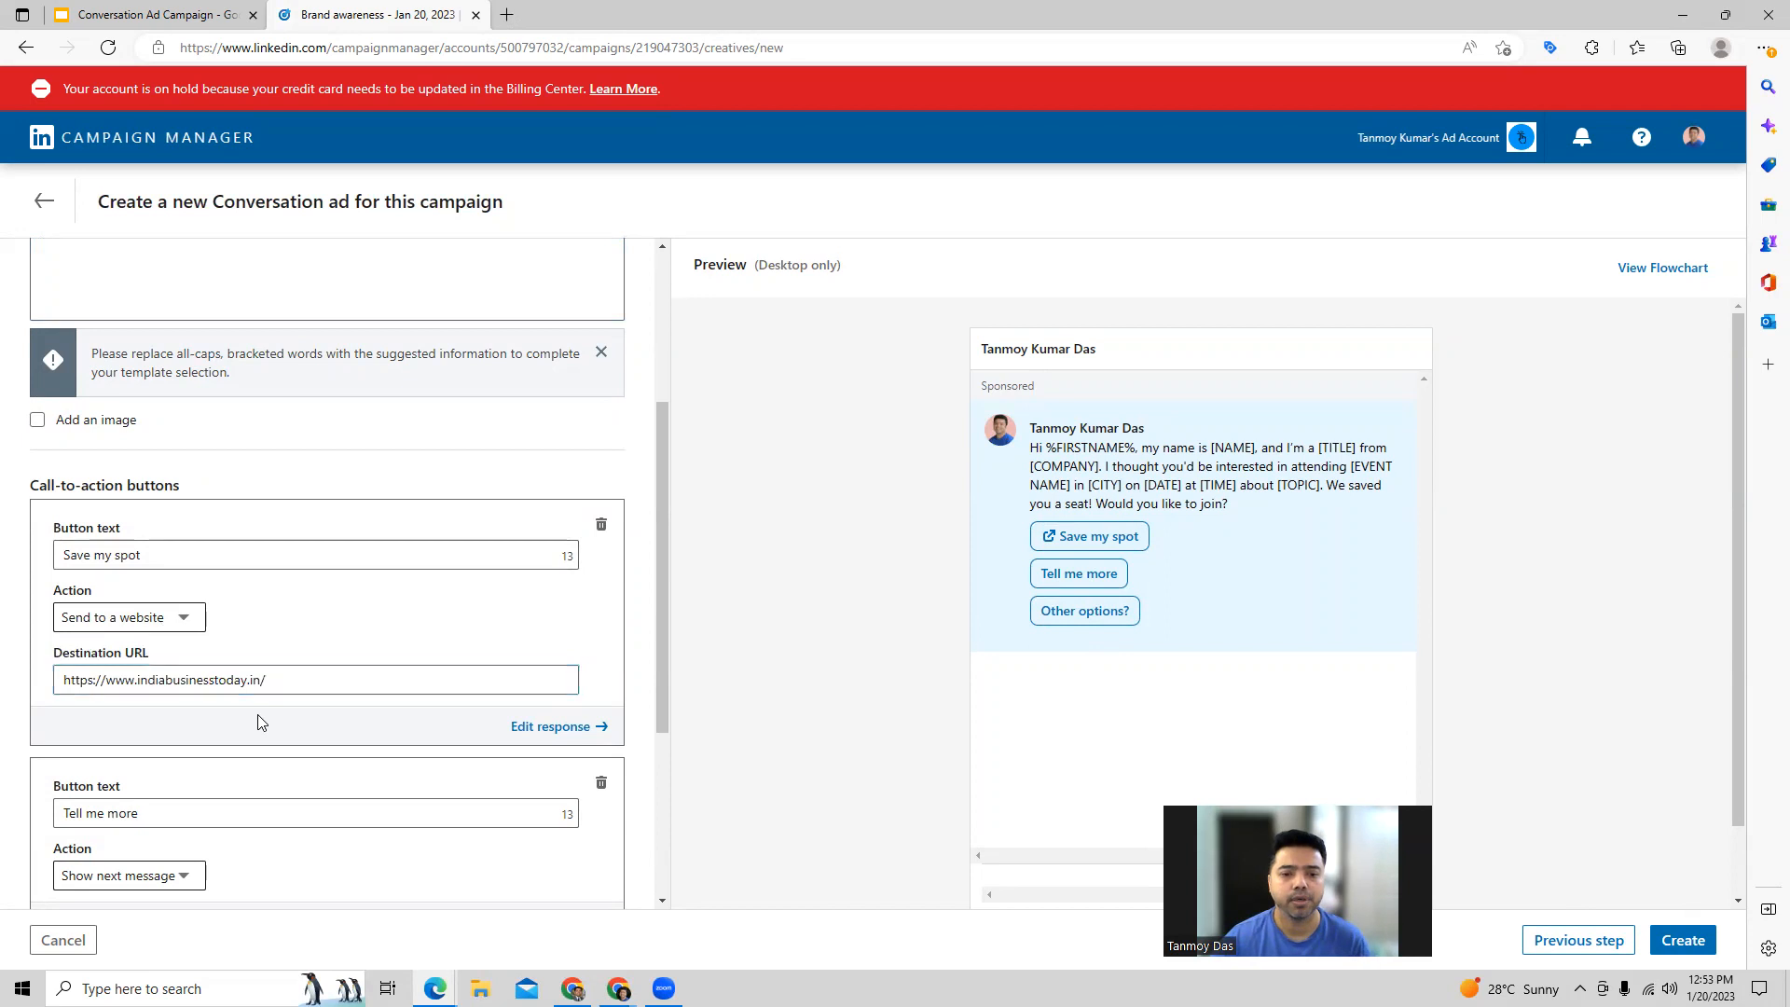
# Step: Remove the [OPTIONAL: INSERT IMAGE] placeholder from the Save my spot response message and return to the intro message
pyautogui.click(569, 726)
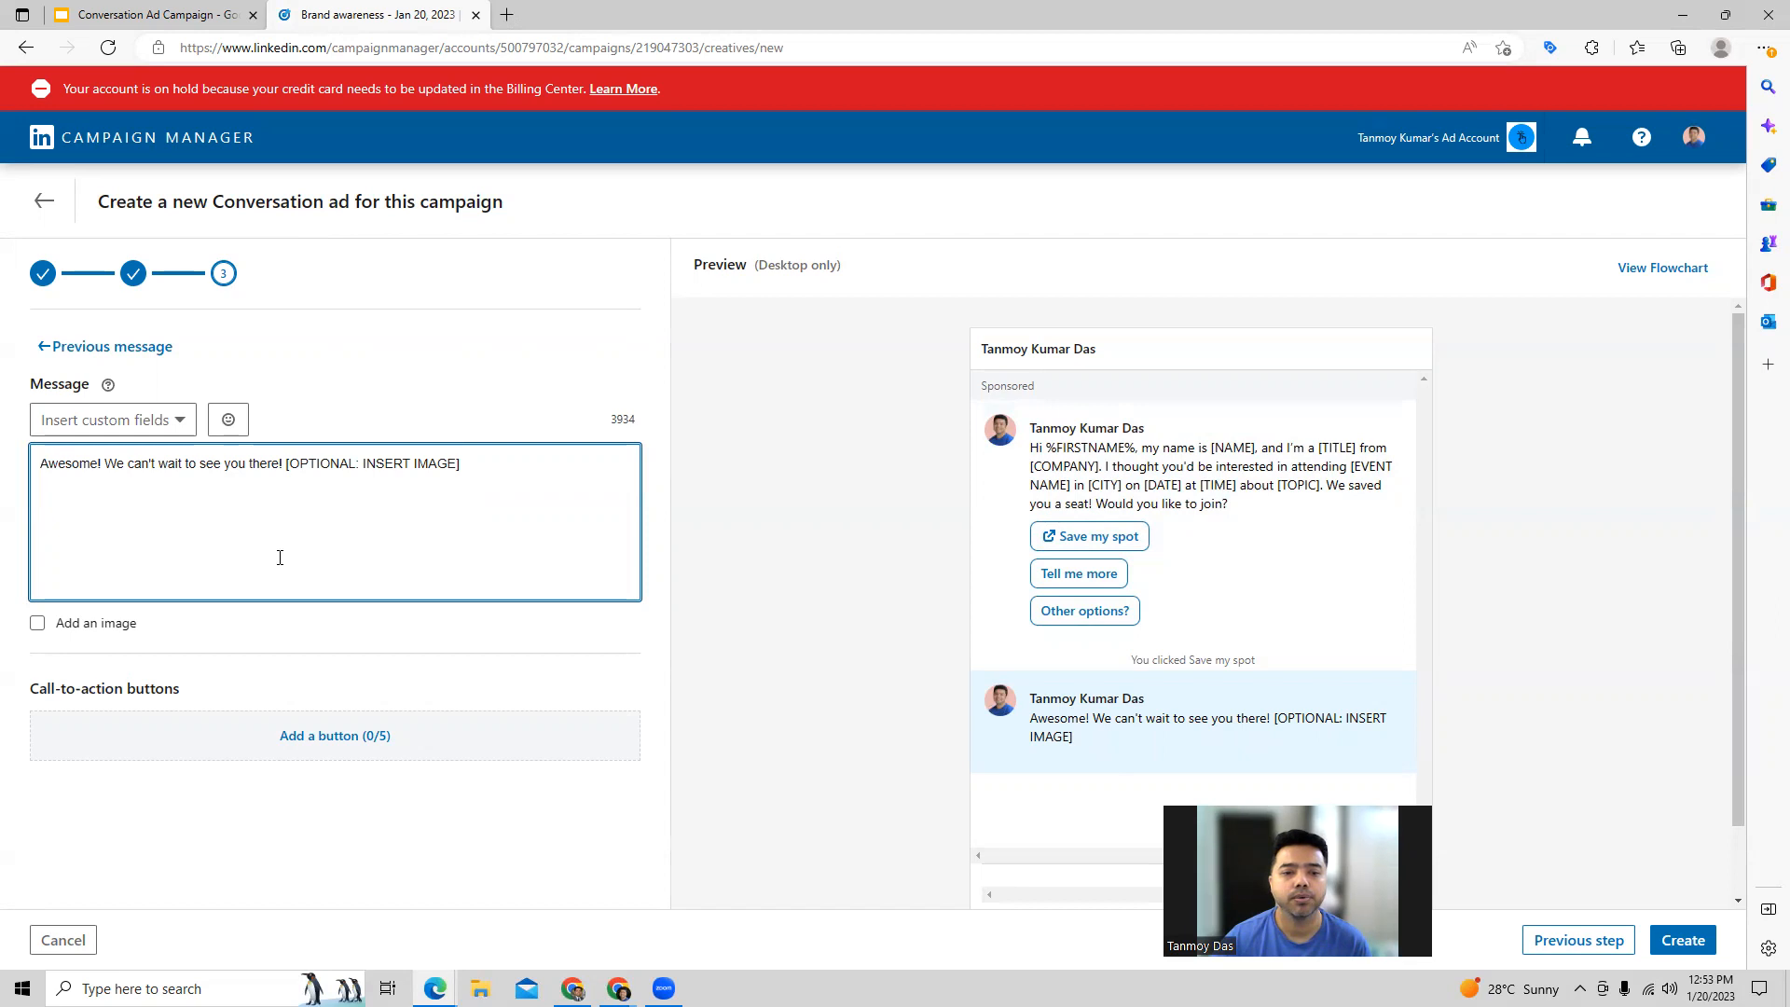
pyautogui.moveTo(459, 471); pyautogui.dragTo(292, 471)
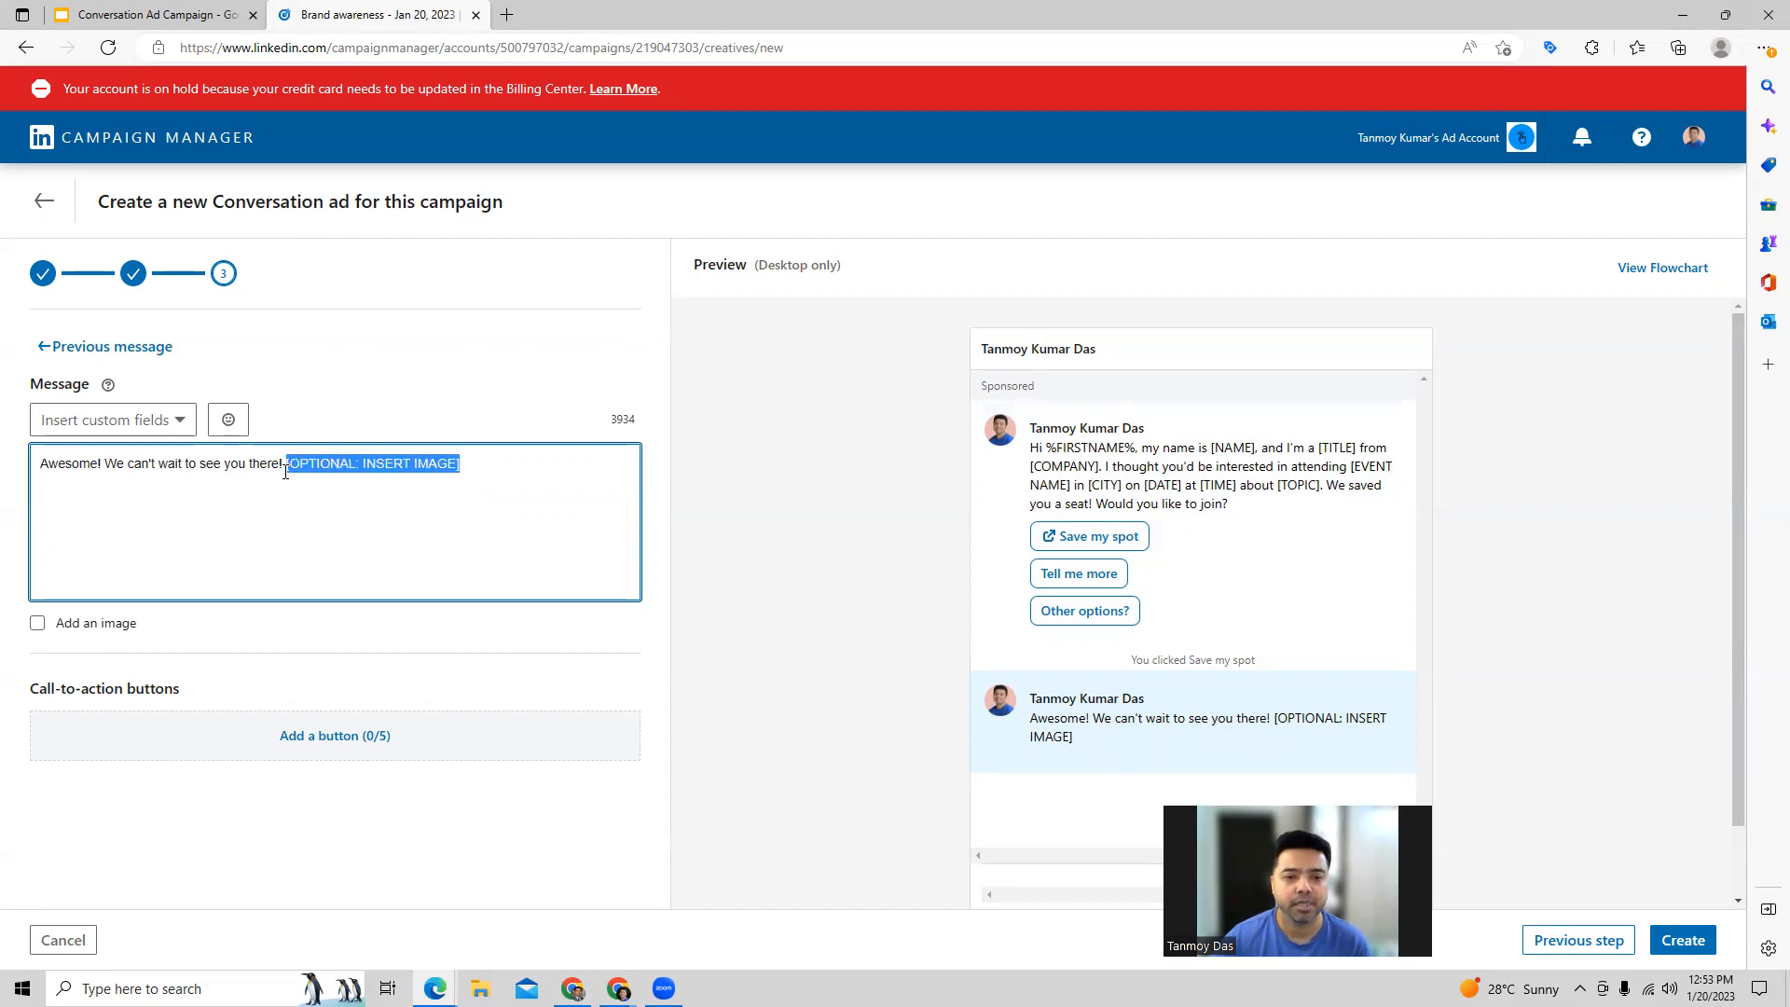
pyautogui.press('BackSpace')
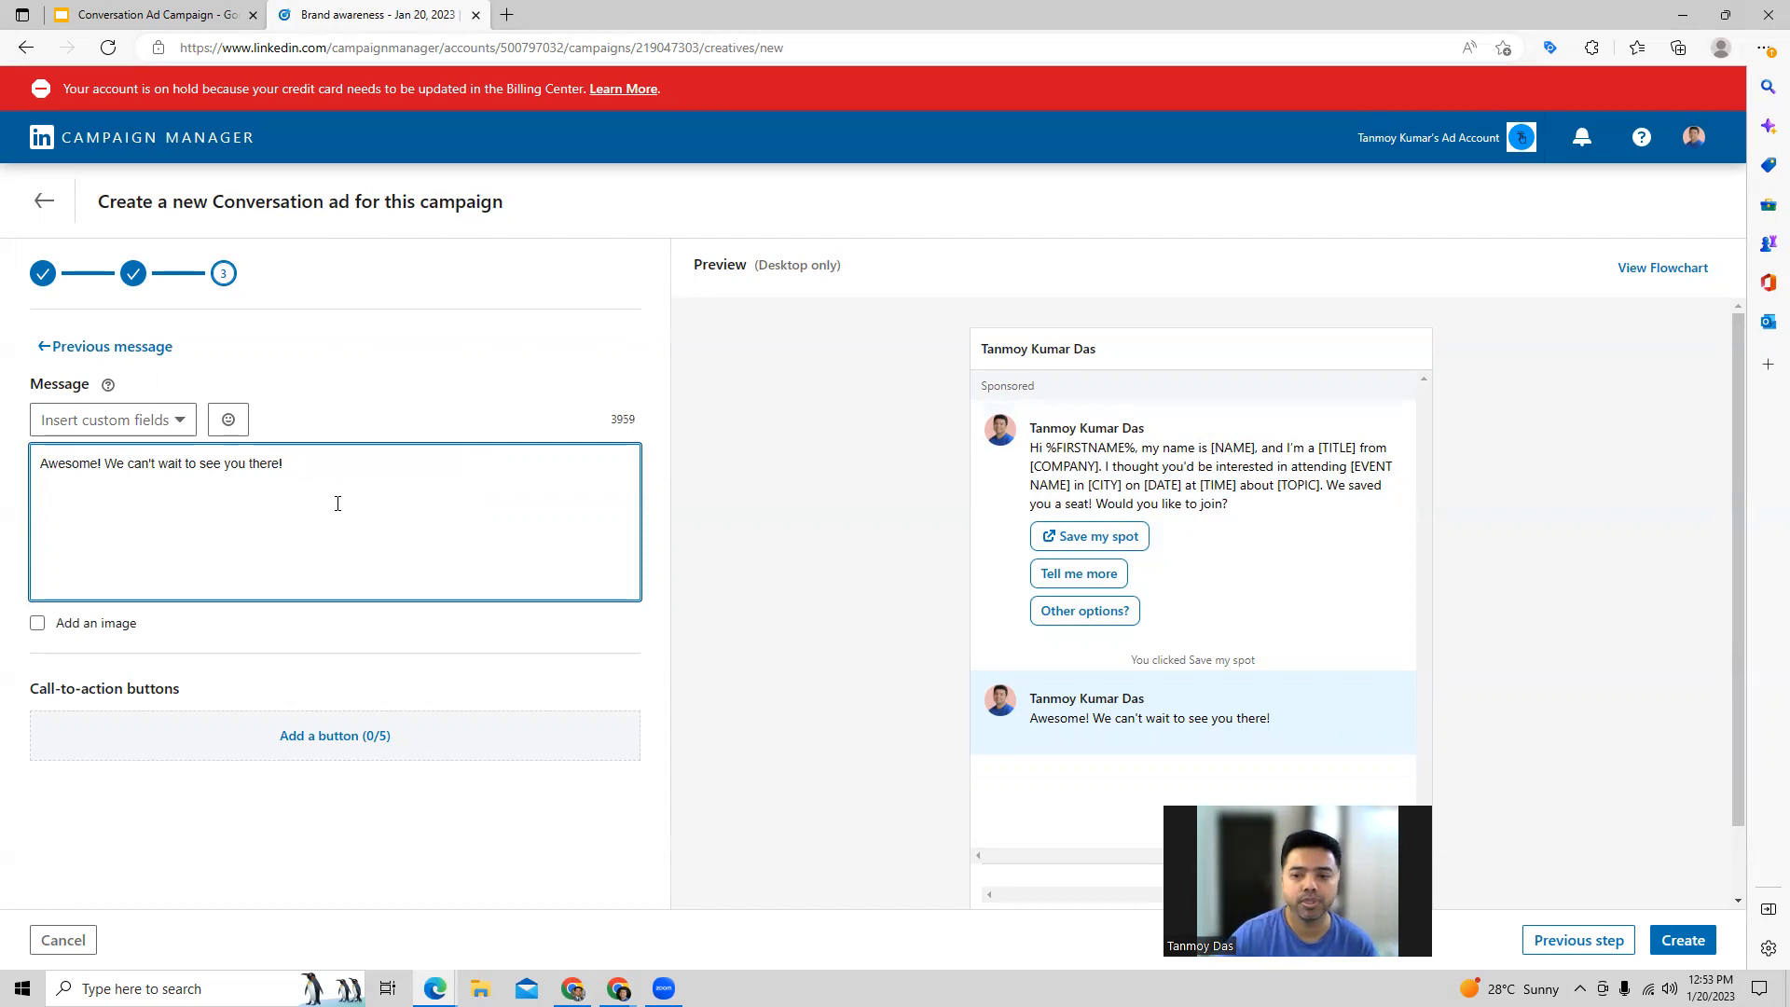
pyautogui.click(117, 359)
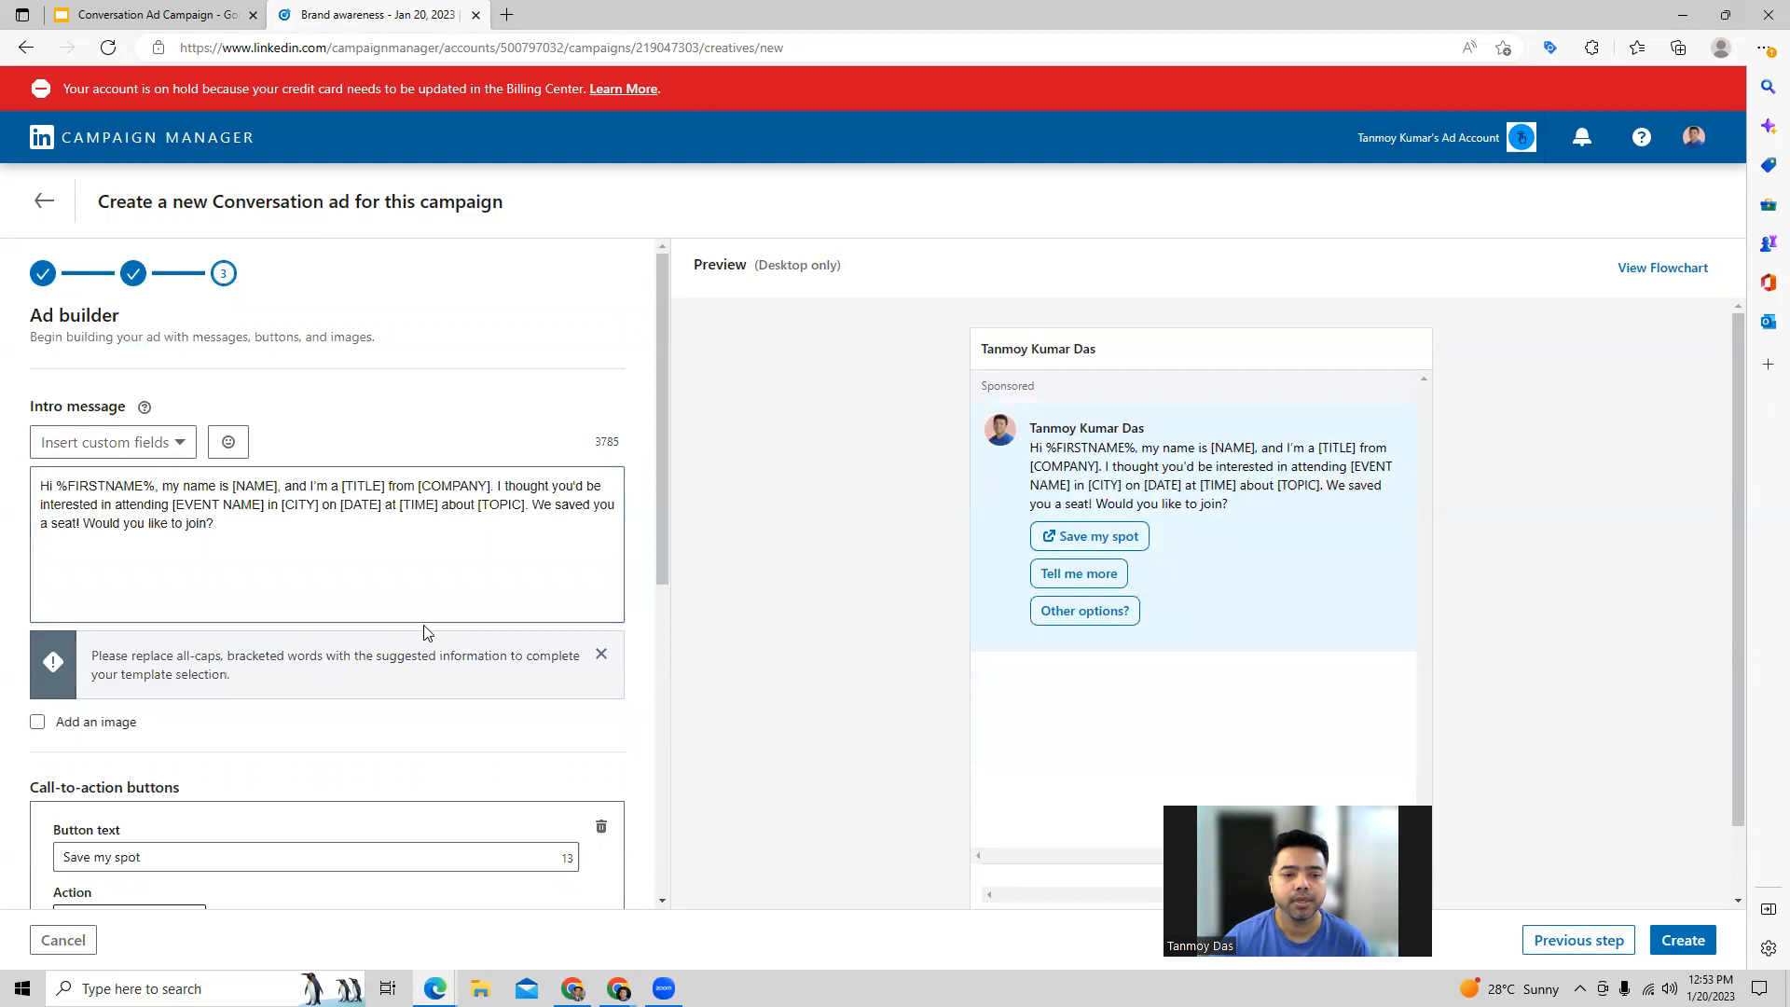
# Step: Review the response message and call-to-action buttons behind Tell me more, then return to the intro message
pyautogui.scroll(-3, 312, 595)
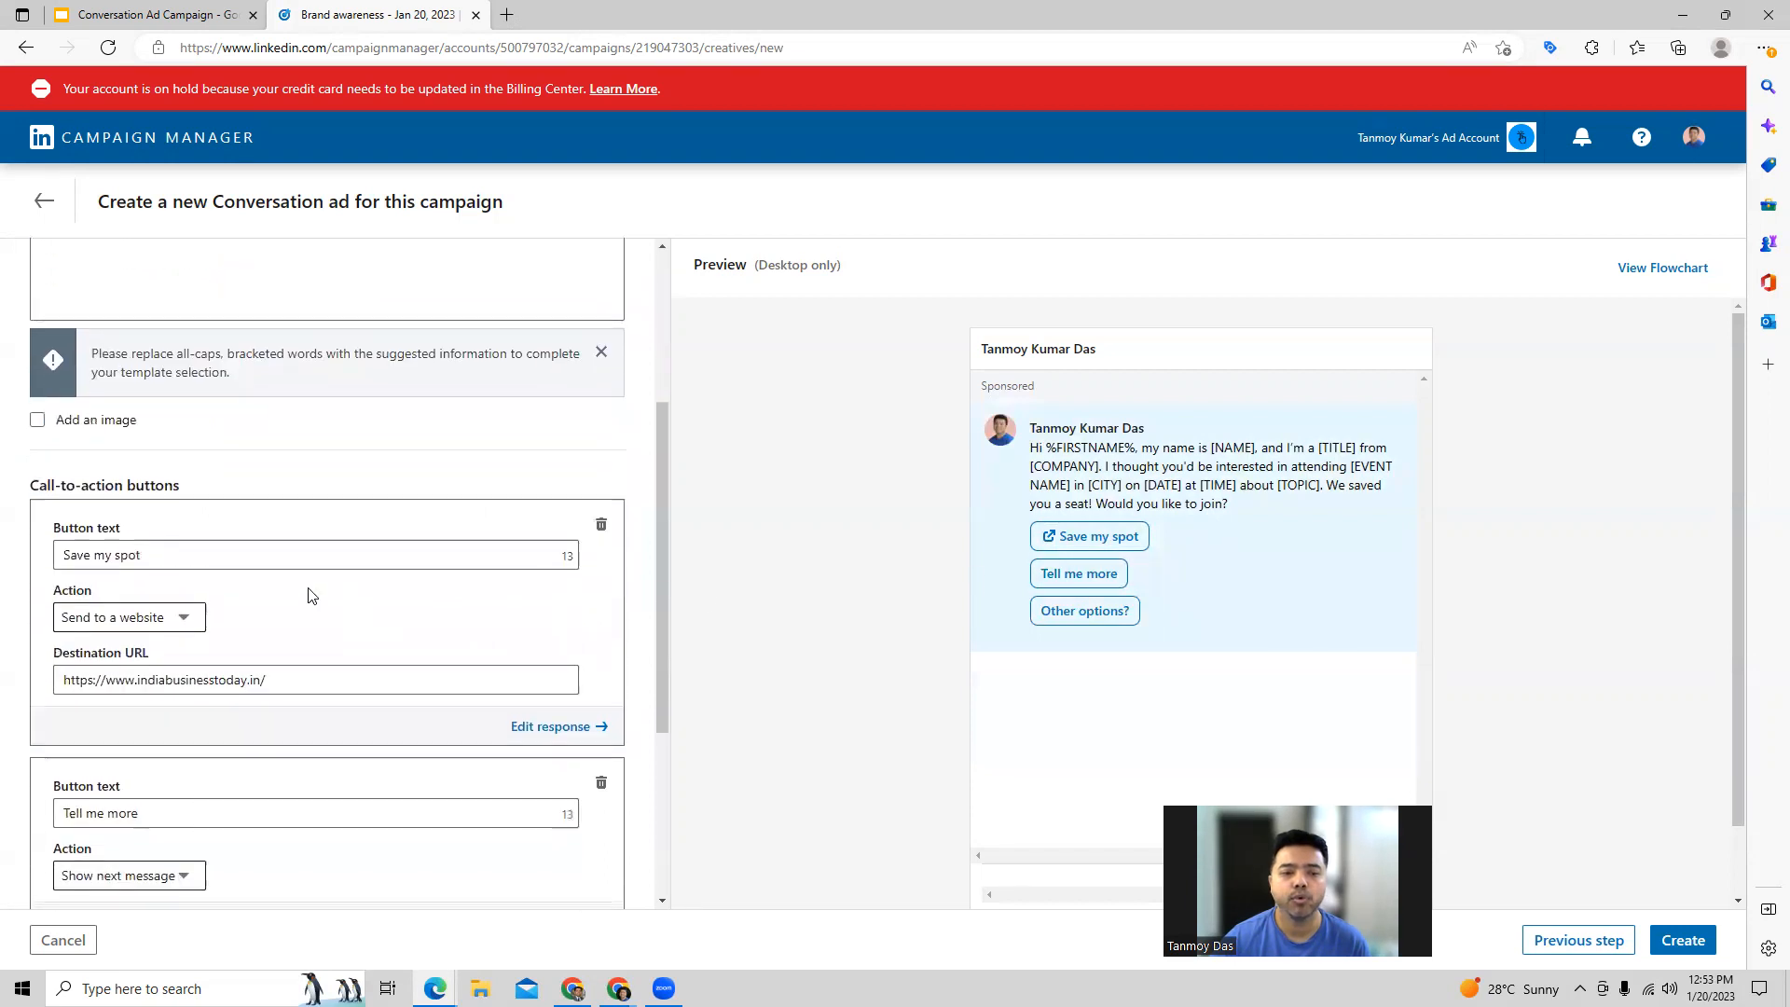
pyautogui.scroll(-2, 131, 653)
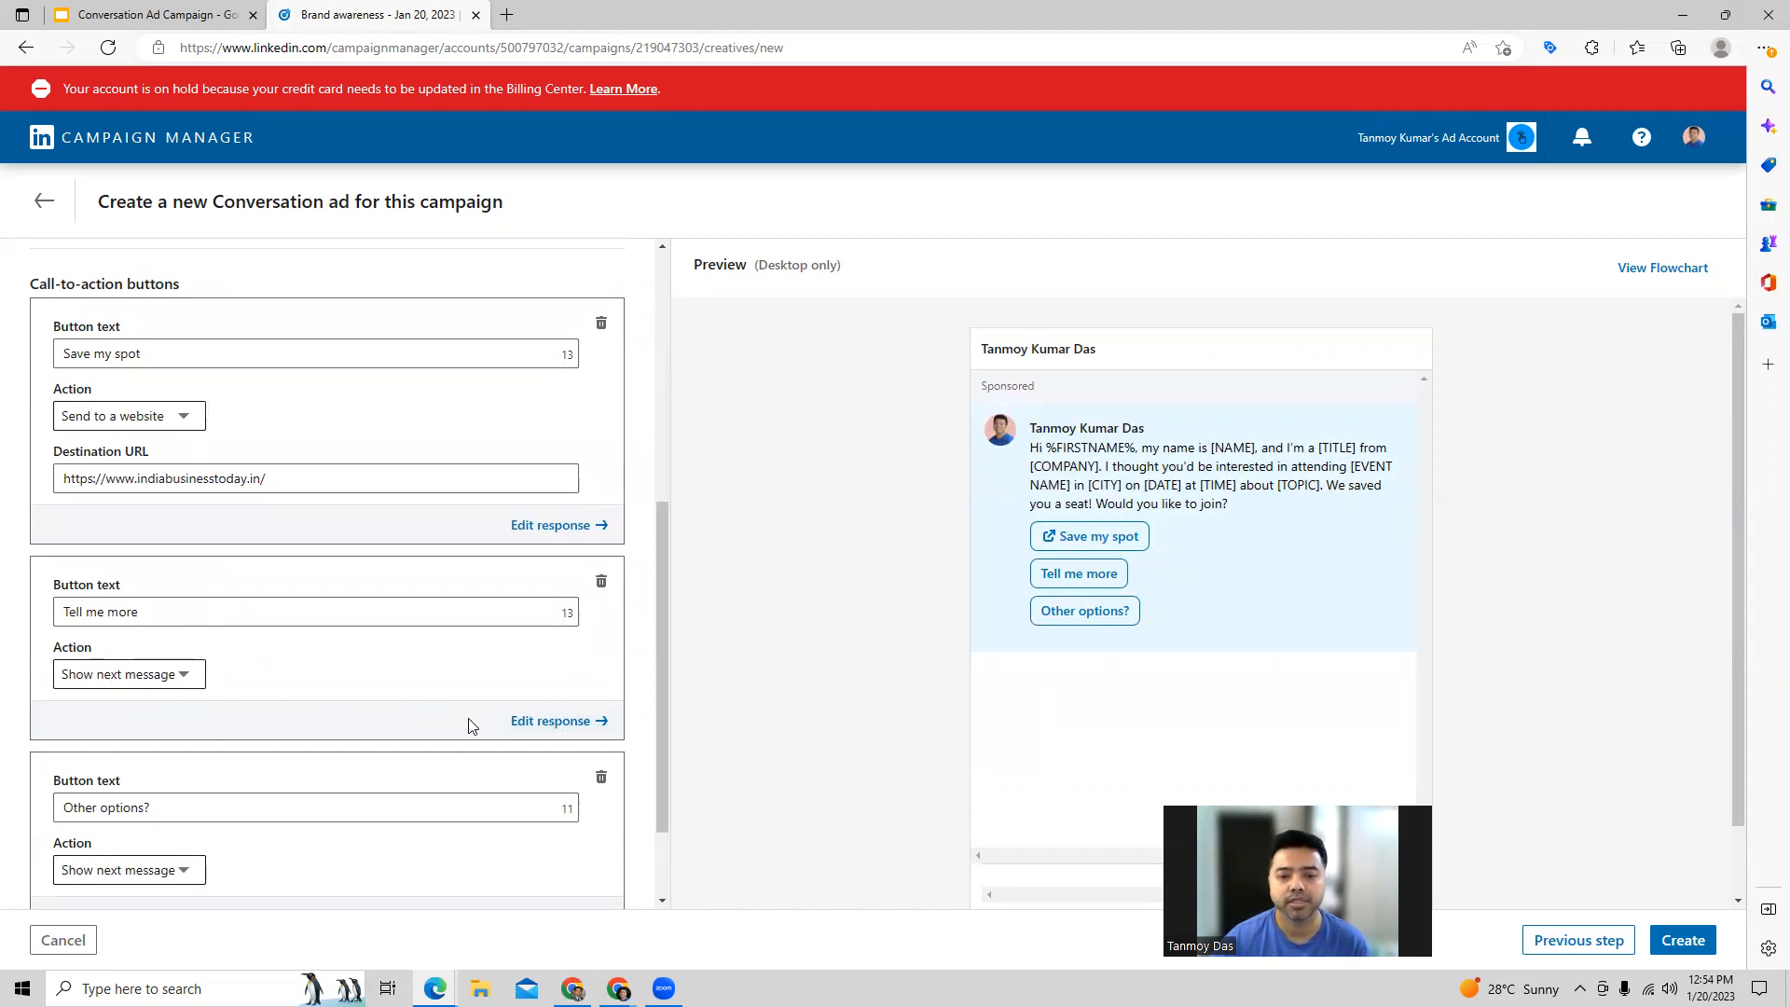
pyautogui.click(519, 722)
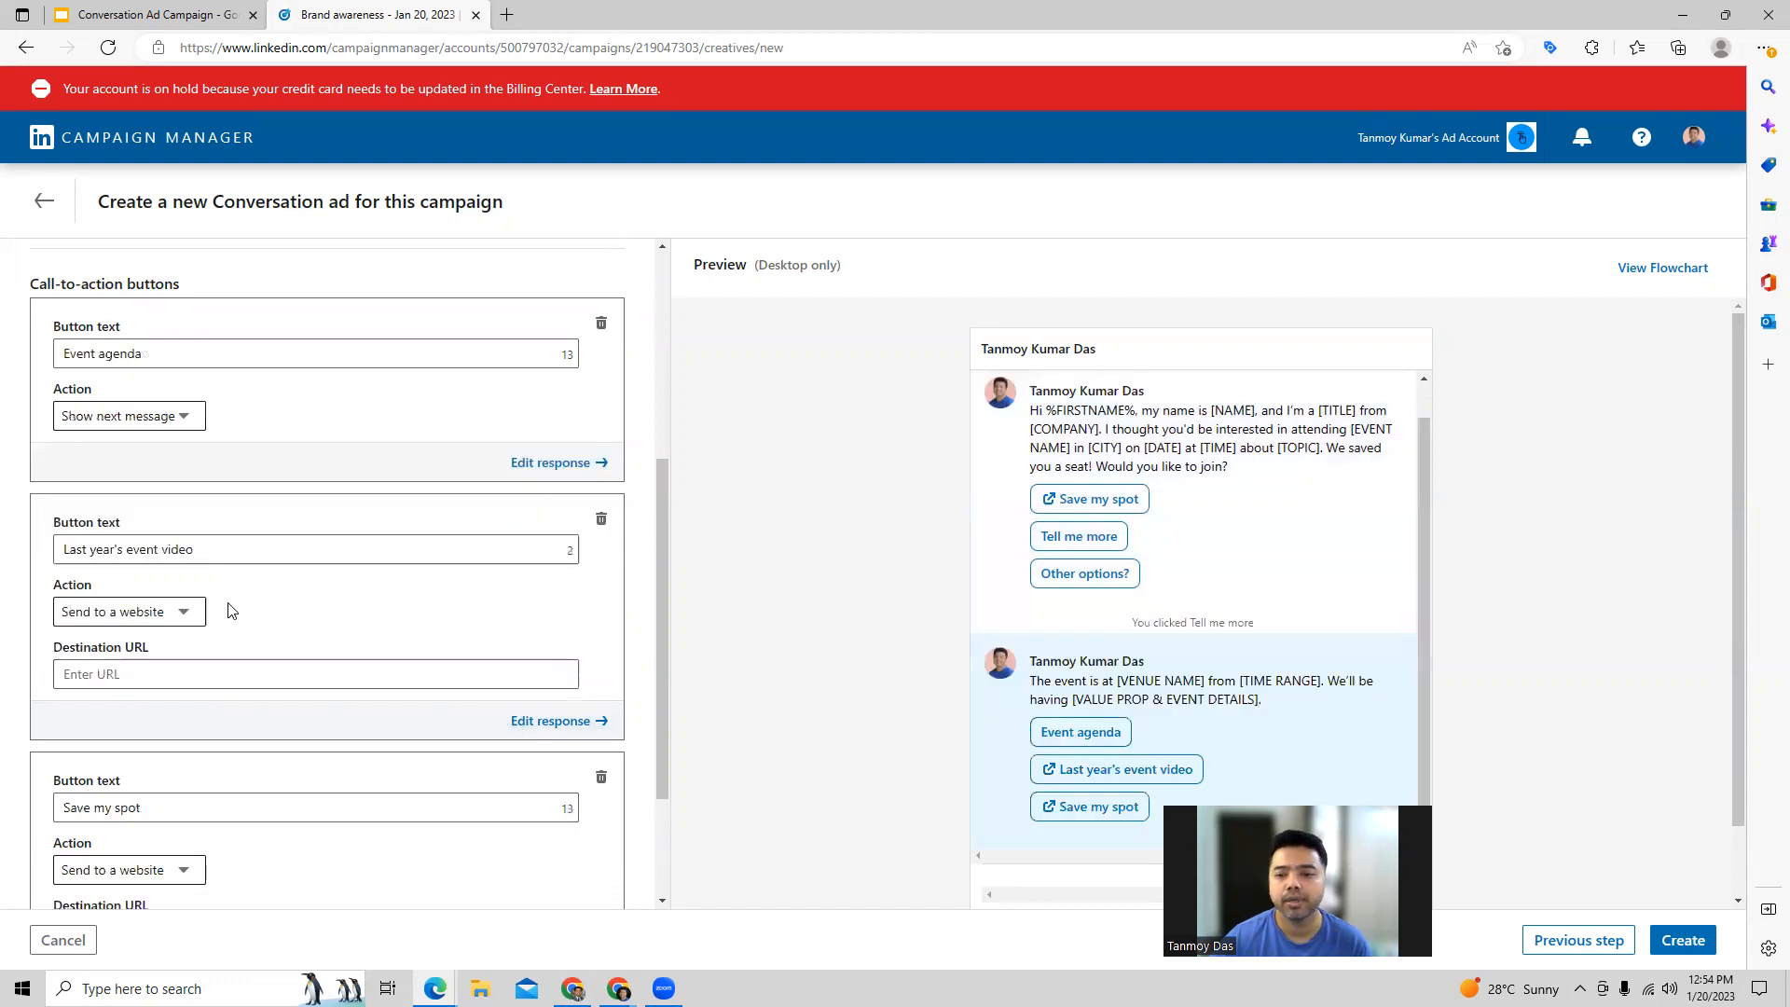
pyautogui.scroll(-2, 198, 538)
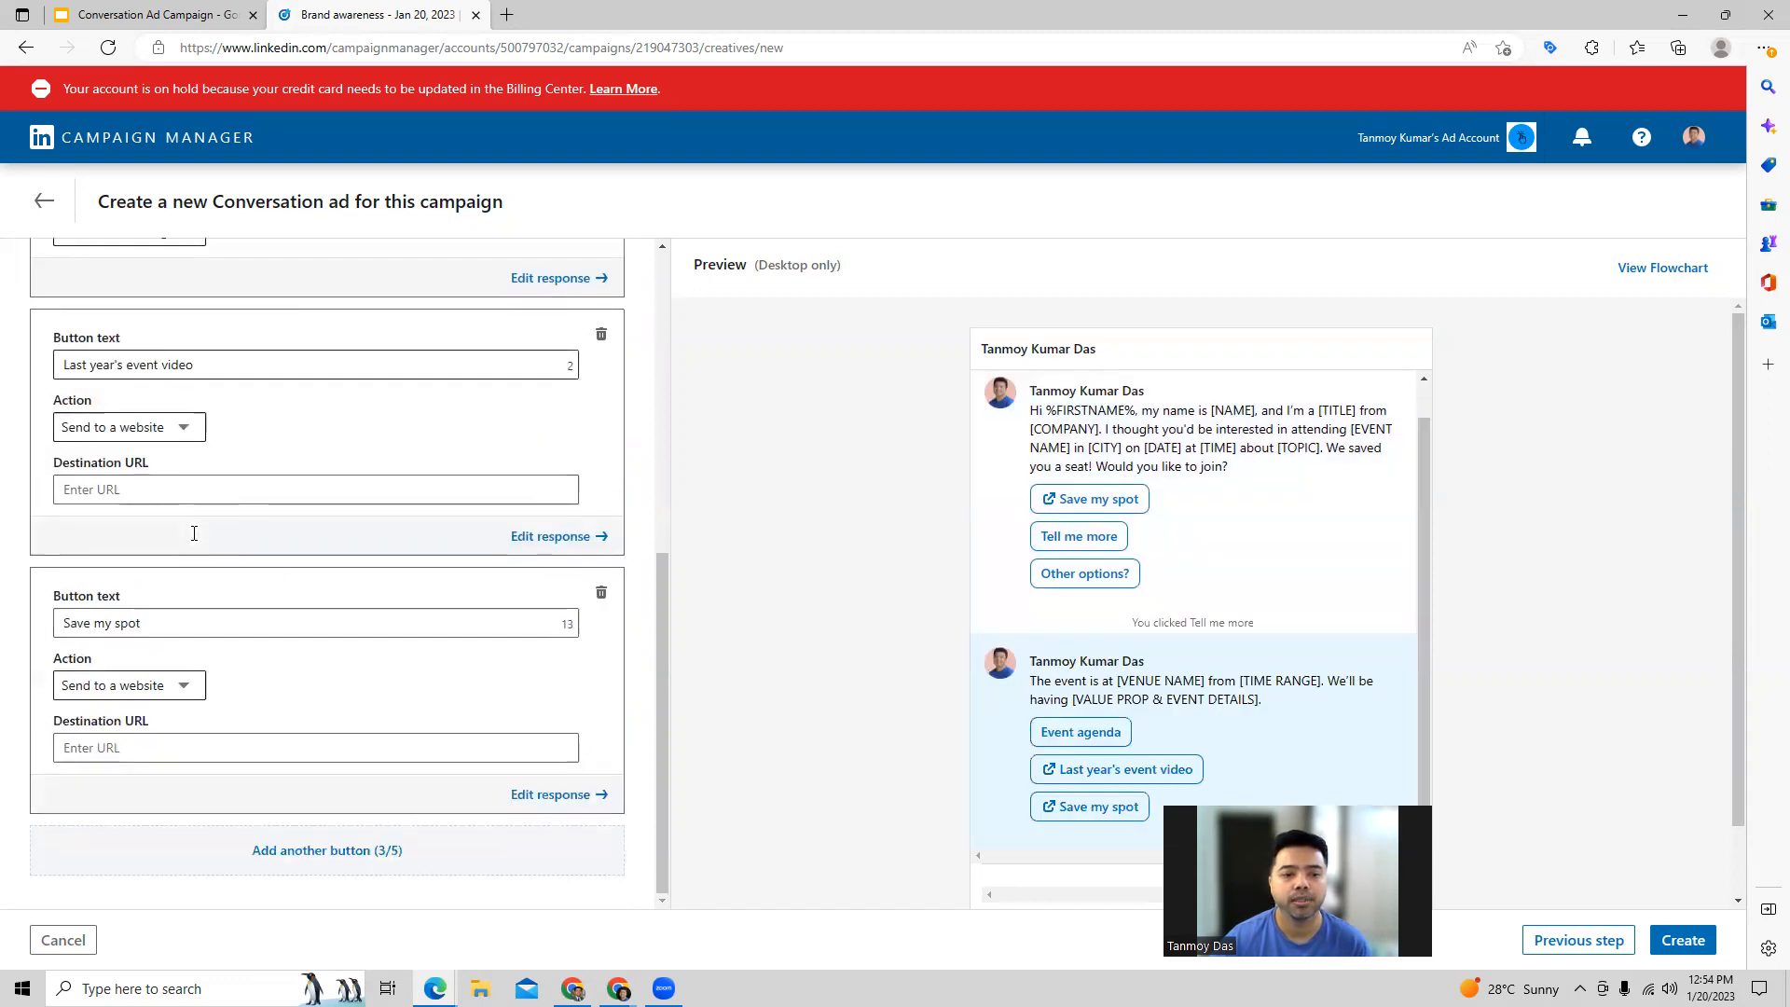
pyautogui.scroll(6, 198, 538)
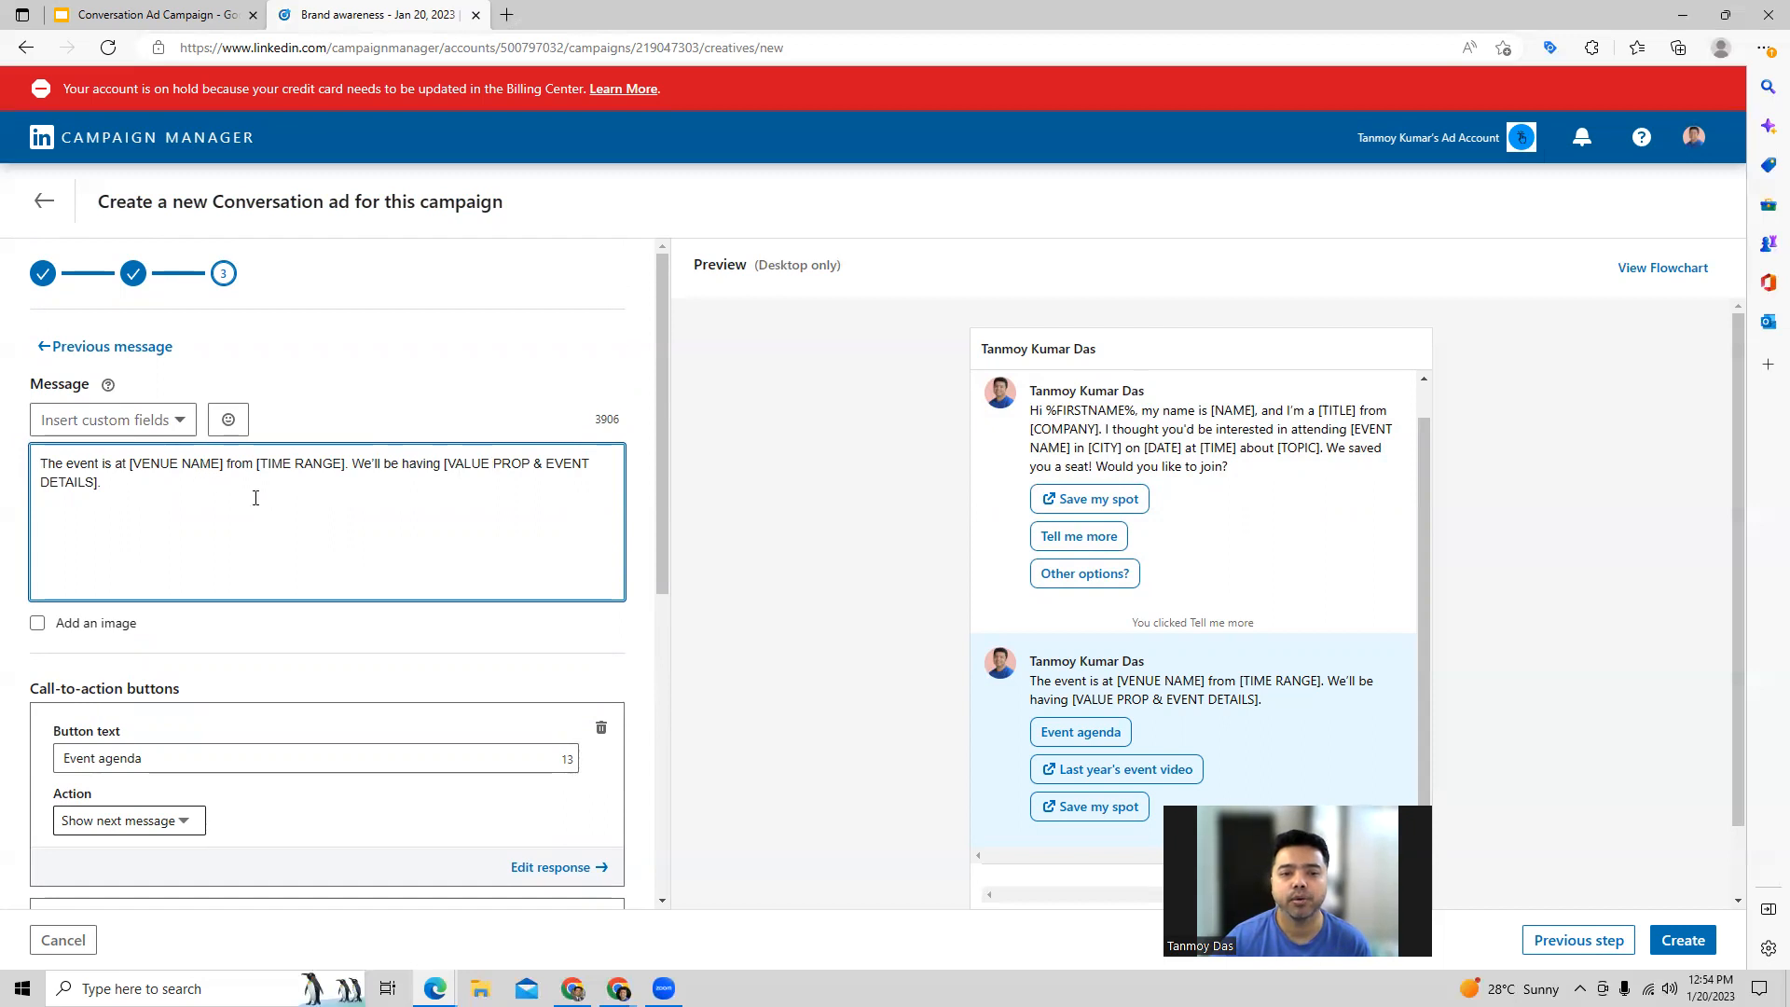
pyautogui.click(105, 346)
# Step: Review the response message and call-to-action settings behind Other options?, and go back to the intro message
pyautogui.scroll(-3, 336, 607)
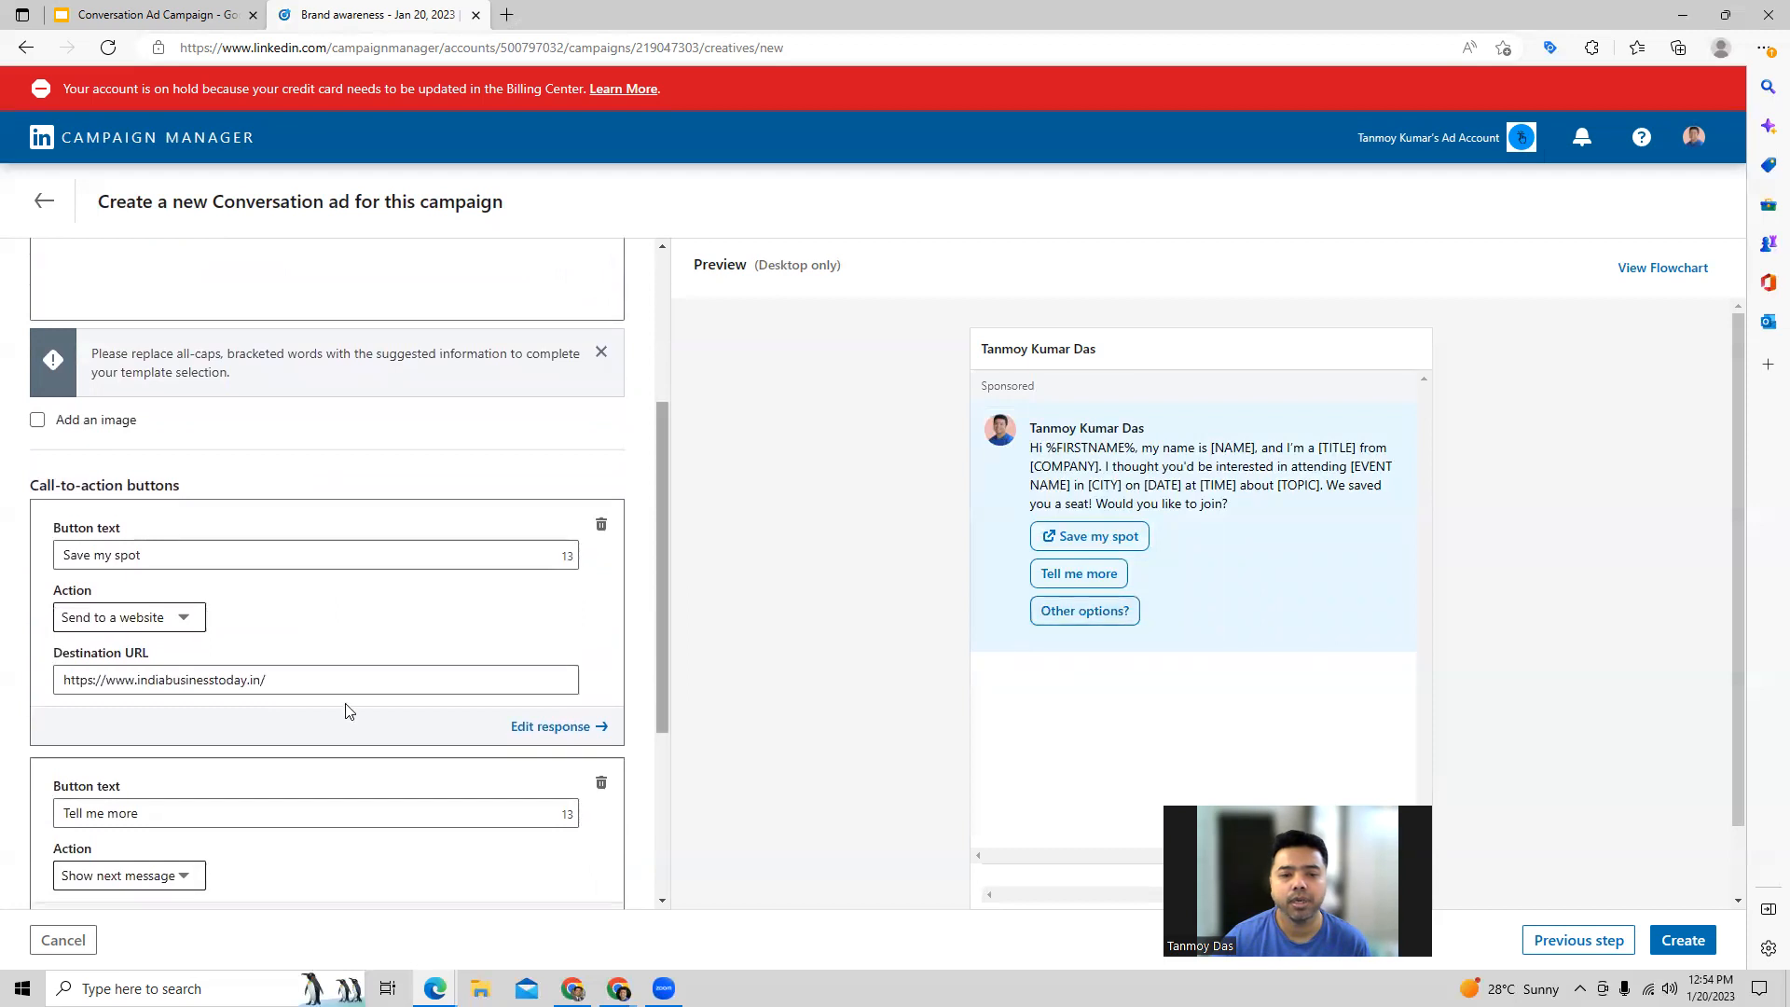
pyautogui.scroll(-4, 319, 711)
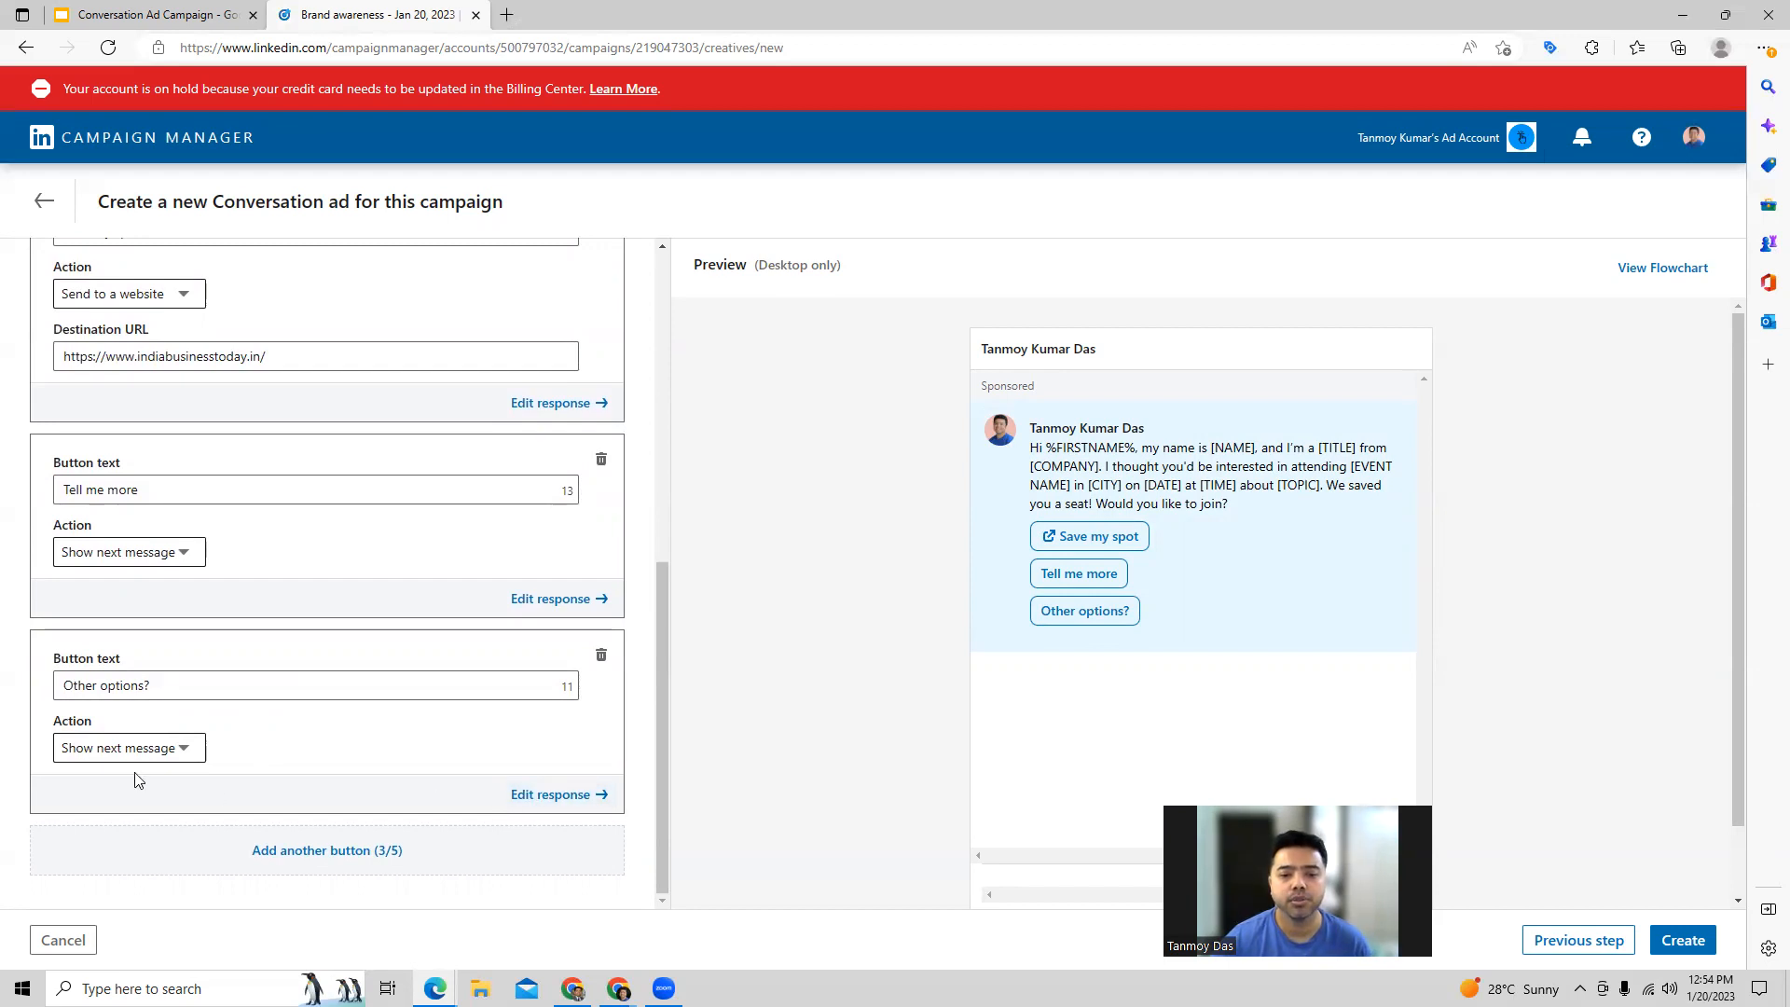
pyautogui.click(548, 795)
pyautogui.scroll(3, 335, 508)
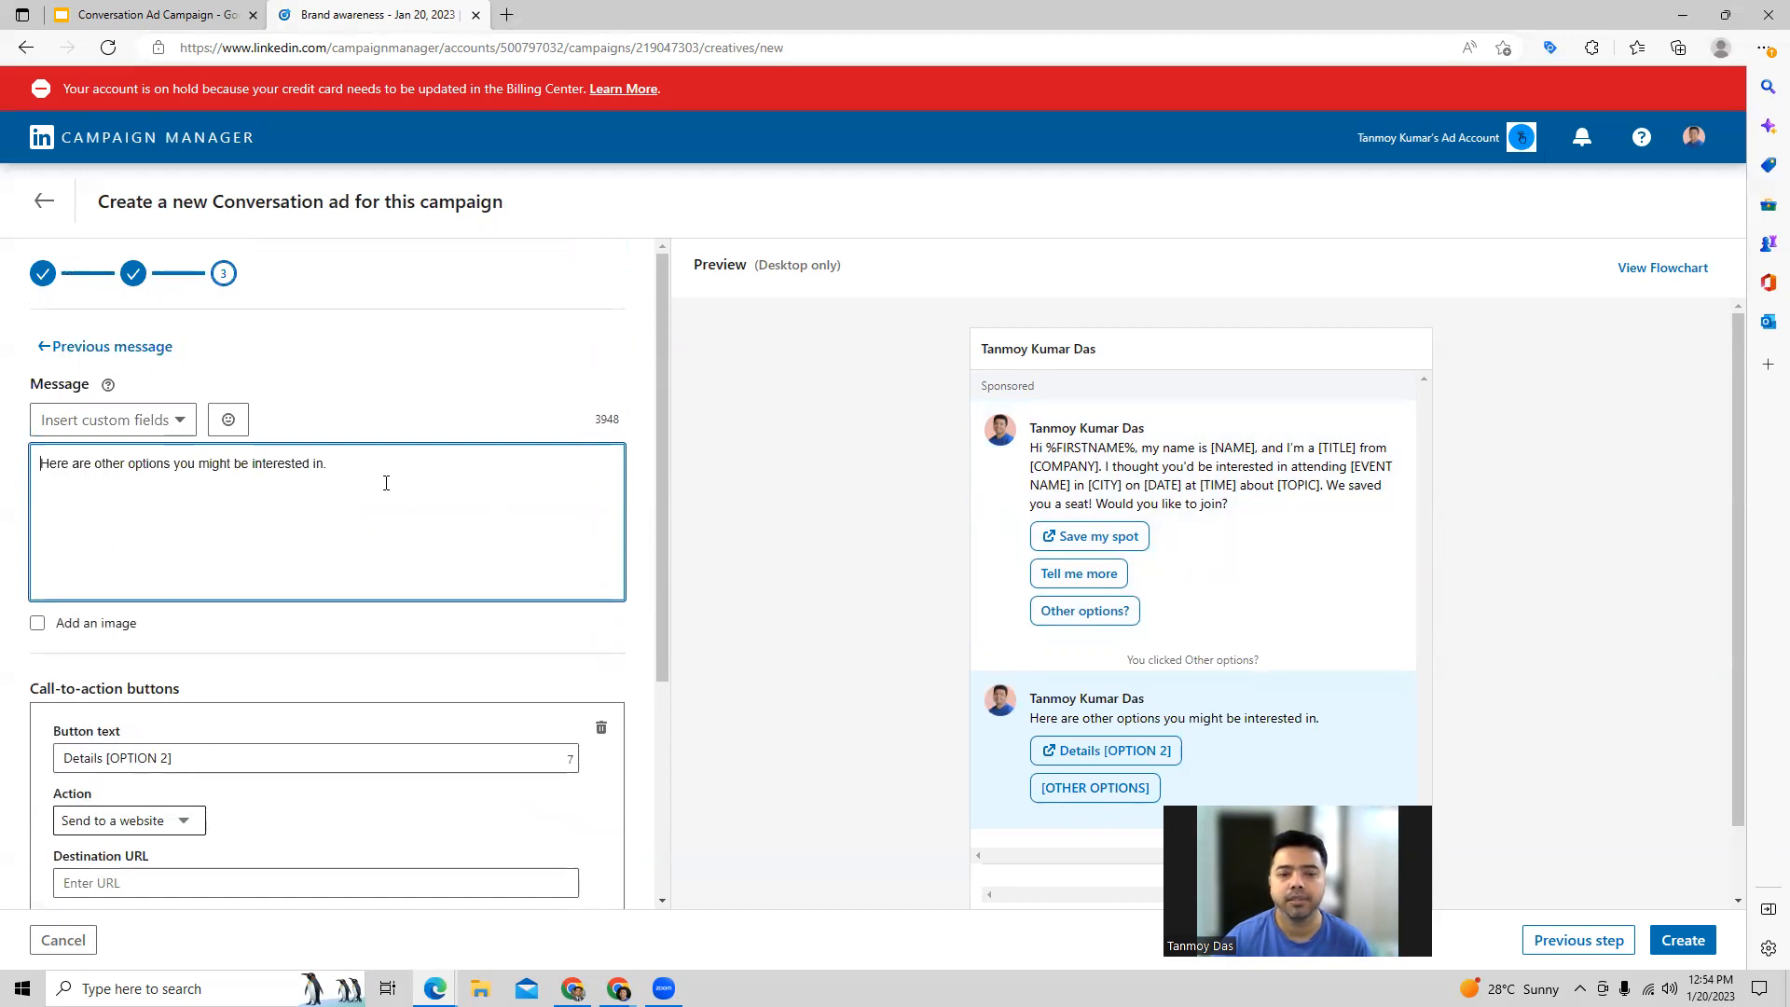
pyautogui.click(135, 358)
# Step: Try to create the conversation ad and look back through the ad builder's buttons and intro message
pyautogui.scroll(-5, 412, 580)
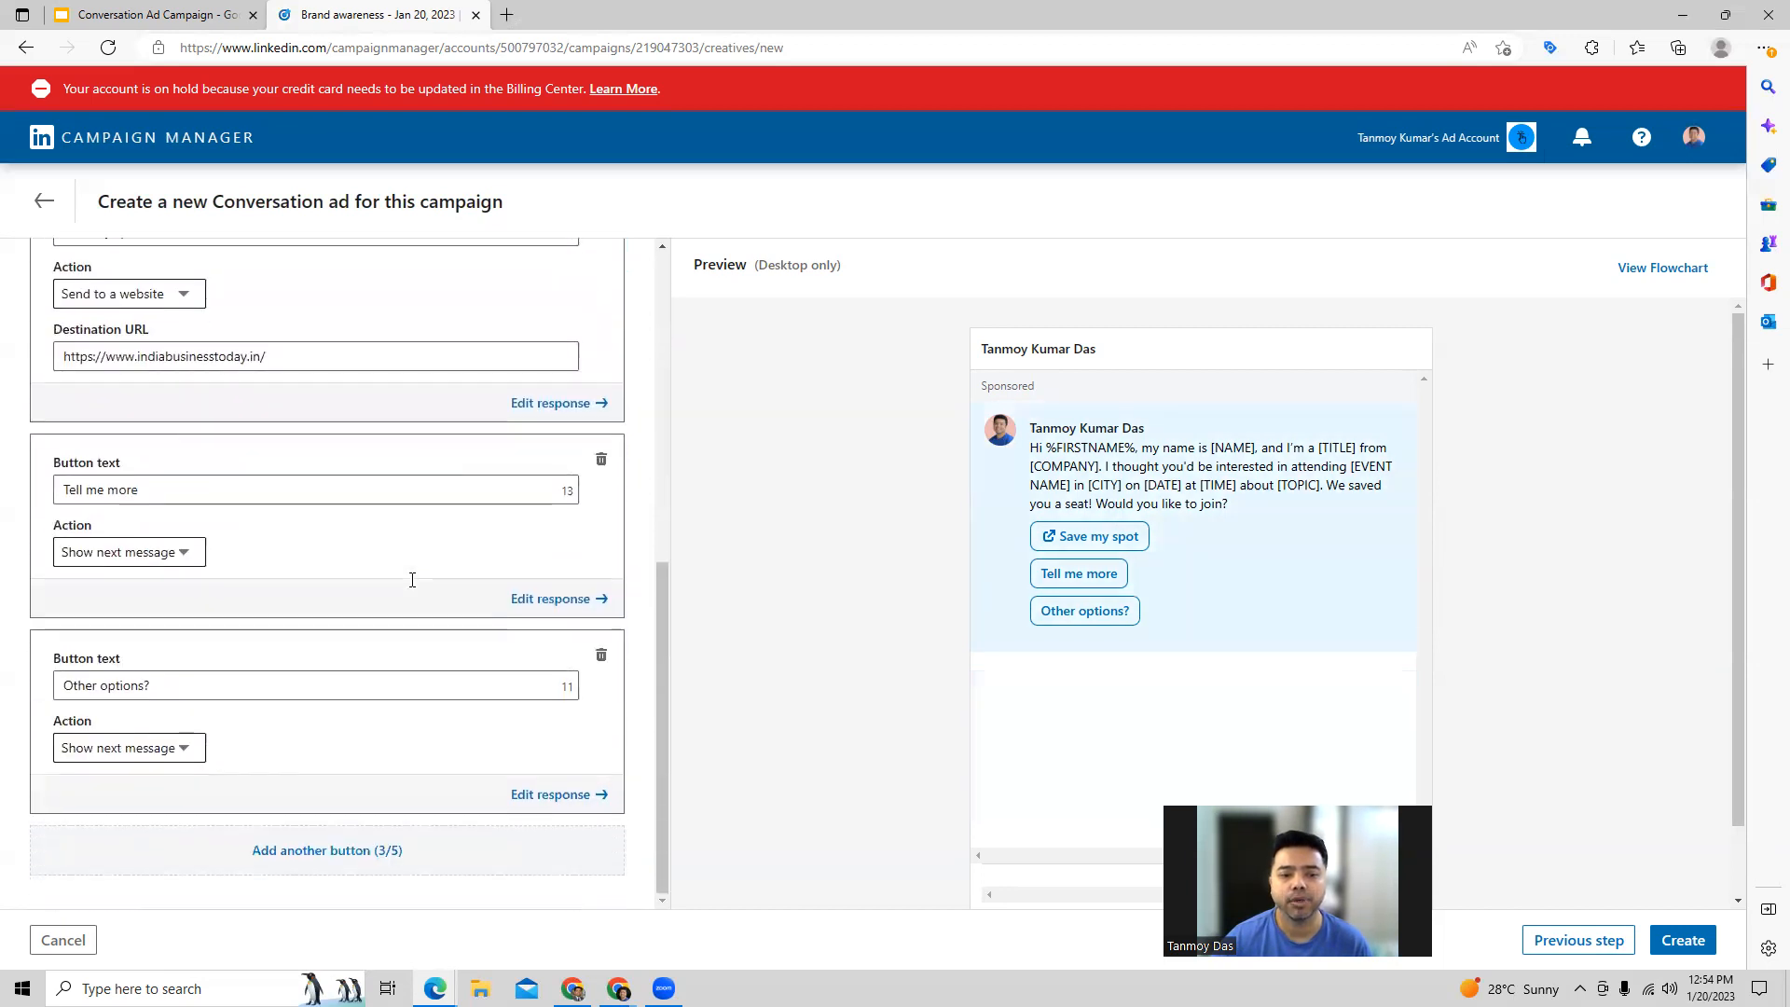
pyautogui.click(1683, 940)
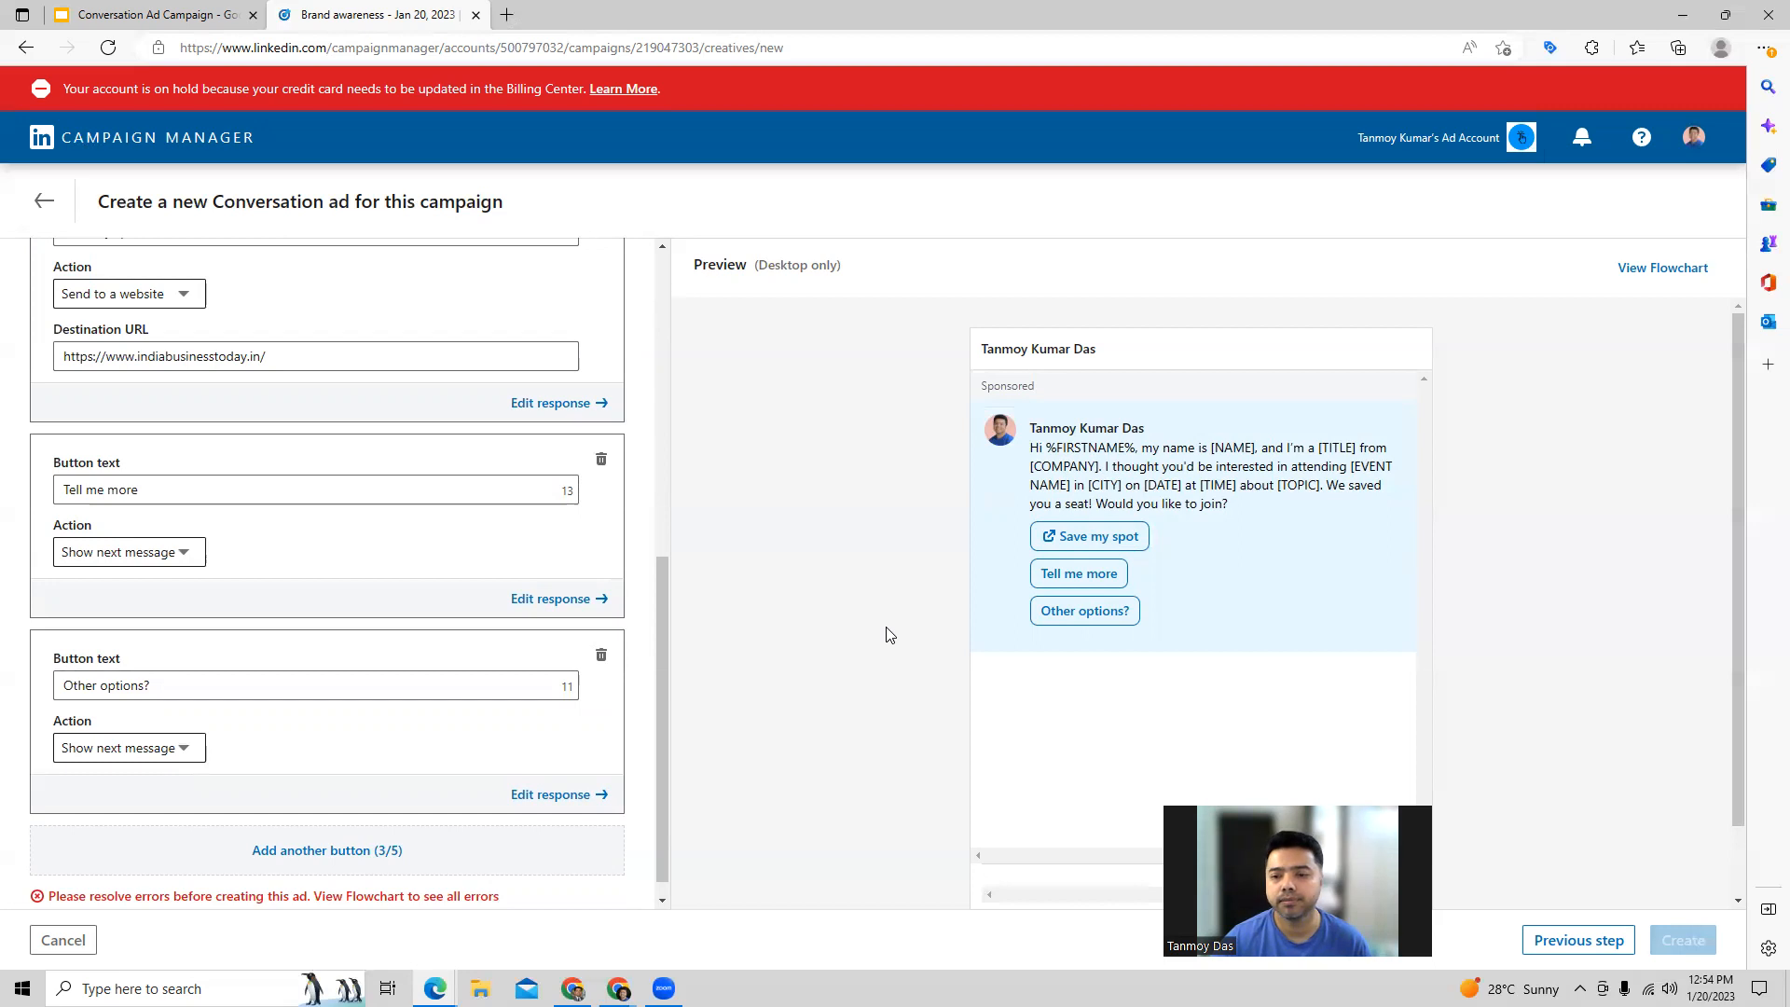
pyautogui.scroll(-1, 889, 635)
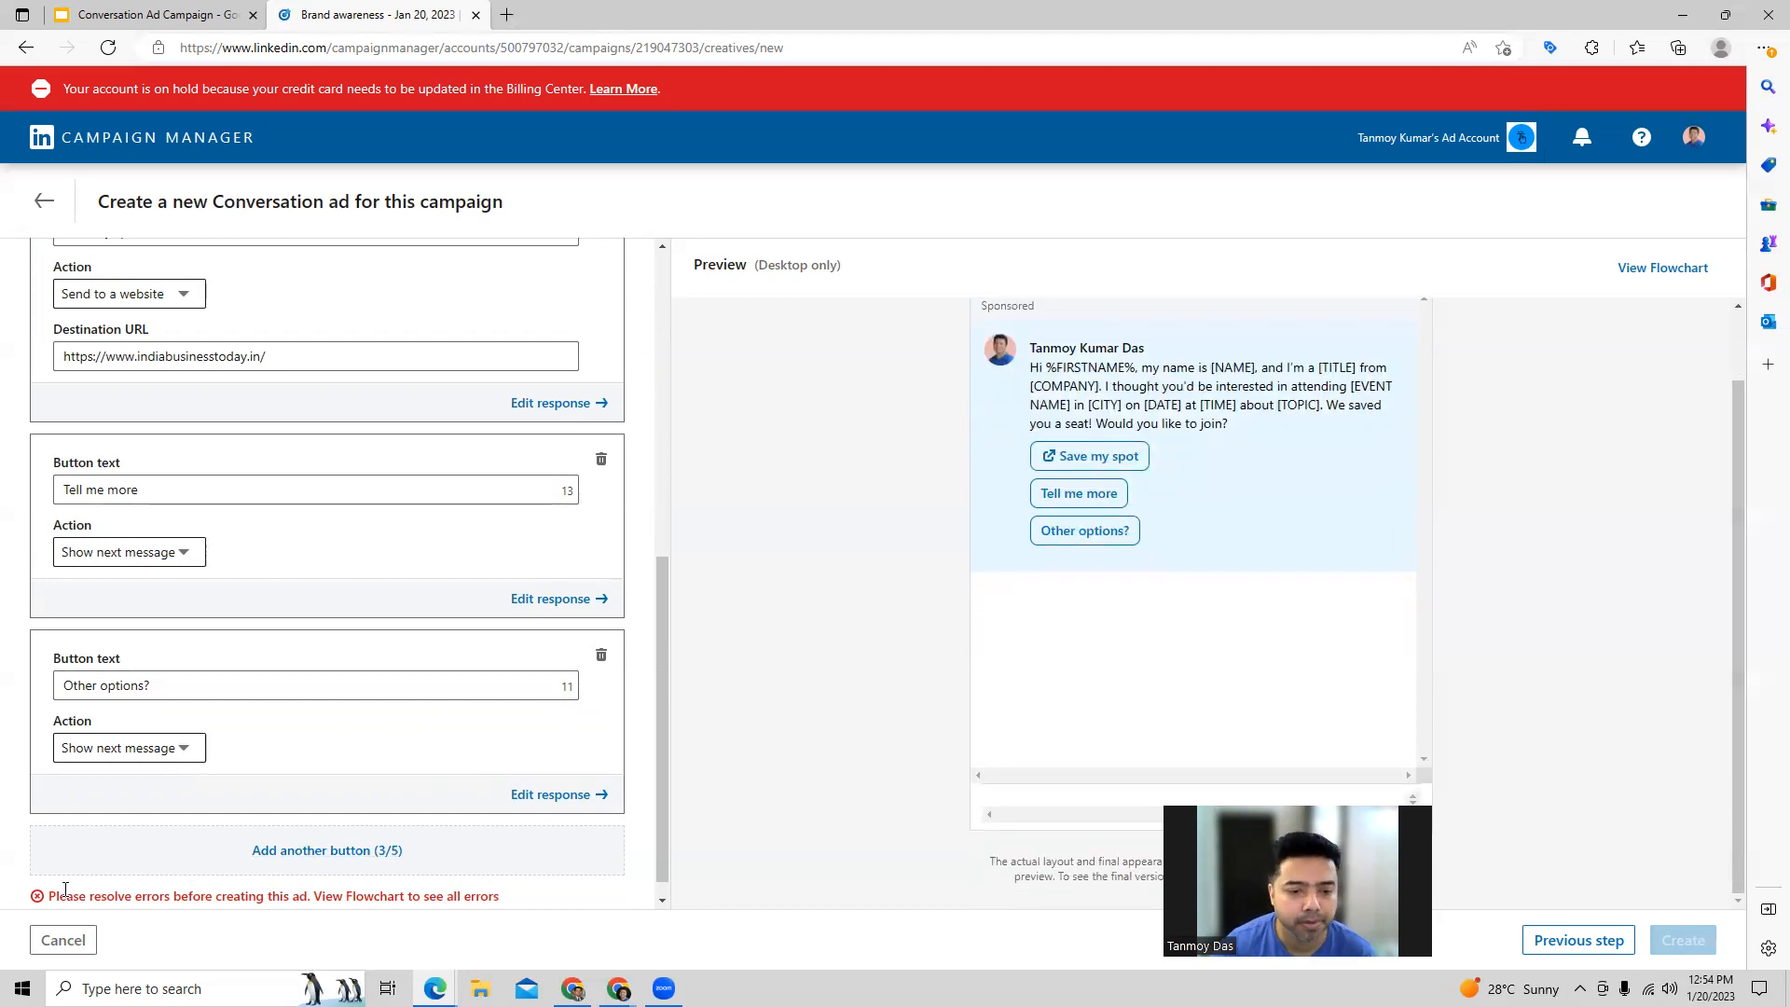
pyautogui.scroll(7, 276, 670)
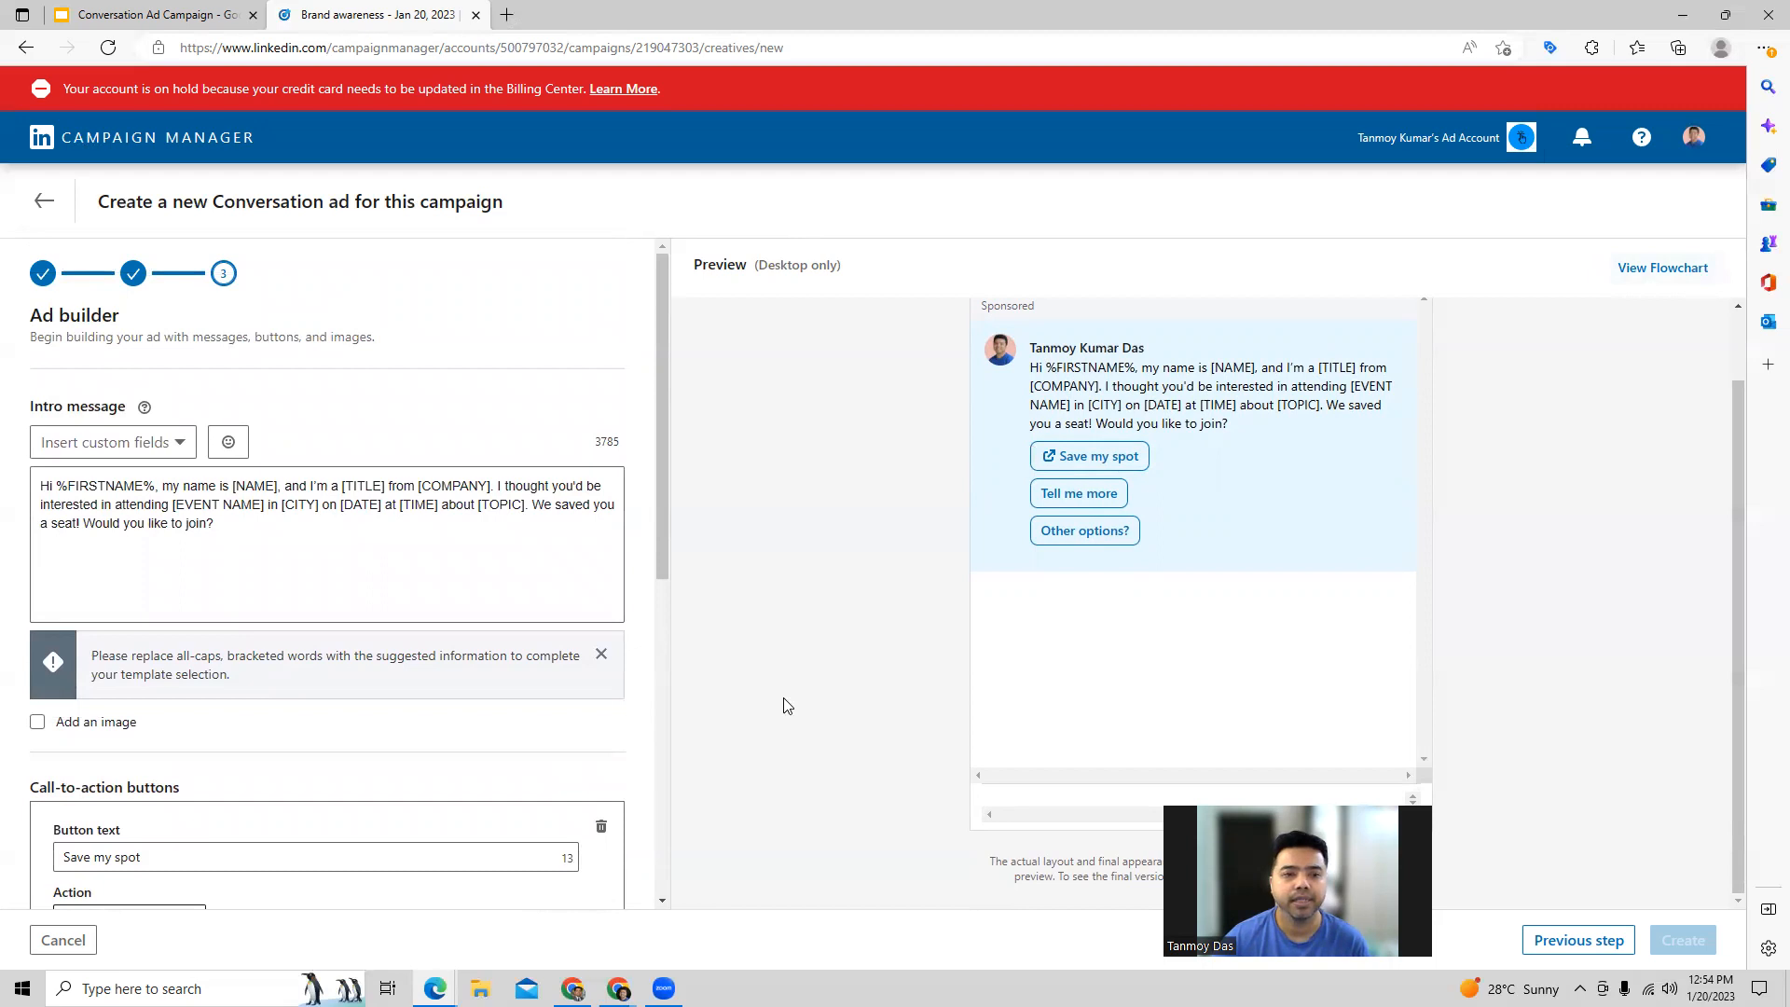
pyautogui.click(47, 202)
pyautogui.click(912, 463)
pyautogui.scroll(-7, 131, 570)
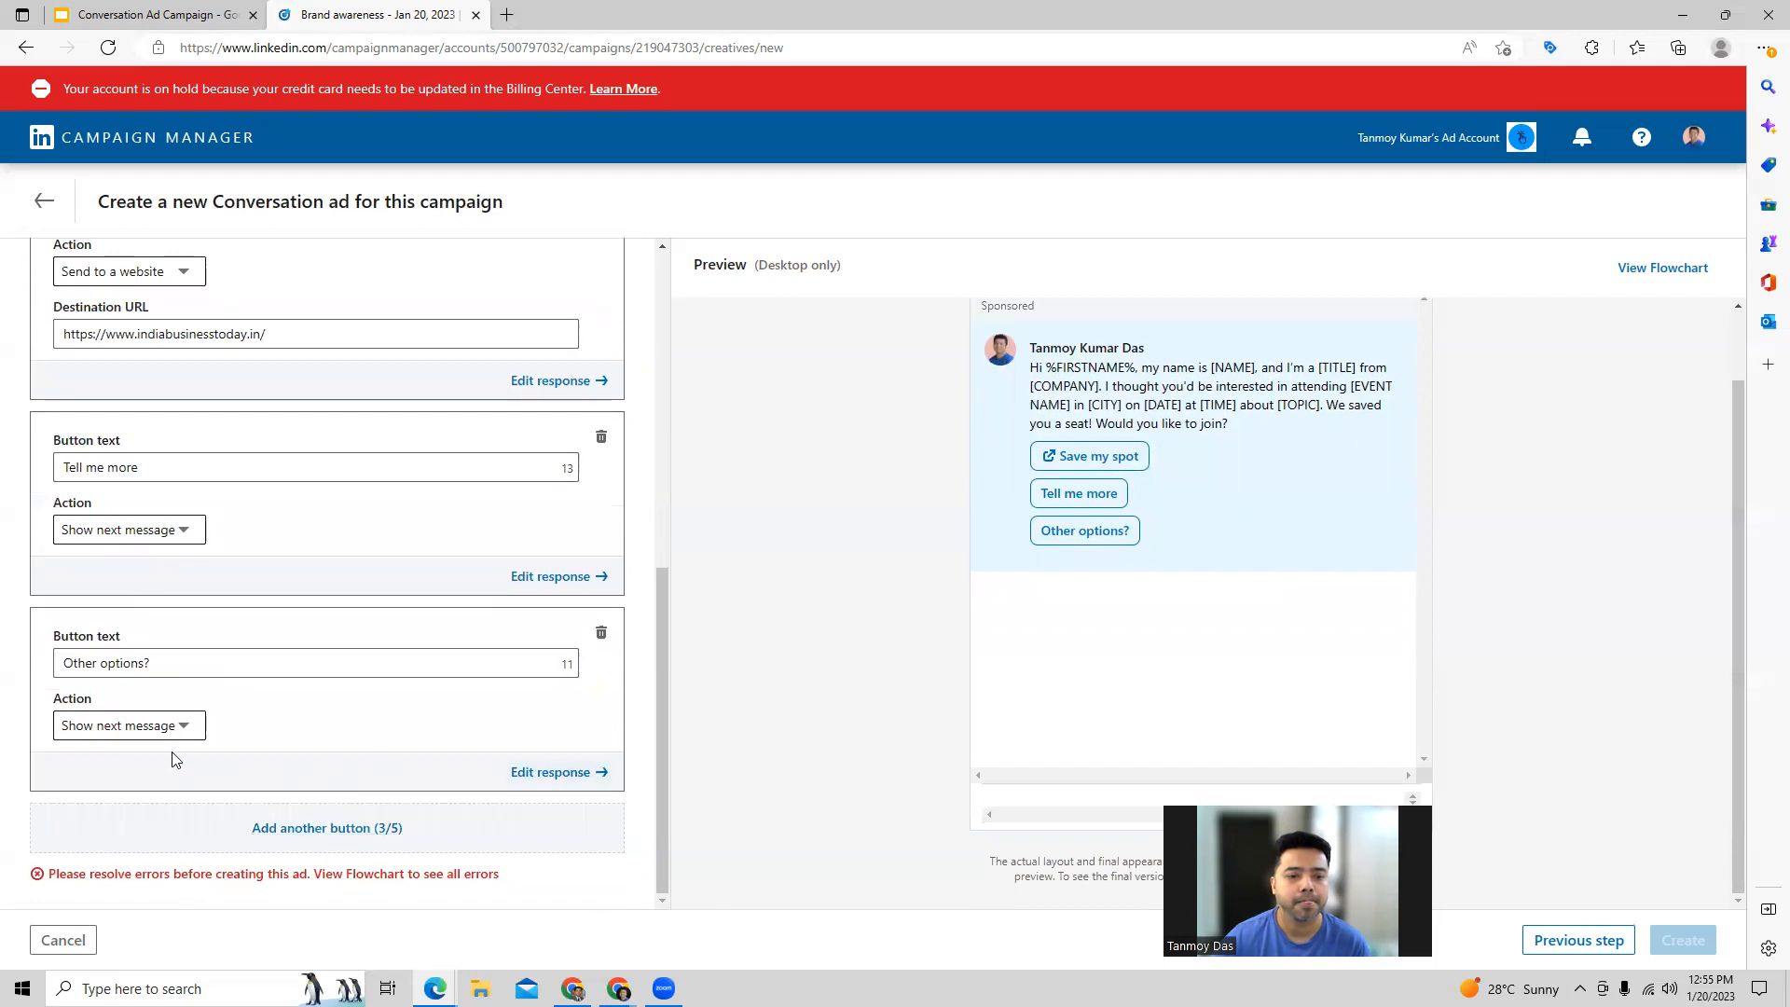
pyautogui.click(557, 772)
pyautogui.click(177, 508)
pyautogui.write('https://www.indiabusinesstoday.in/')
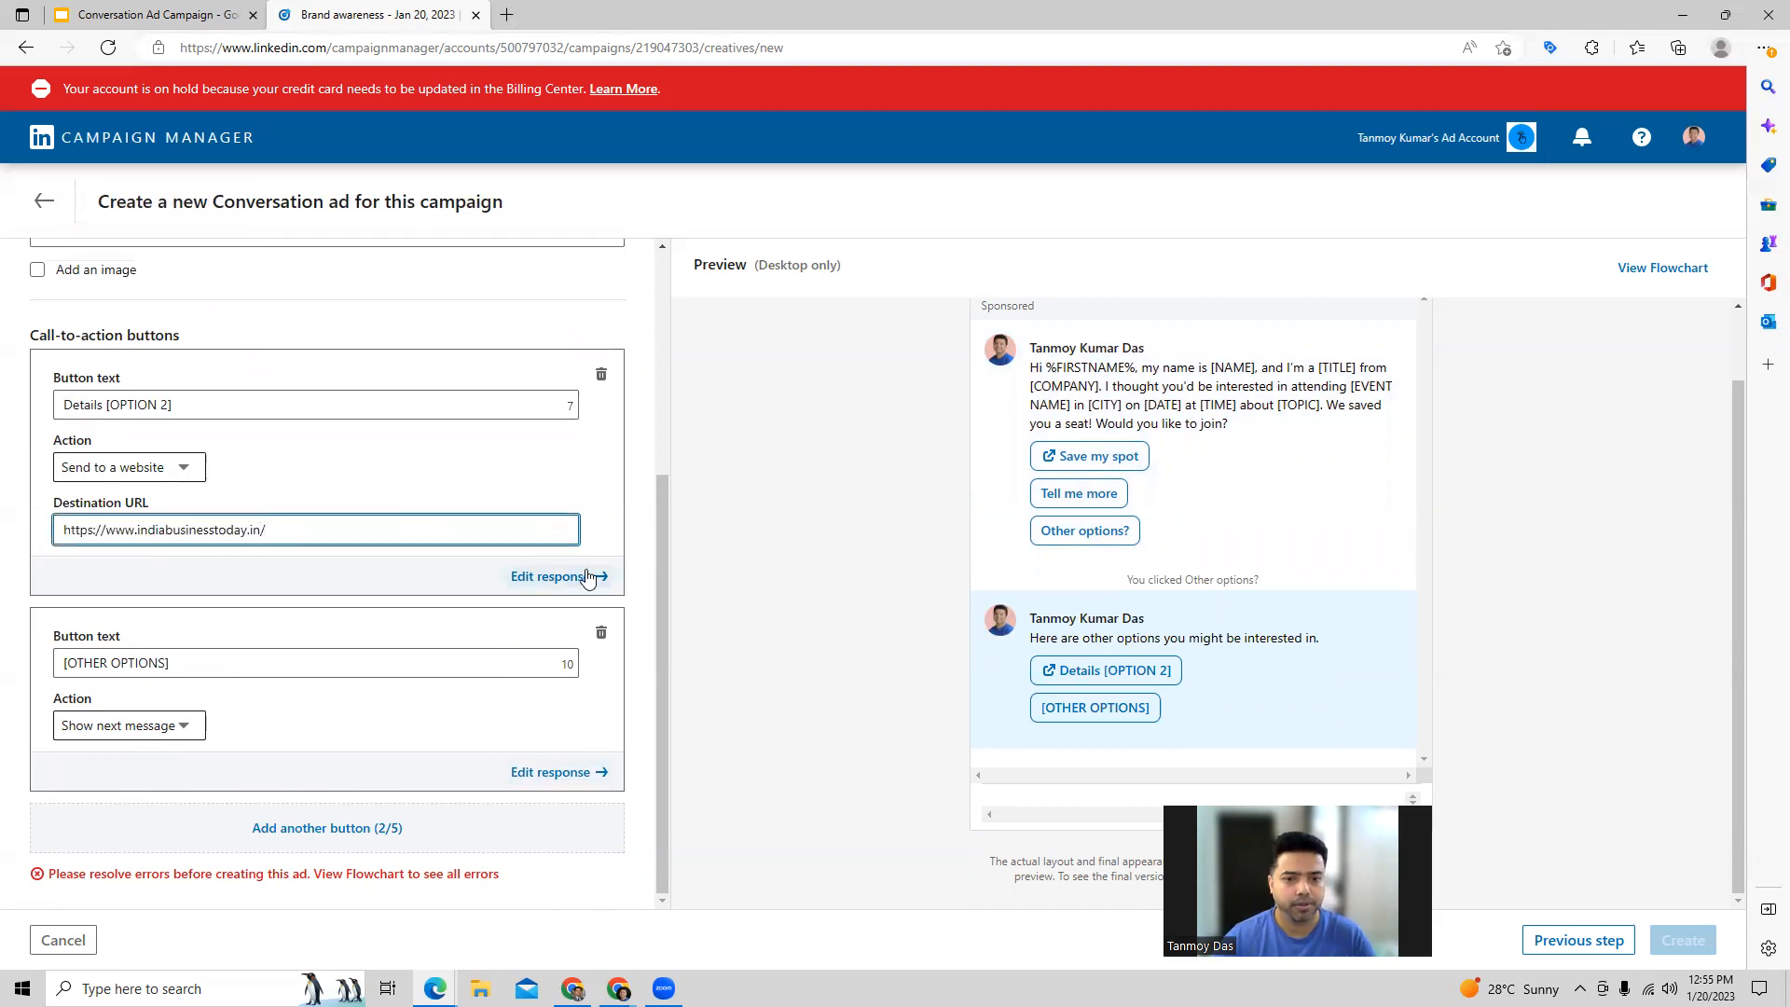
pyautogui.scroll(4, 306, 539)
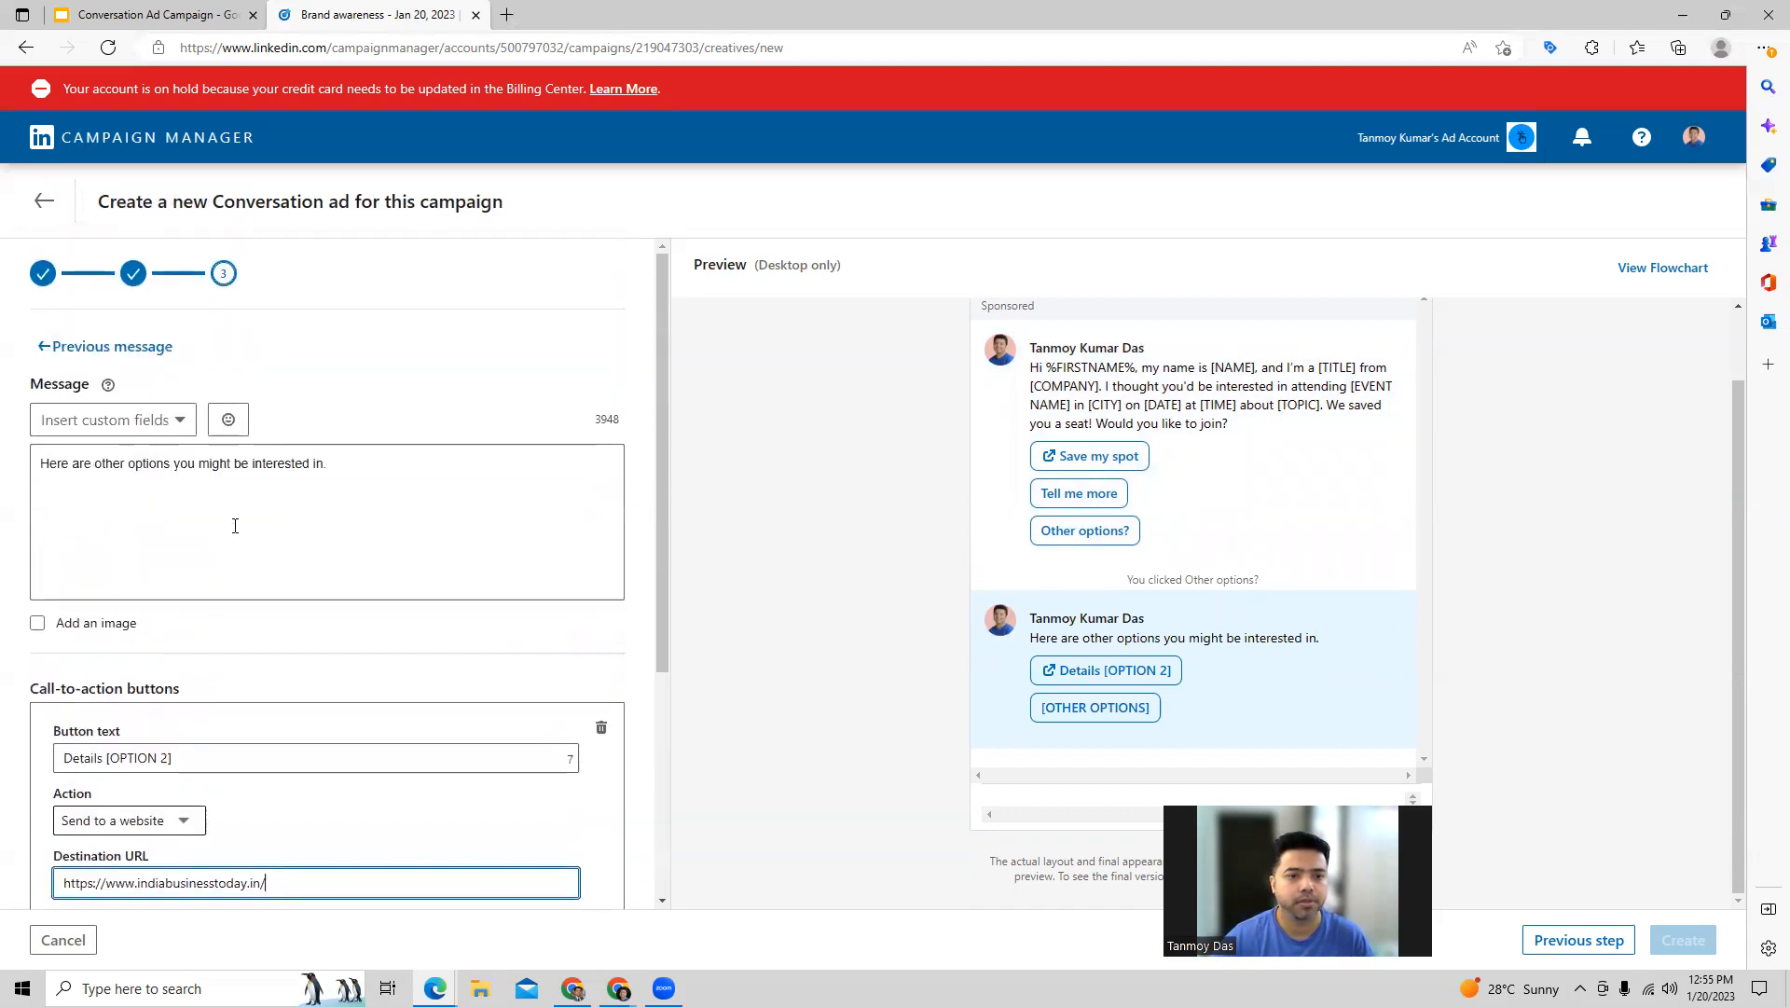
pyautogui.click(98, 359)
# Step: Reopen the Other options? response, inspect the follow-up message behind [OTHER OPTIONS], and go back to the Other options? message
pyautogui.scroll(-6, 413, 719)
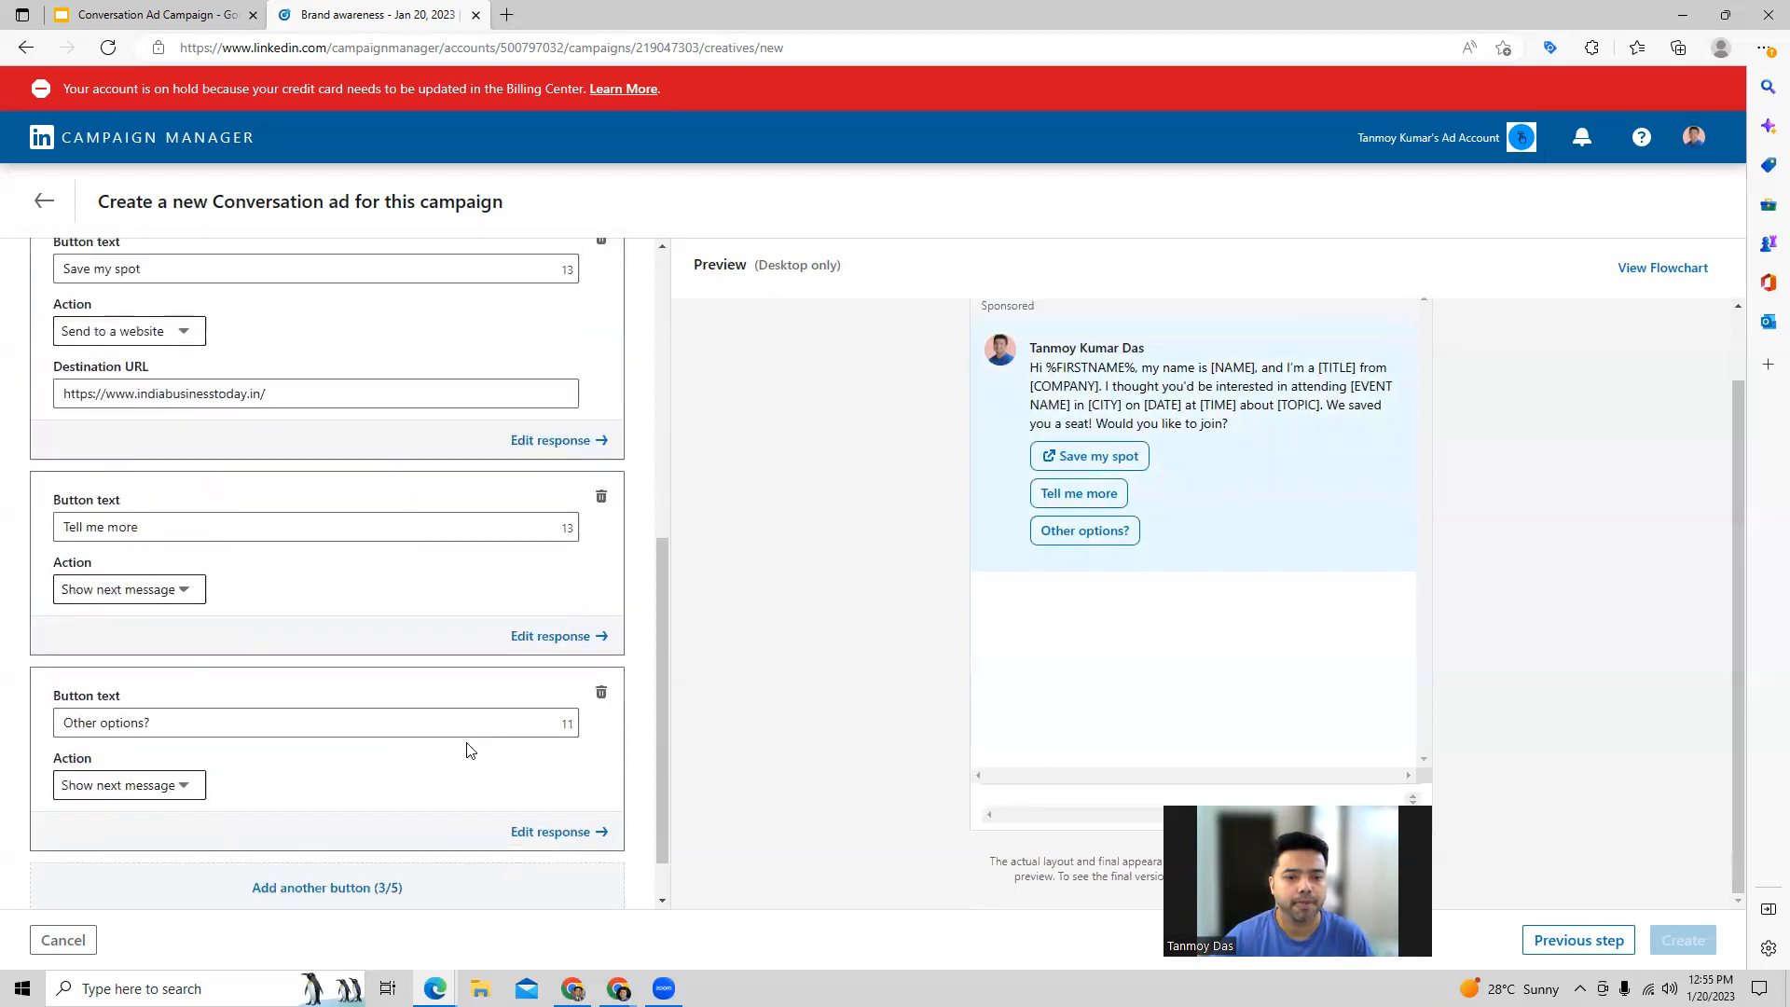
pyautogui.click(560, 816)
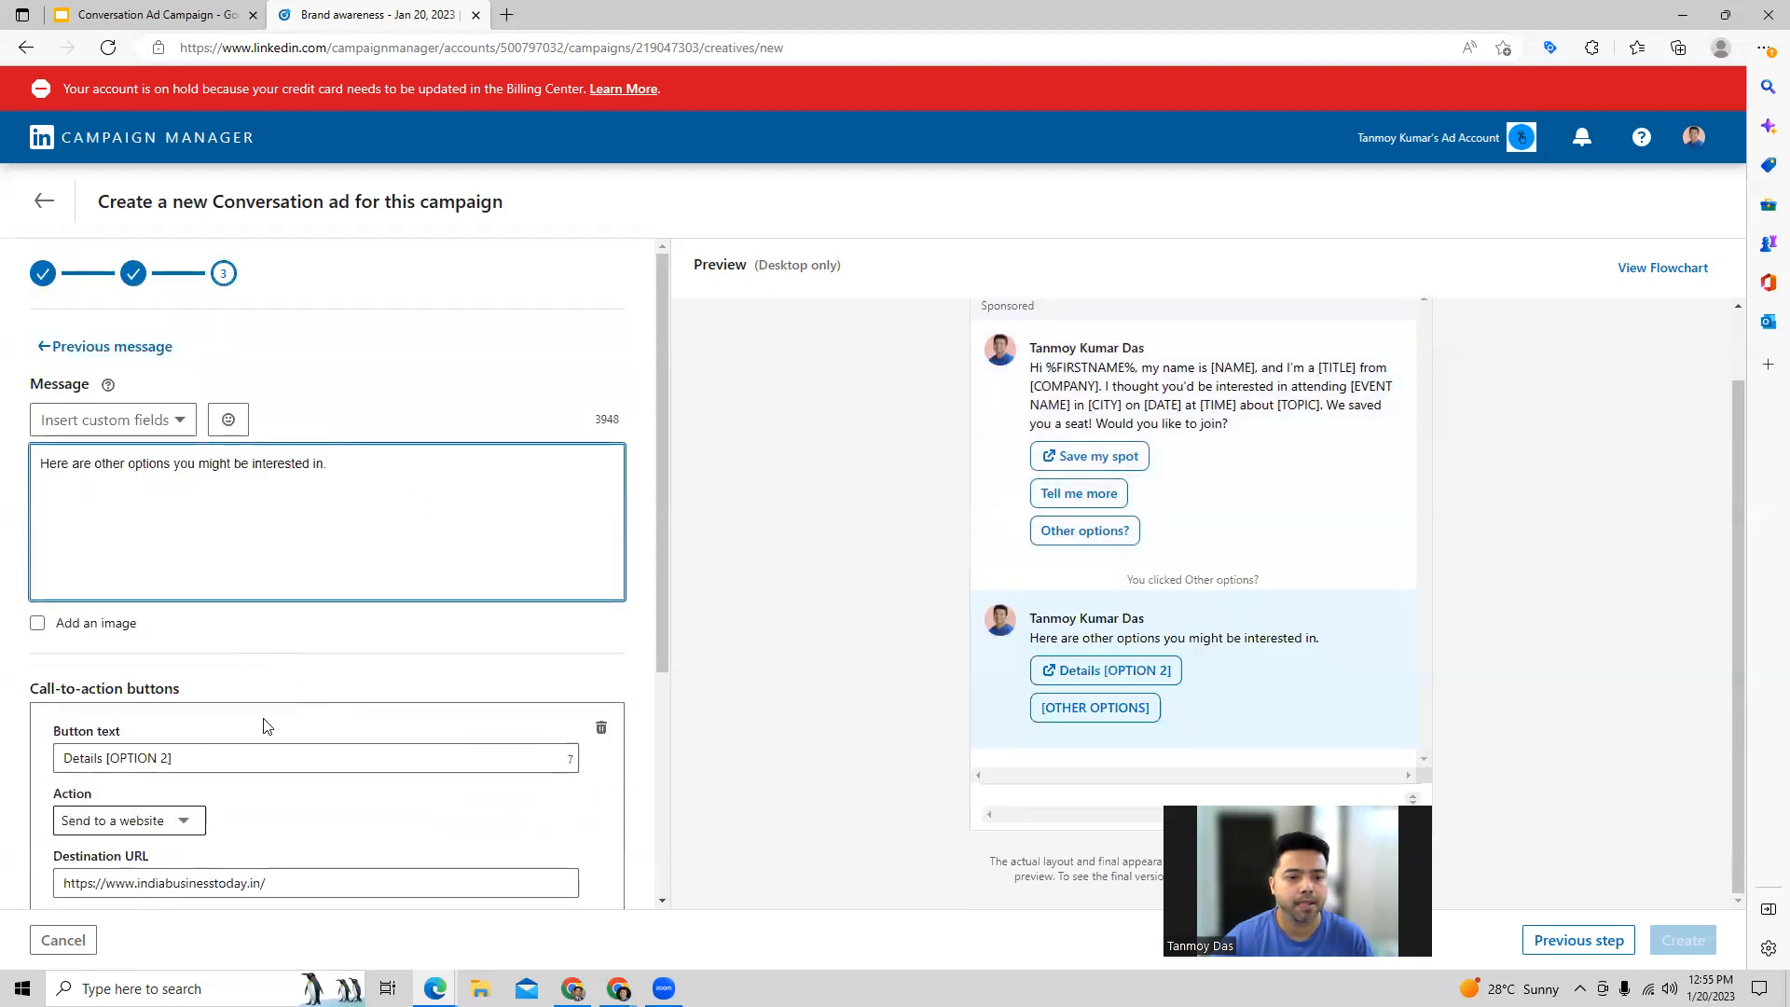
pyautogui.scroll(-3, 264, 724)
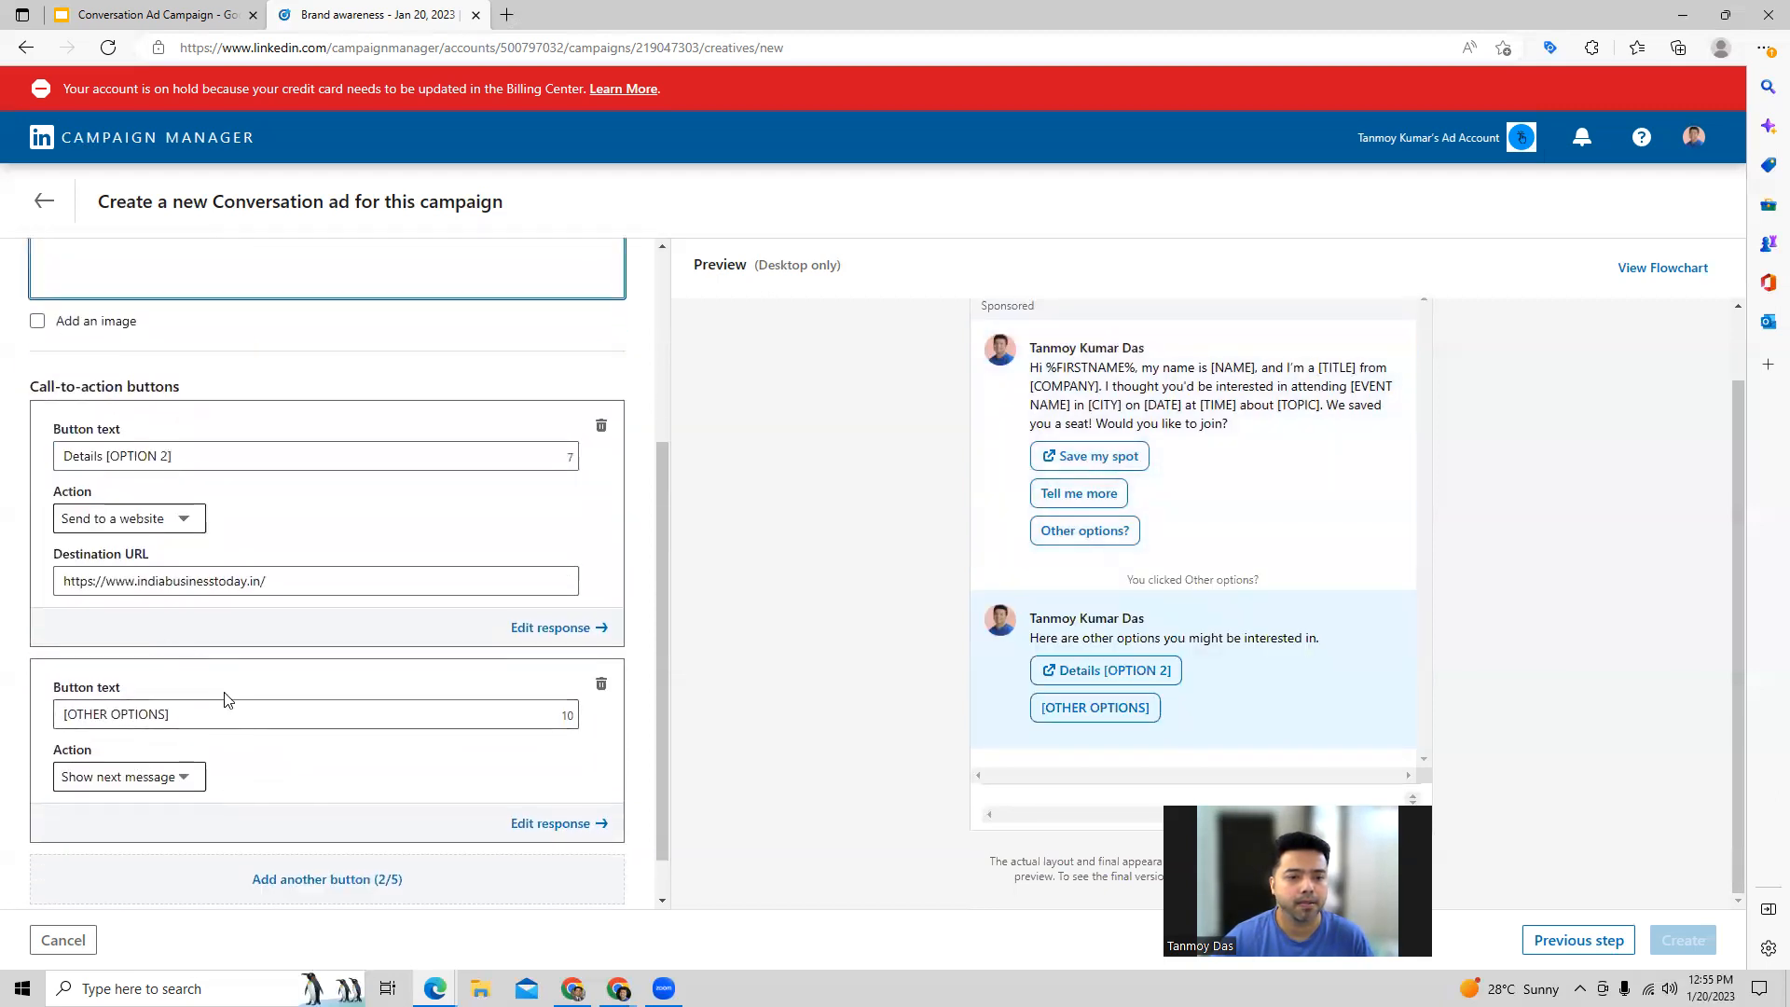
pyautogui.click(578, 824)
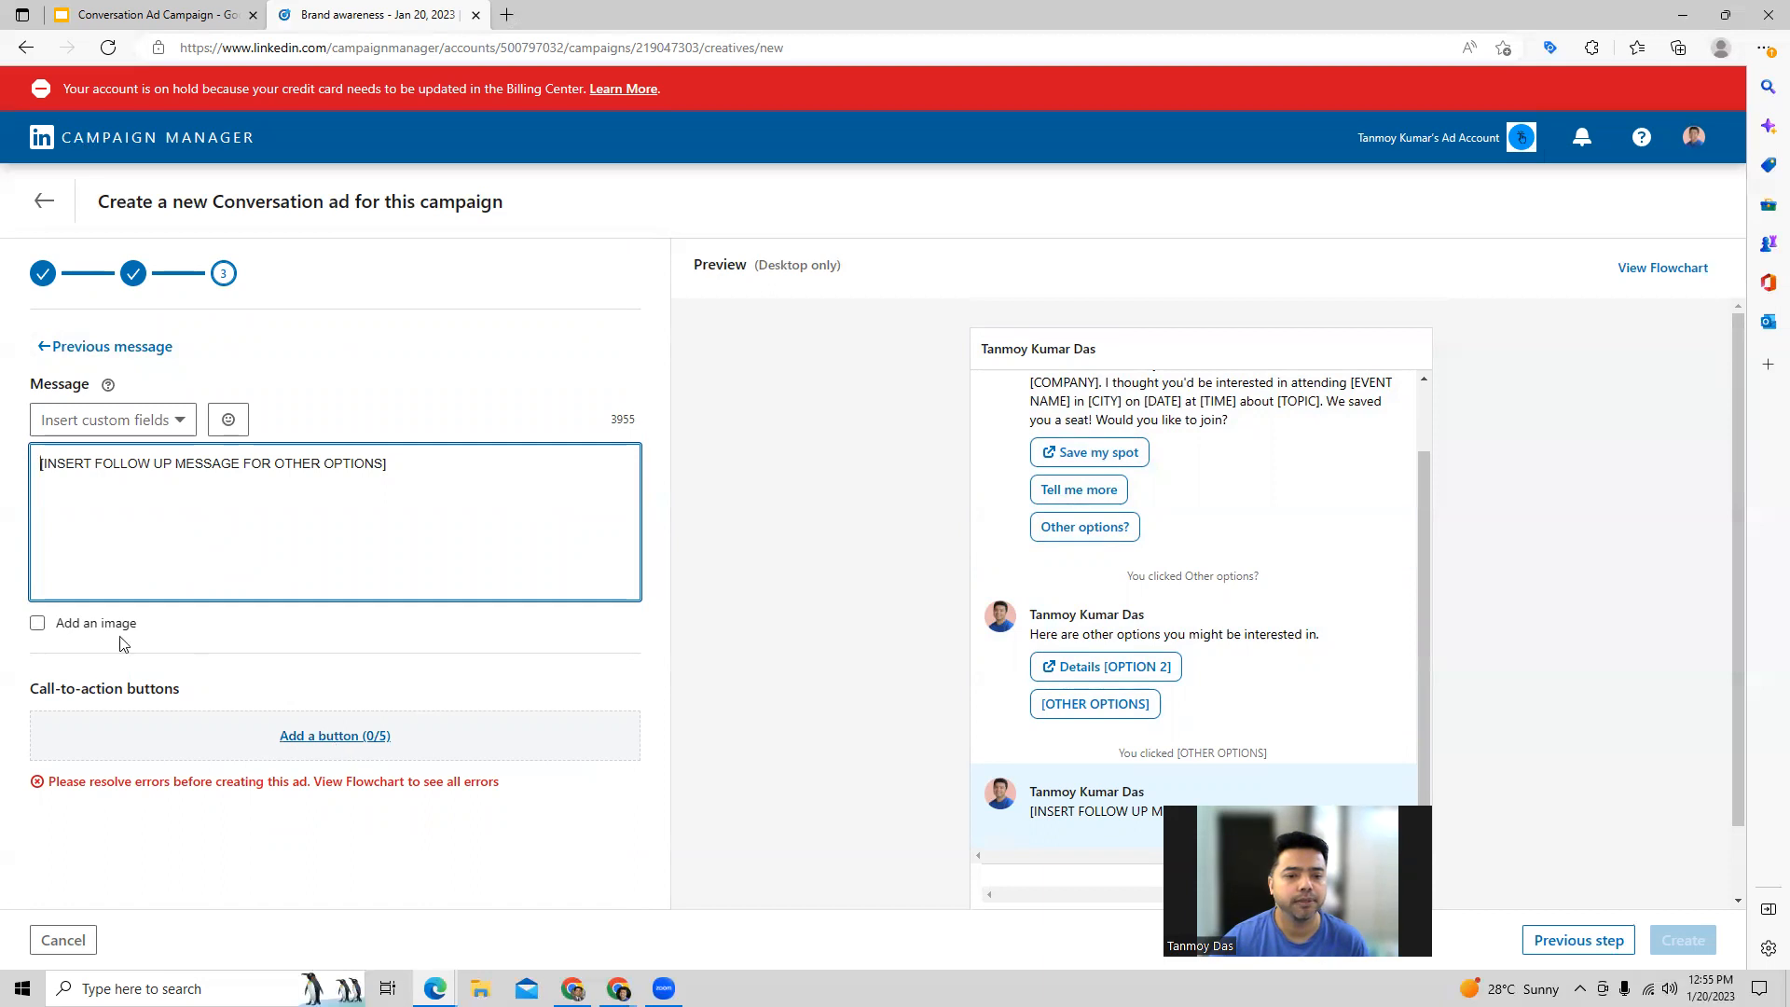
pyautogui.click(44, 201)
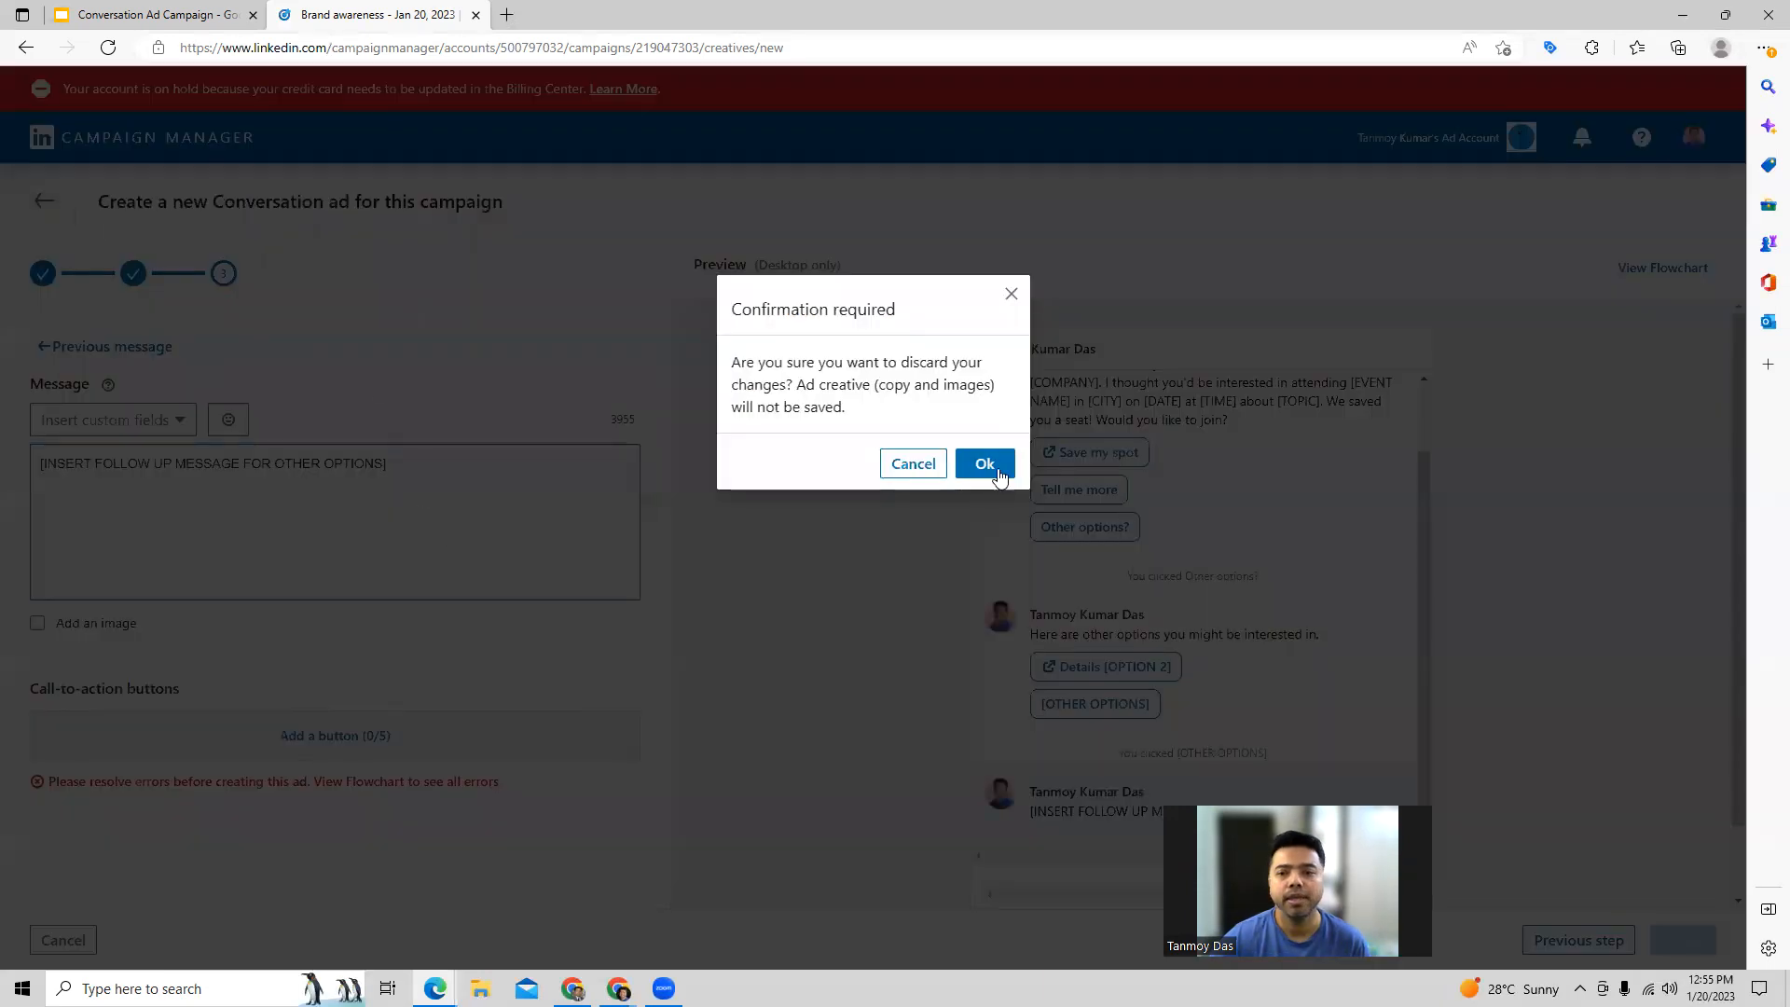
pyautogui.click(893, 463)
pyautogui.click(92, 353)
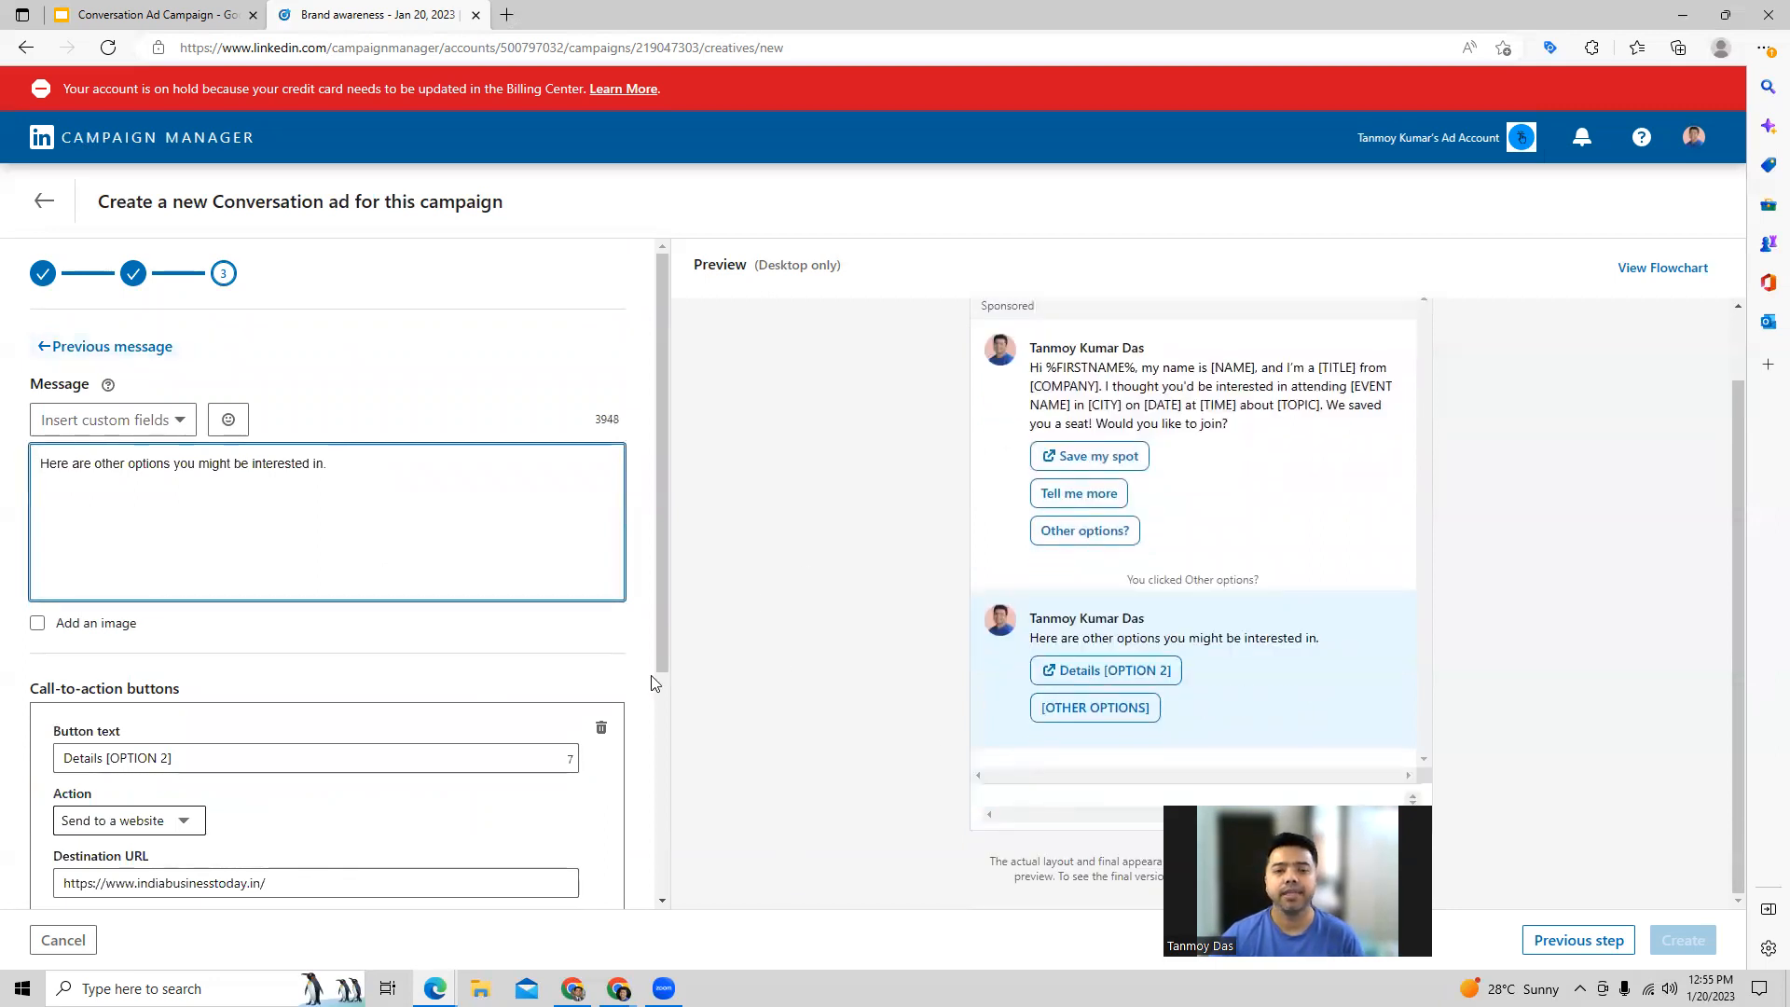
# Step: Check the Other options? buttons and examine the conversation flowchart for branches with unresolved errors
pyautogui.scroll(-4, 652, 683)
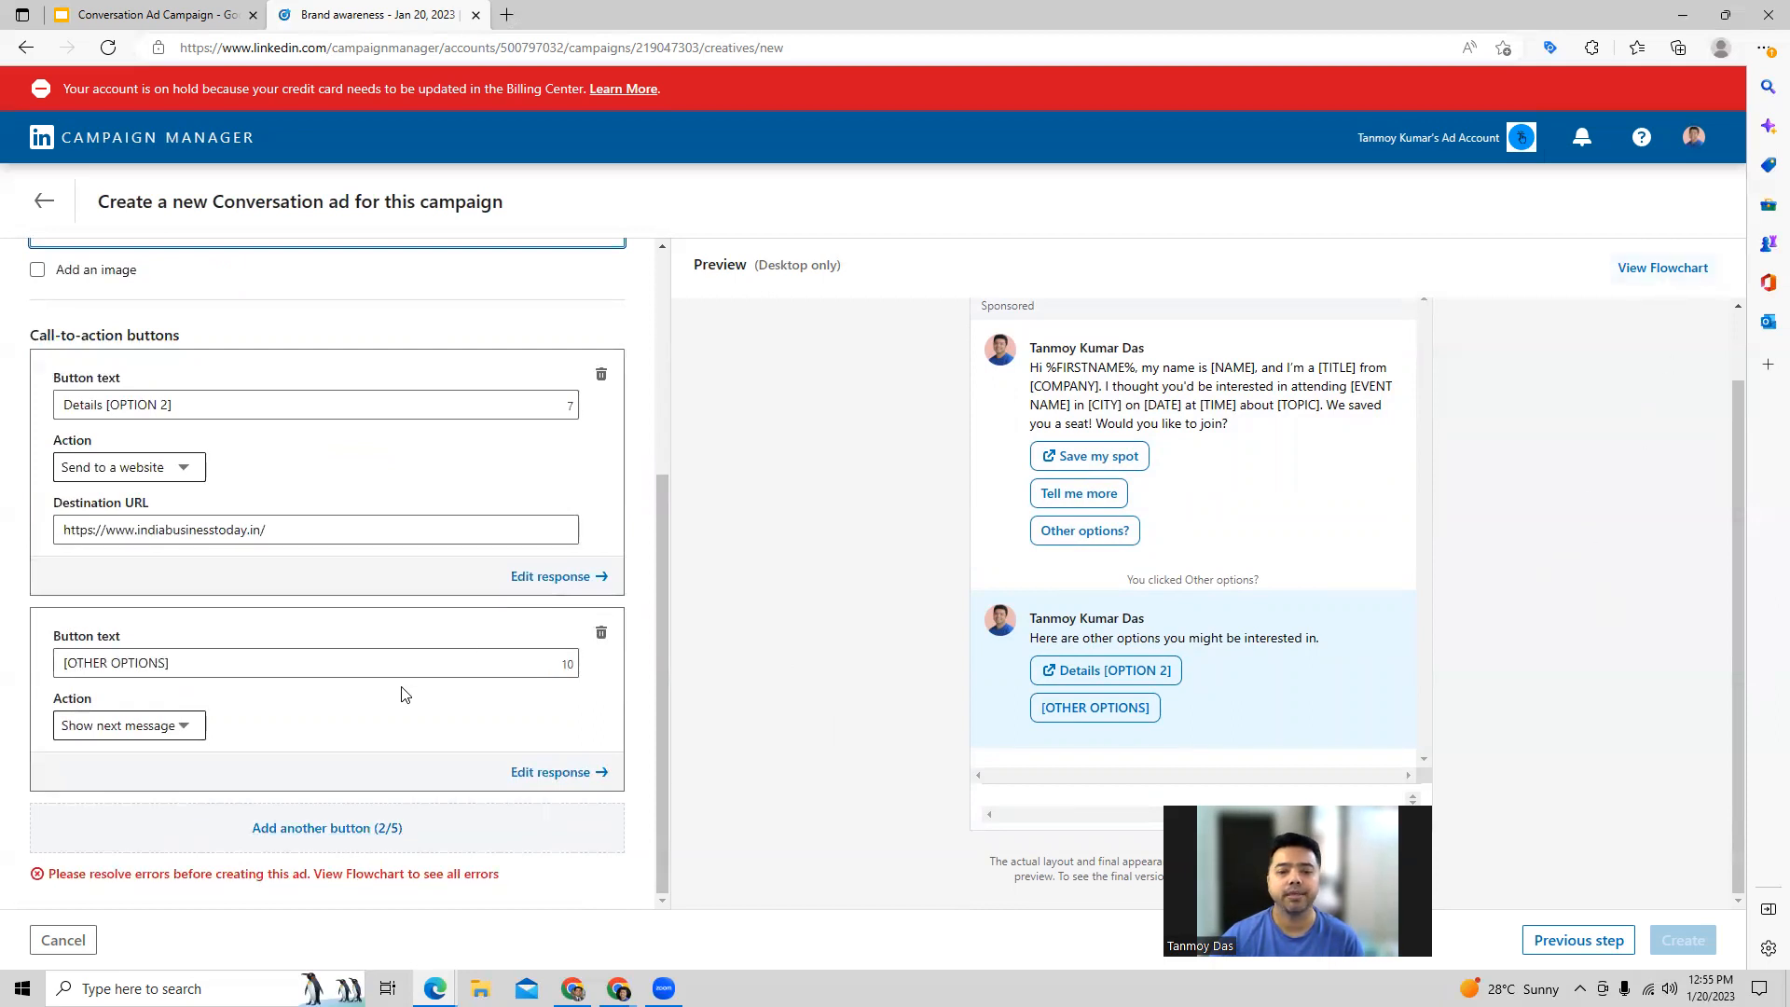
pyautogui.scroll(2, 403, 694)
pyautogui.click(1660, 269)
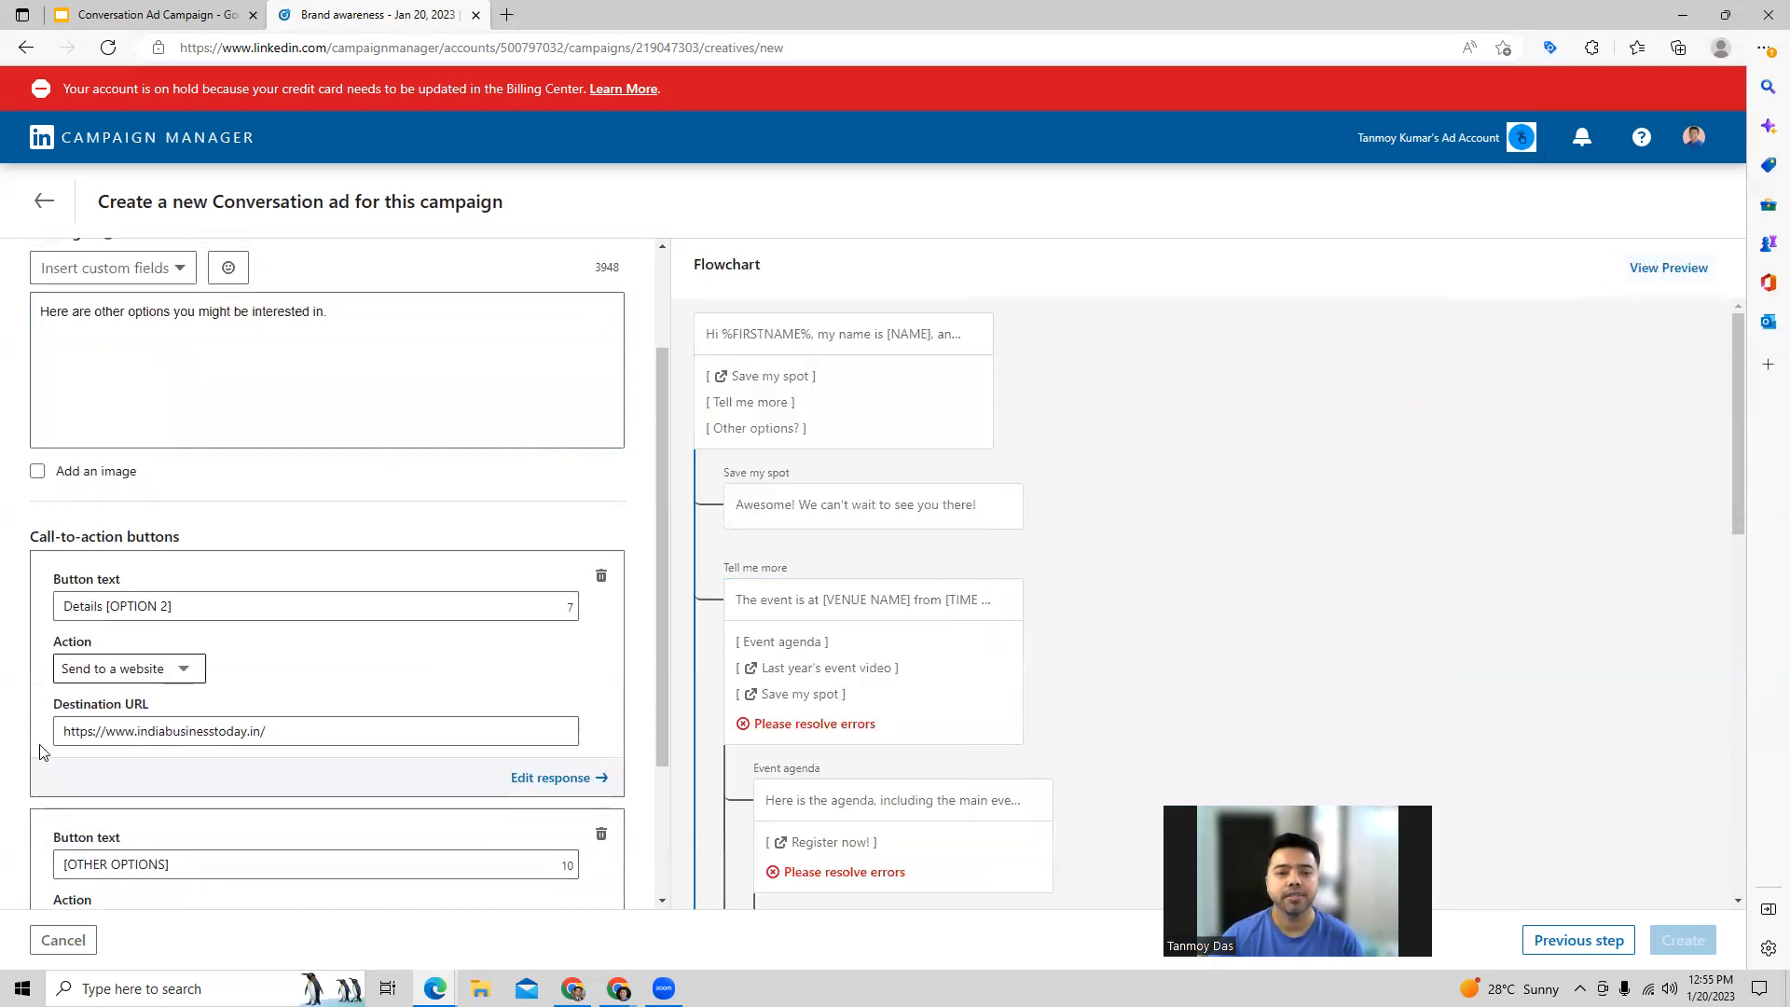
pyautogui.scroll(2, 228, 668)
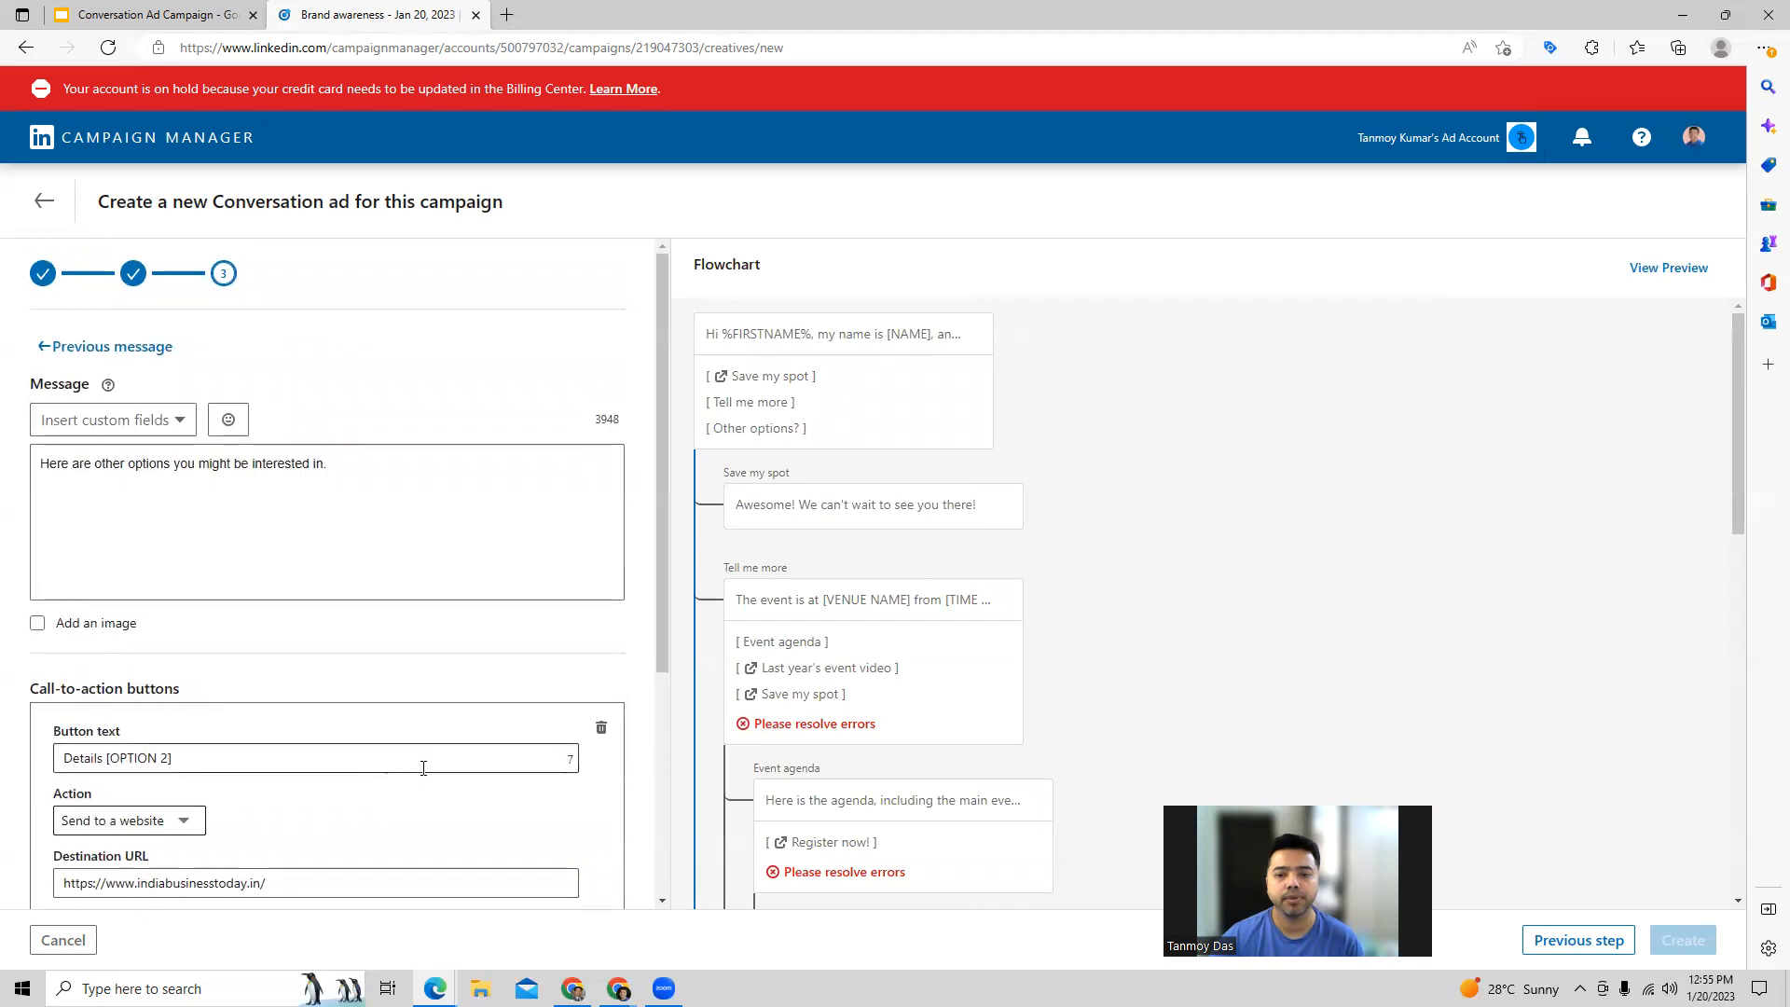
pyautogui.scroll(-5, 837, 695)
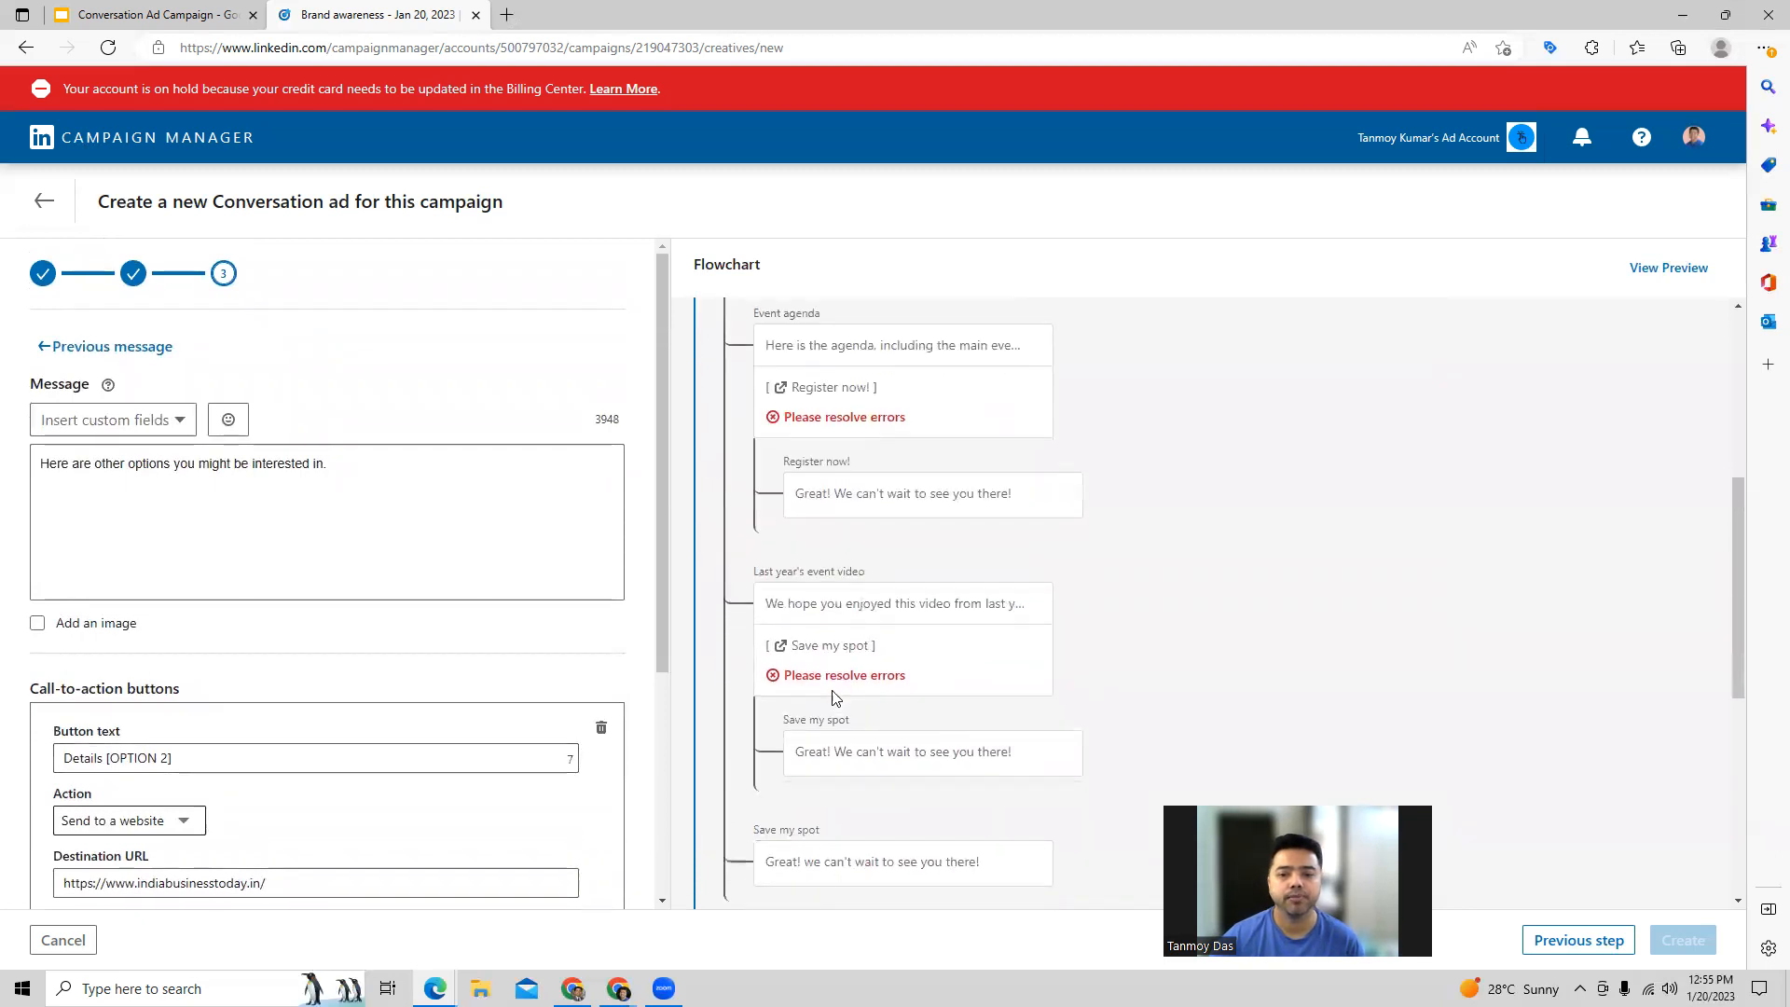
pyautogui.scroll(-4, 834, 695)
pyautogui.scroll(6, 834, 694)
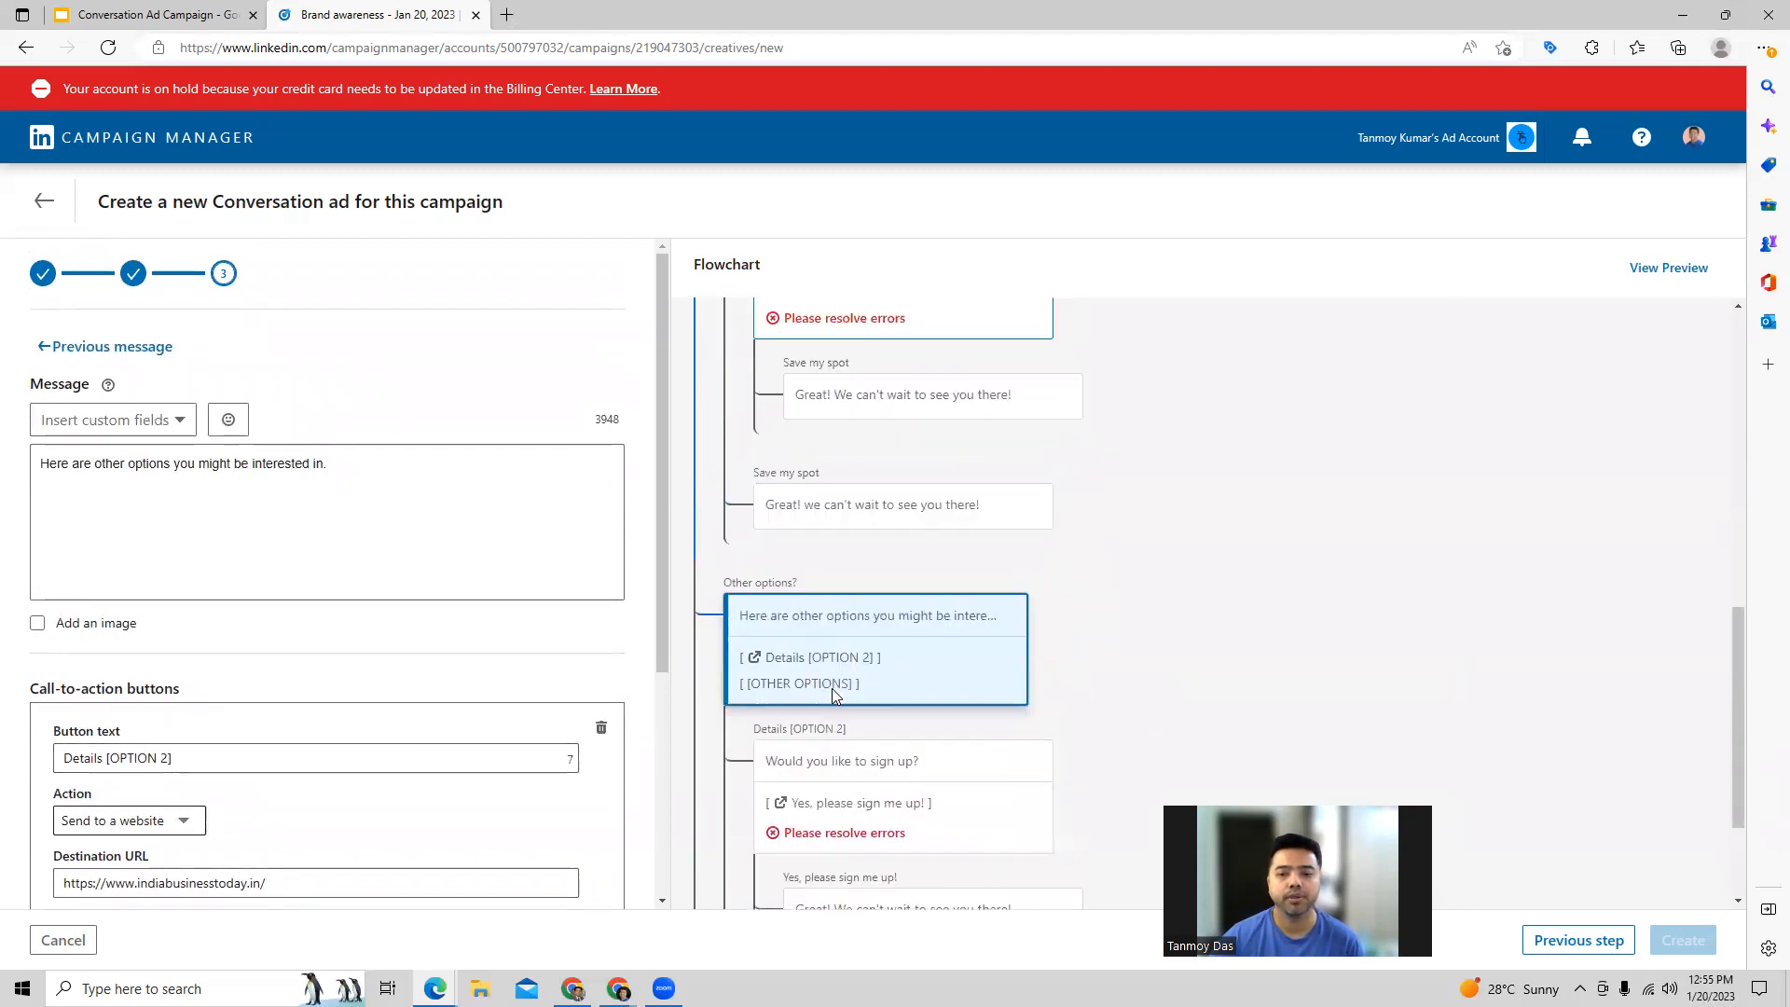
pyautogui.scroll(2, 832, 694)
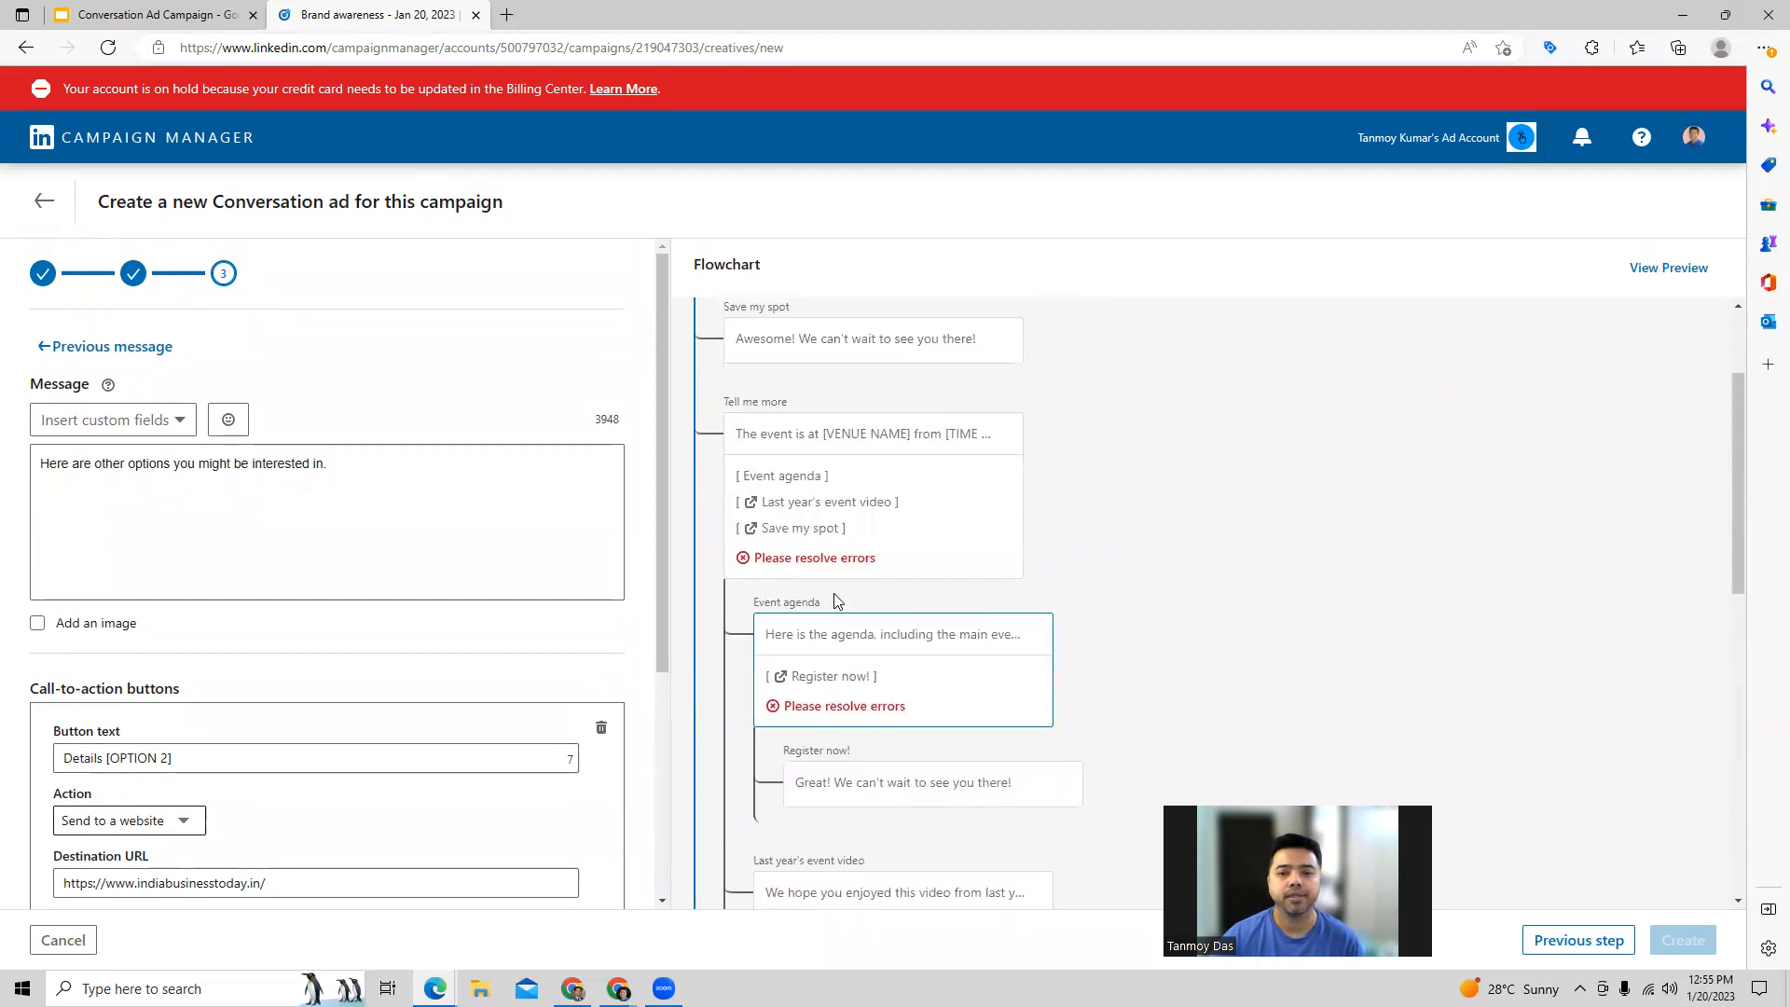
pyautogui.scroll(1, 836, 601)
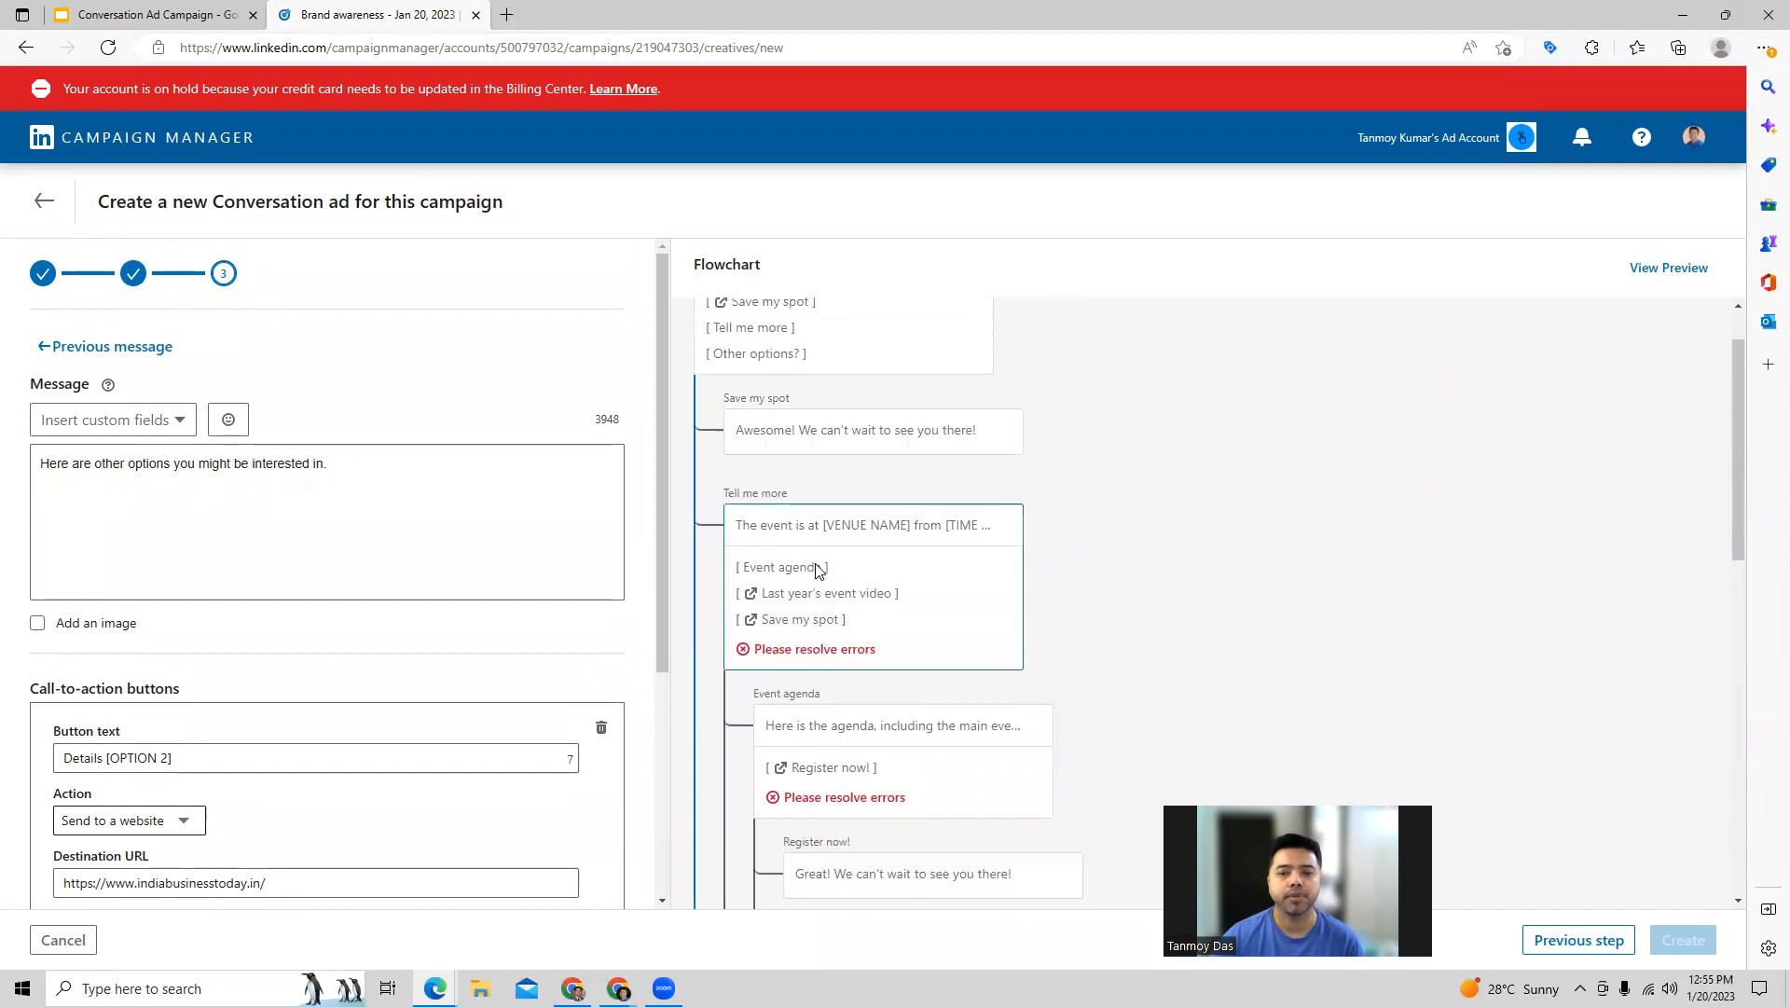
# Step: Return to the intro message, inspect the Save my spot response, and go back to the intro message
pyautogui.click(108, 345)
pyautogui.scroll(-3, 326, 757)
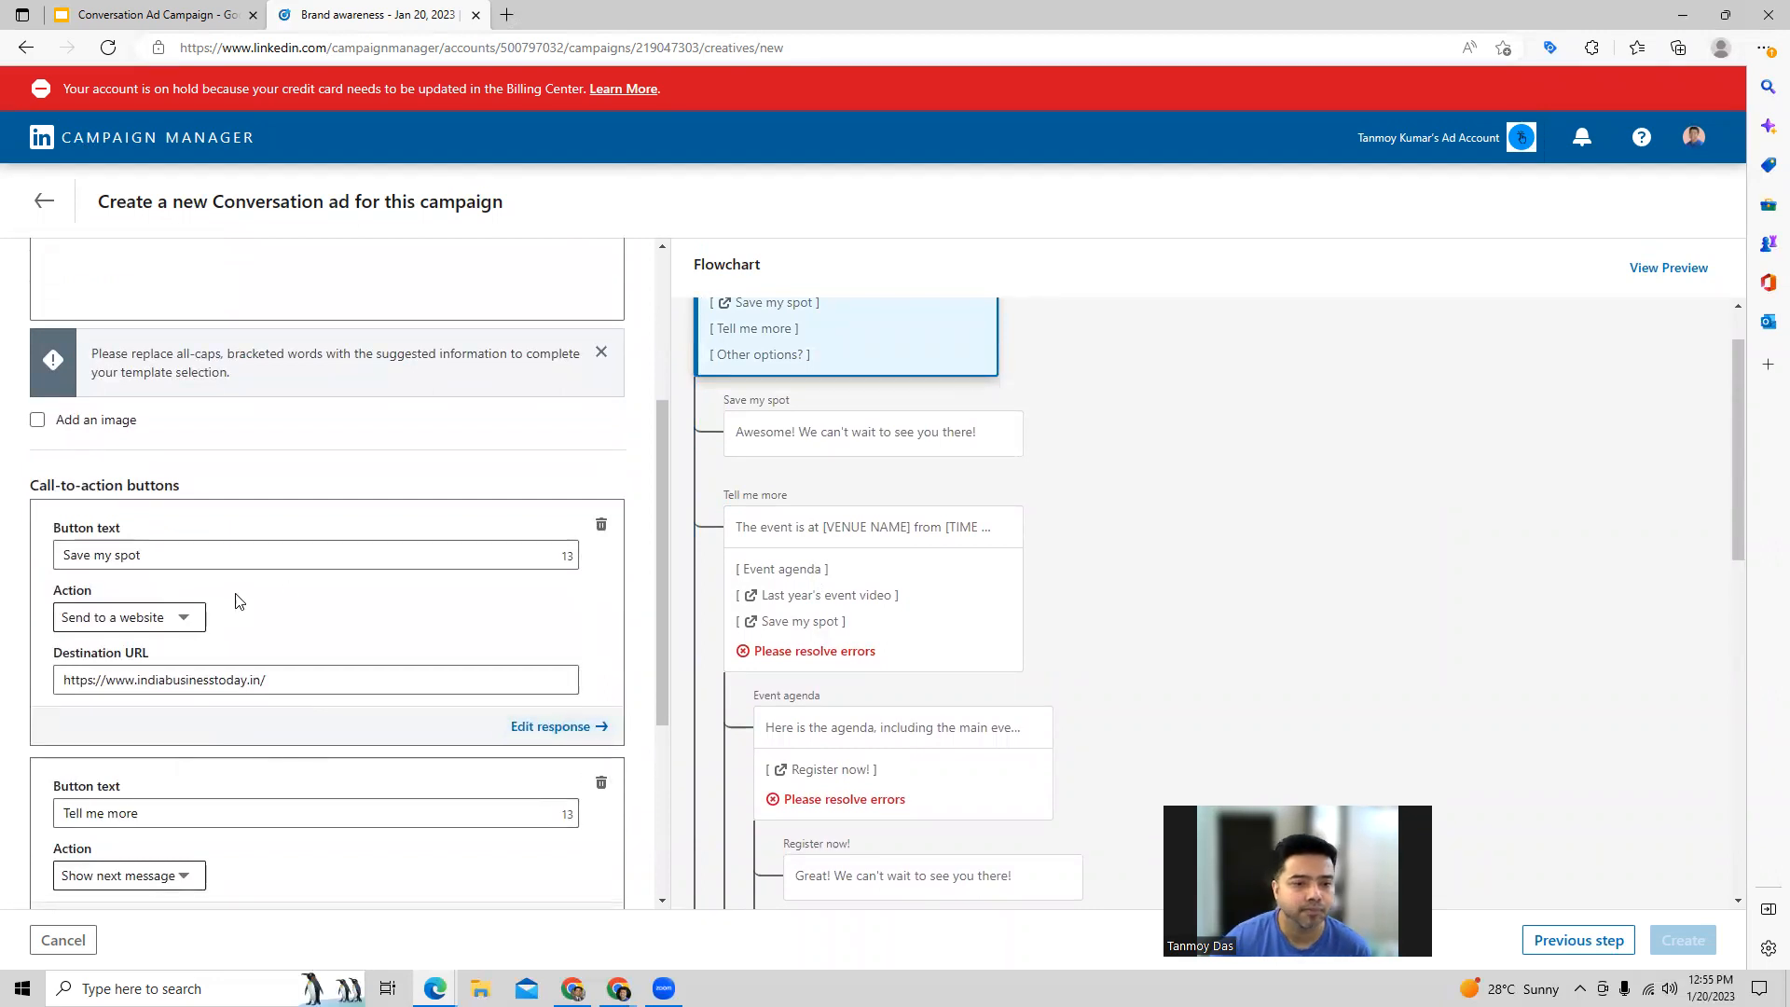
pyautogui.click(564, 727)
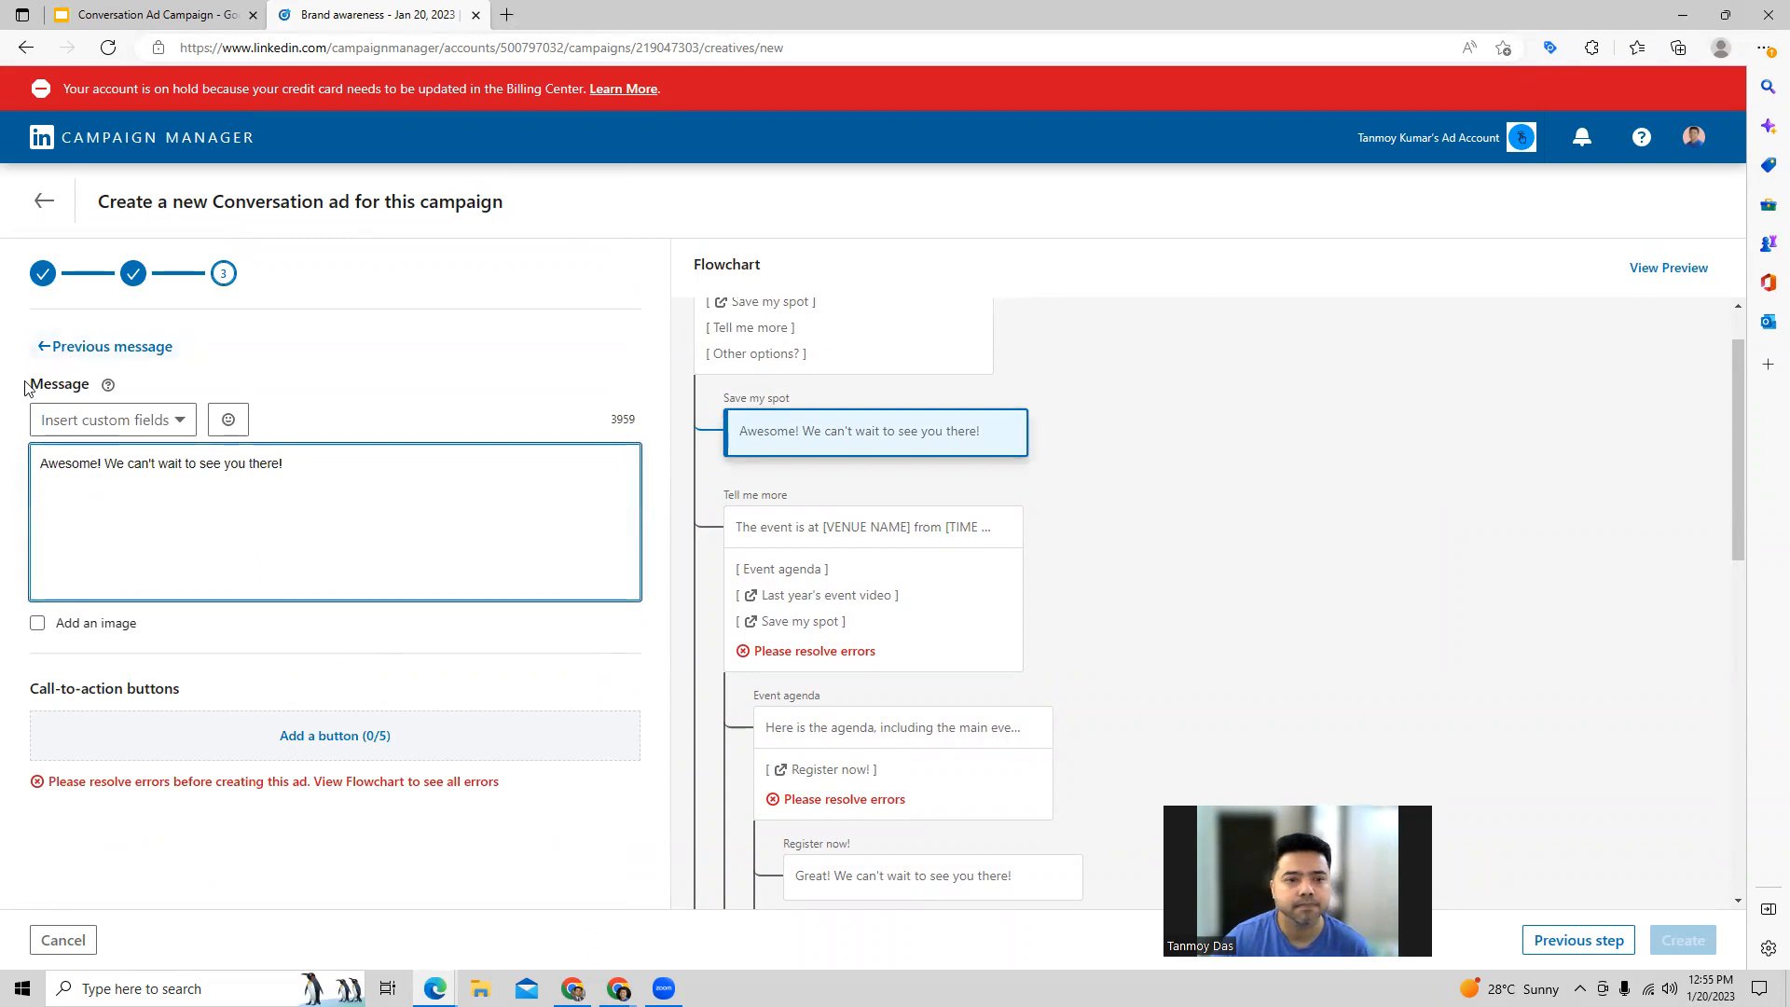
pyautogui.click(52, 346)
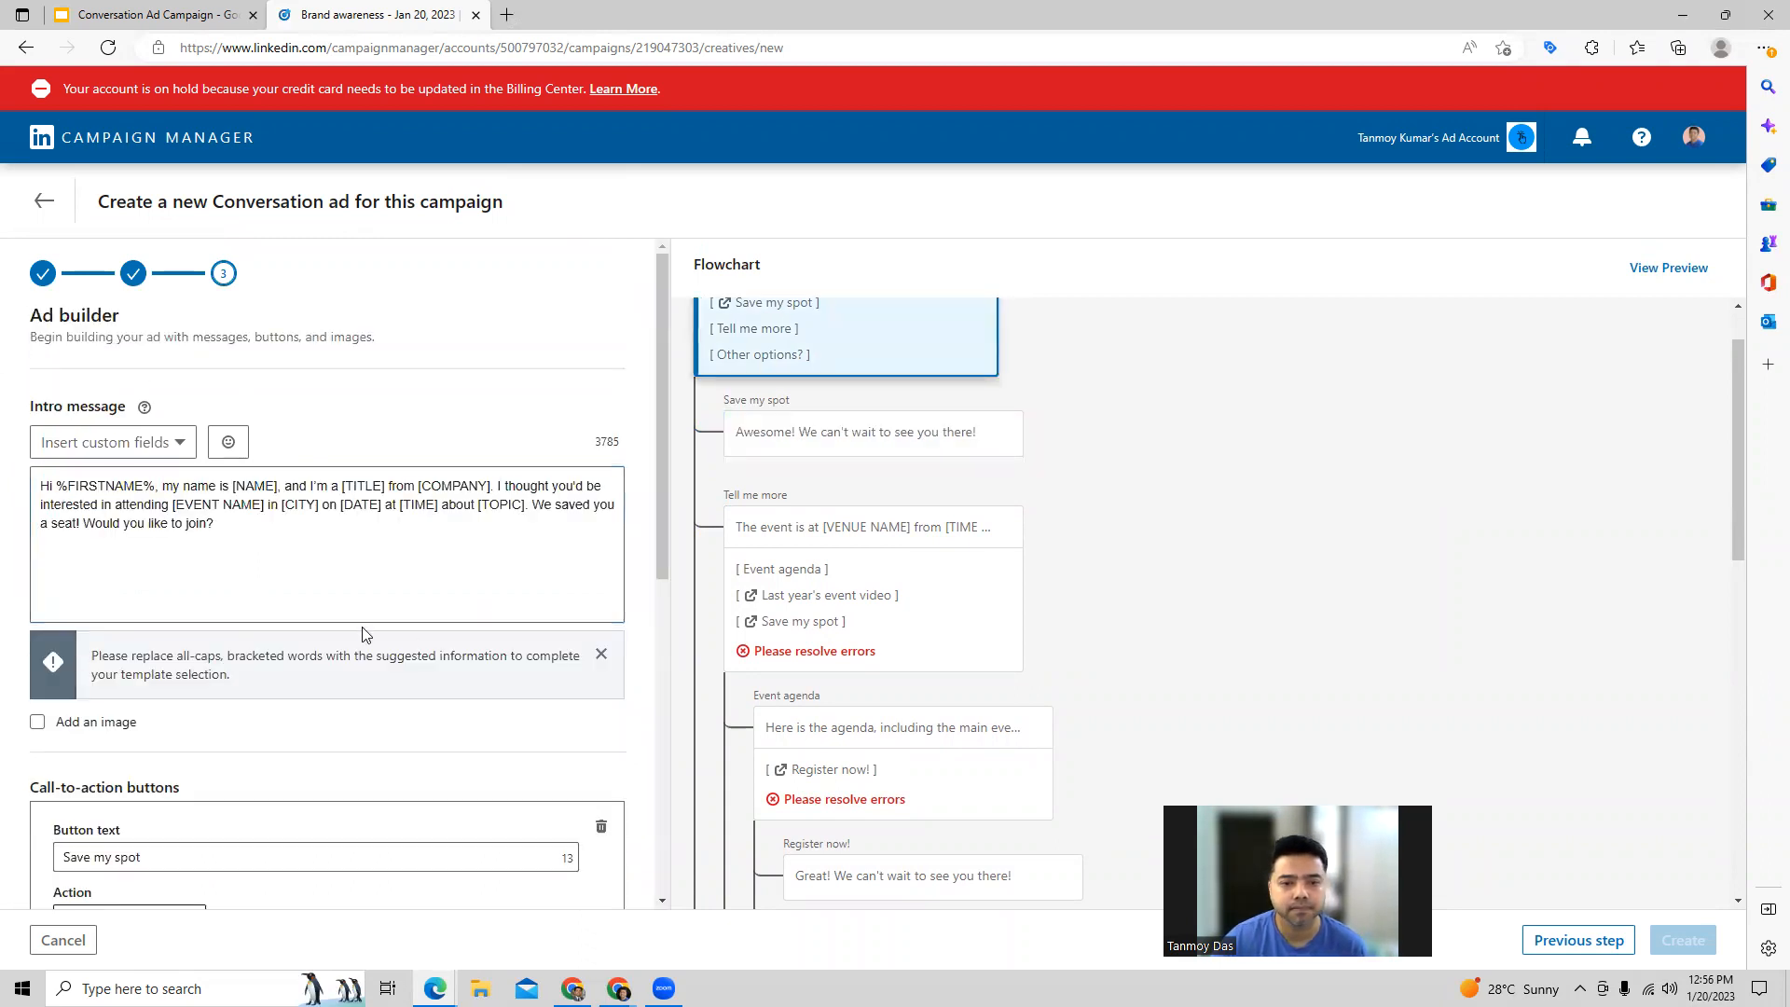
pyautogui.scroll(-5, 362, 633)
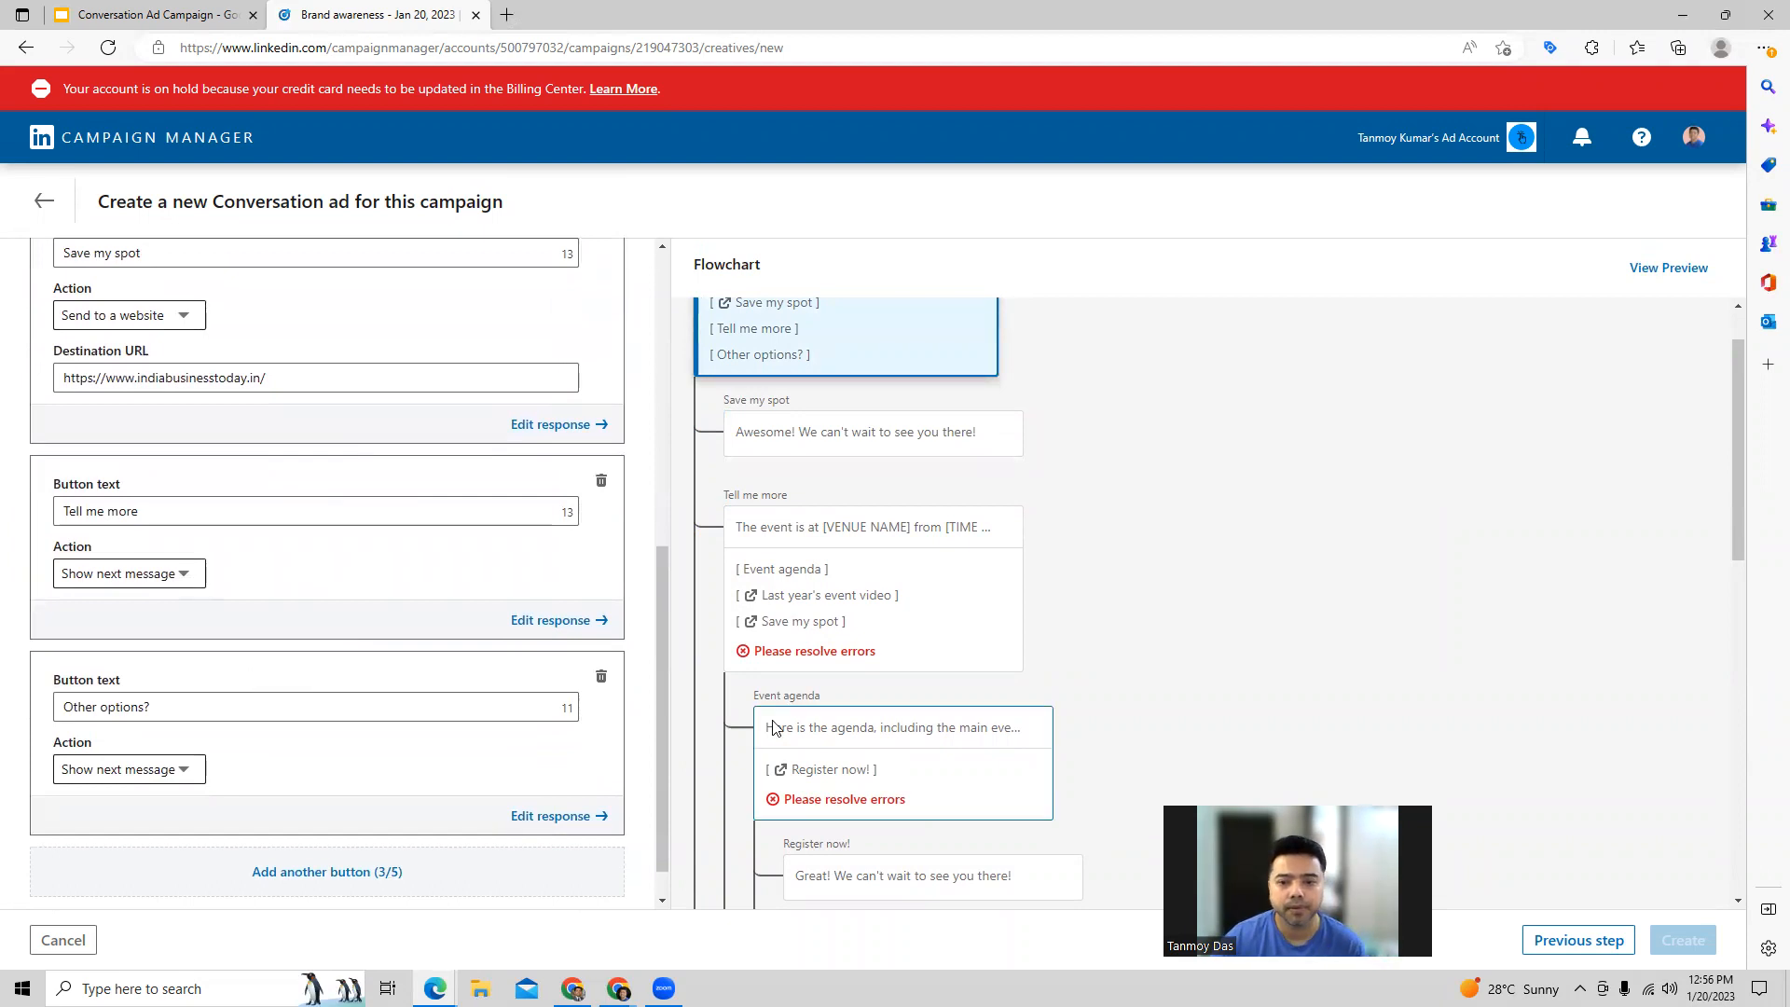
pyautogui.click(866, 620)
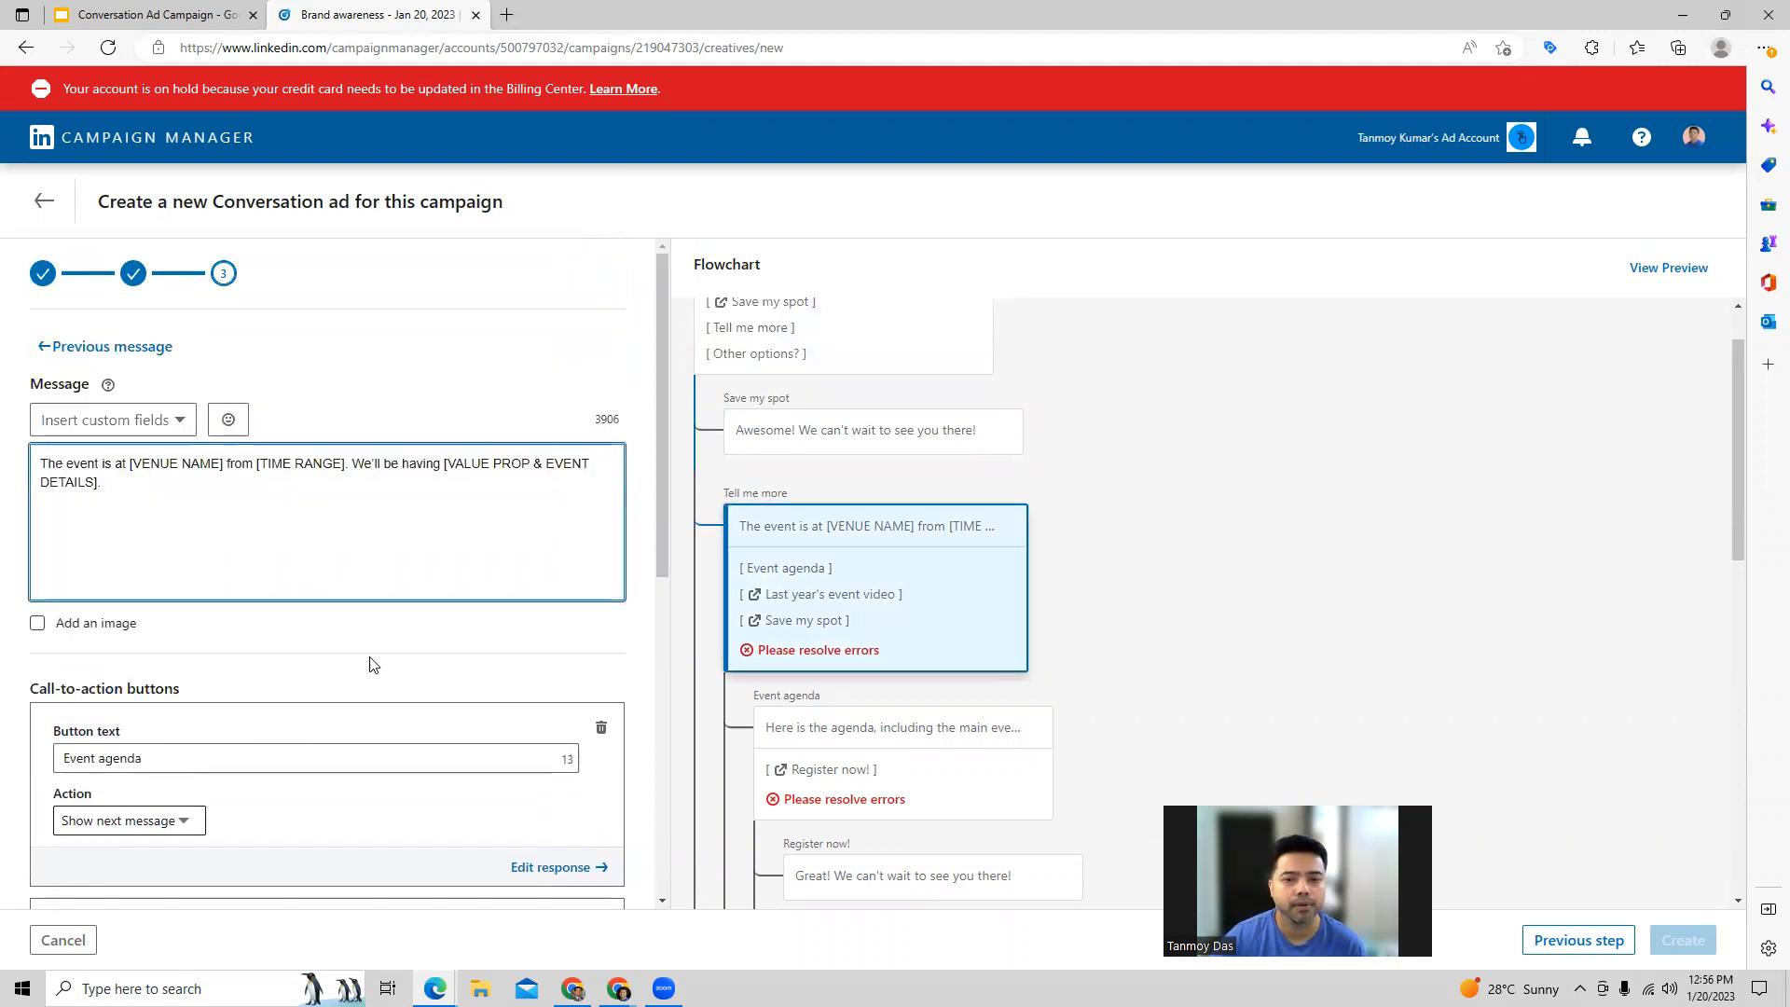
pyautogui.scroll(-1, 284, 687)
pyautogui.scroll(-3, 191, 678)
pyautogui.click(134, 680)
pyautogui.hotkey('ctrl', 'v')
pyautogui.scroll(-3, 893, 736)
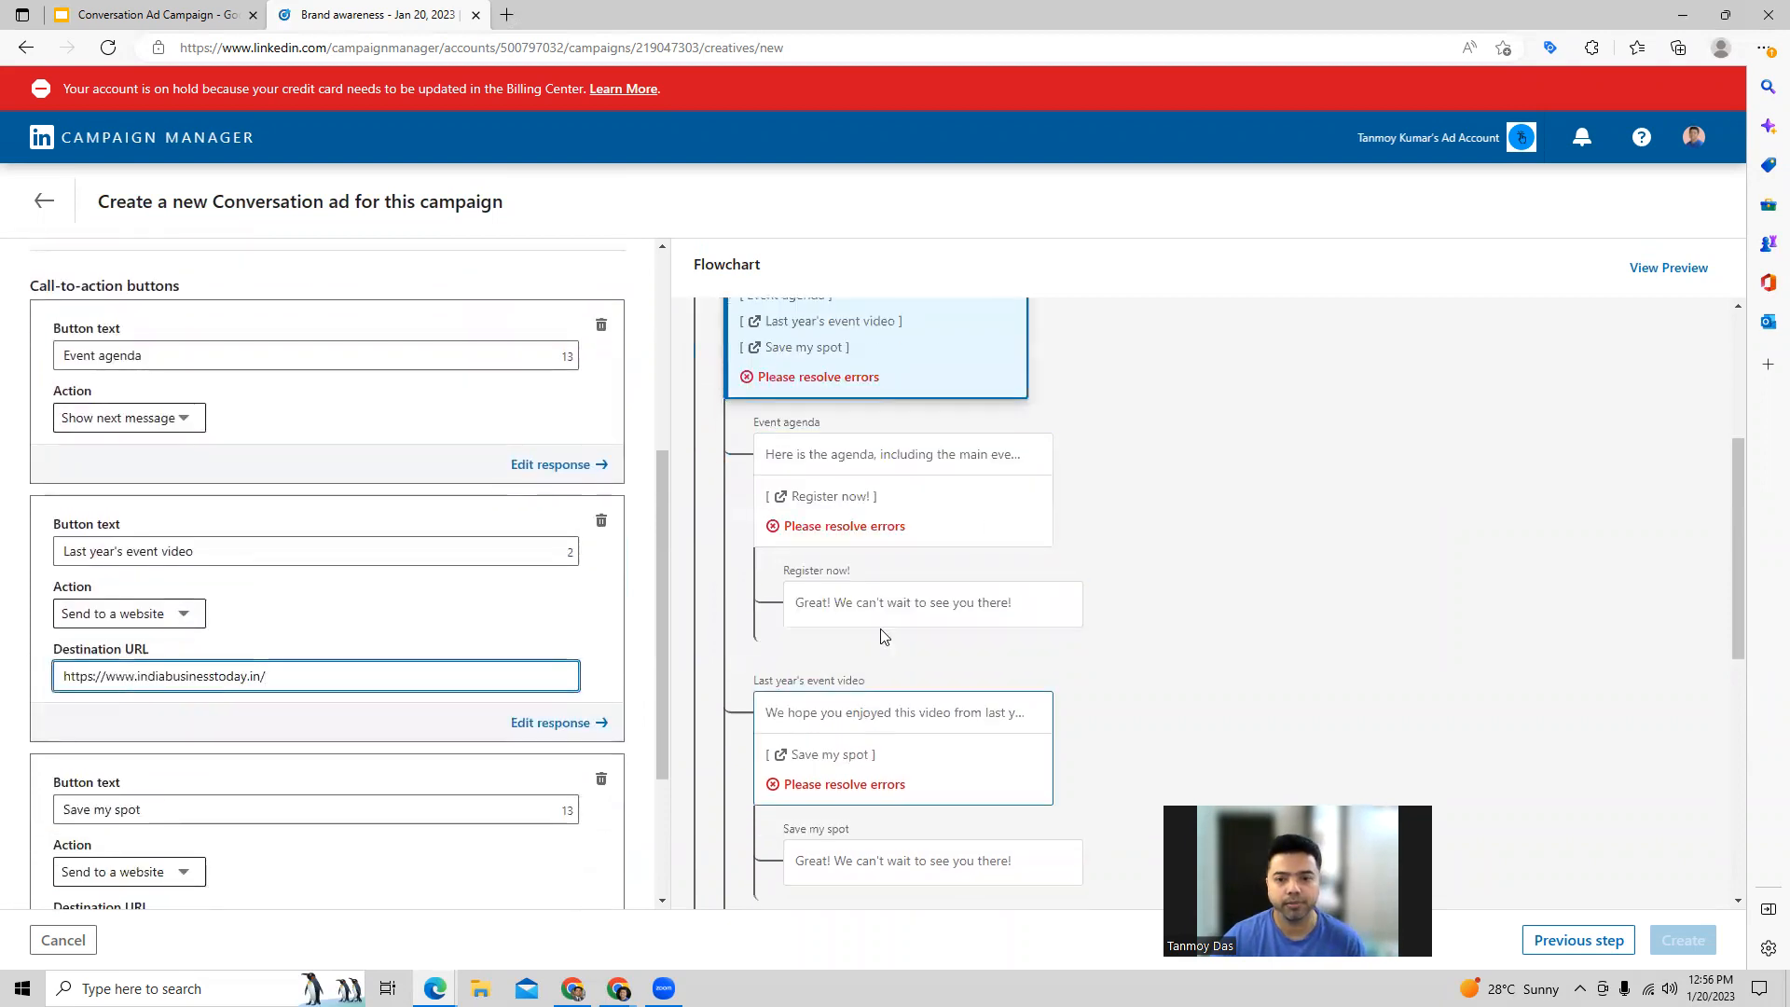
pyautogui.click(988, 522)
pyautogui.scroll(-3, 207, 616)
pyautogui.click(160, 703)
pyautogui.hotkey('ctrl', 'v')
pyautogui.scroll(-3, 911, 571)
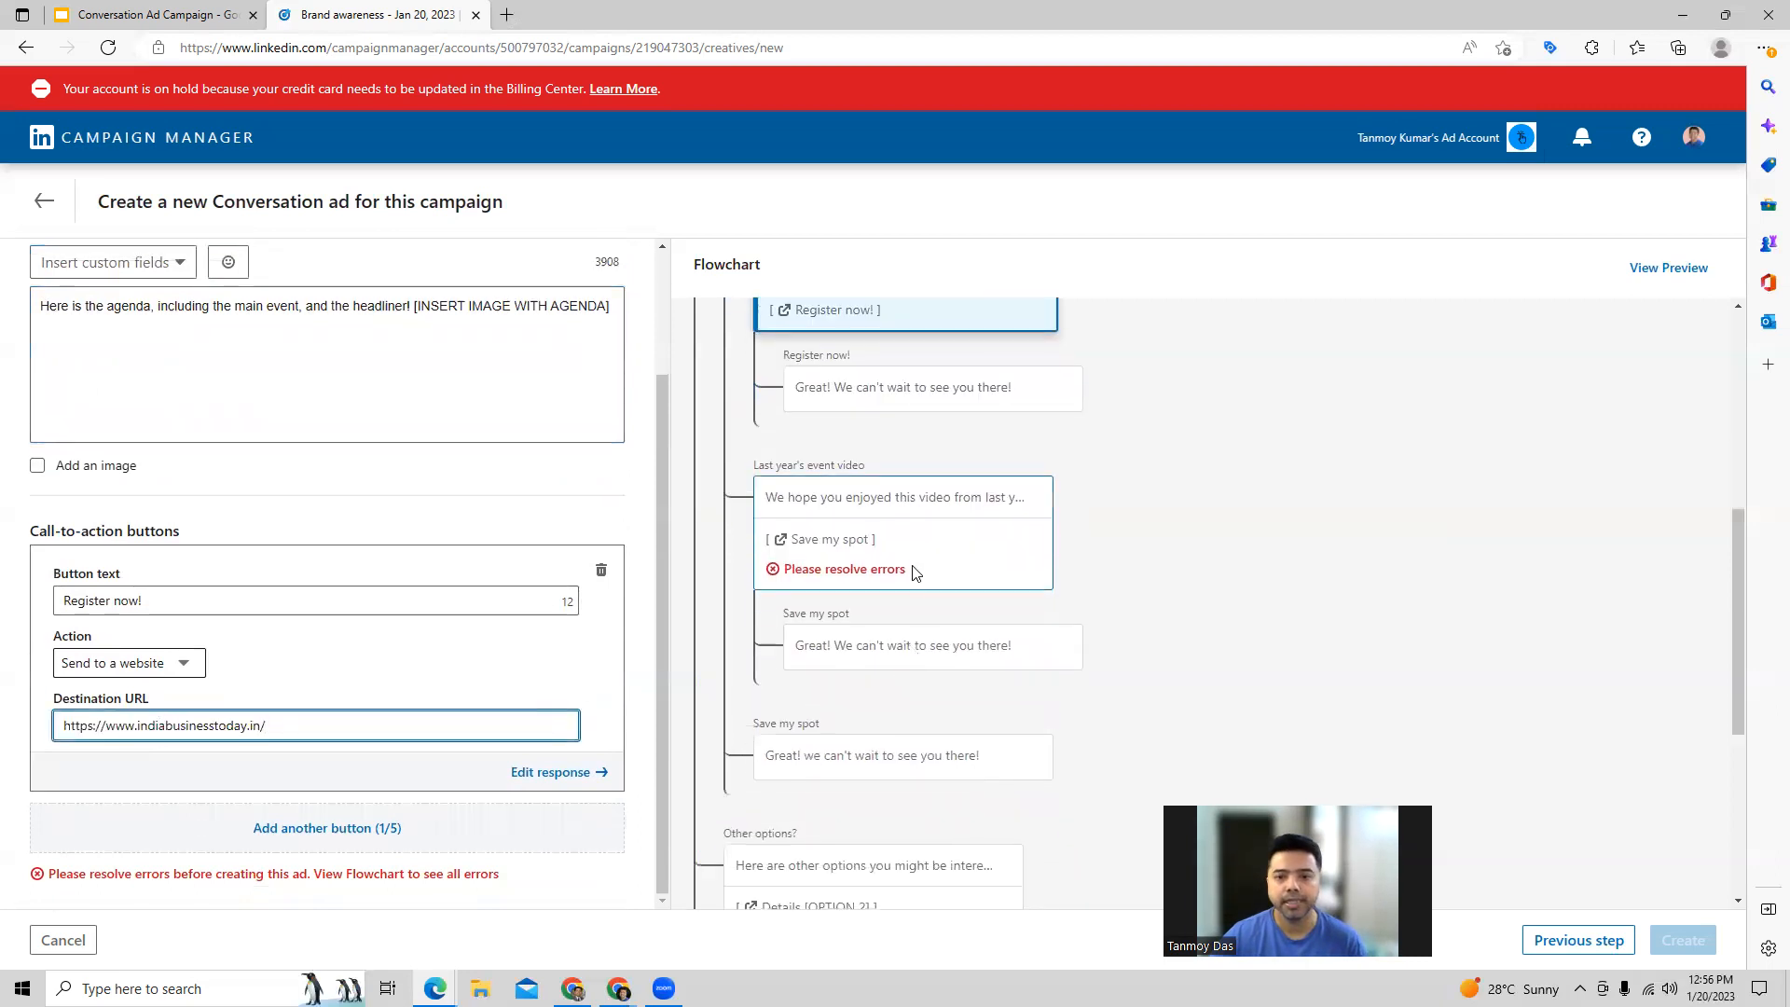
pyautogui.click(912, 571)
pyautogui.click(159, 732)
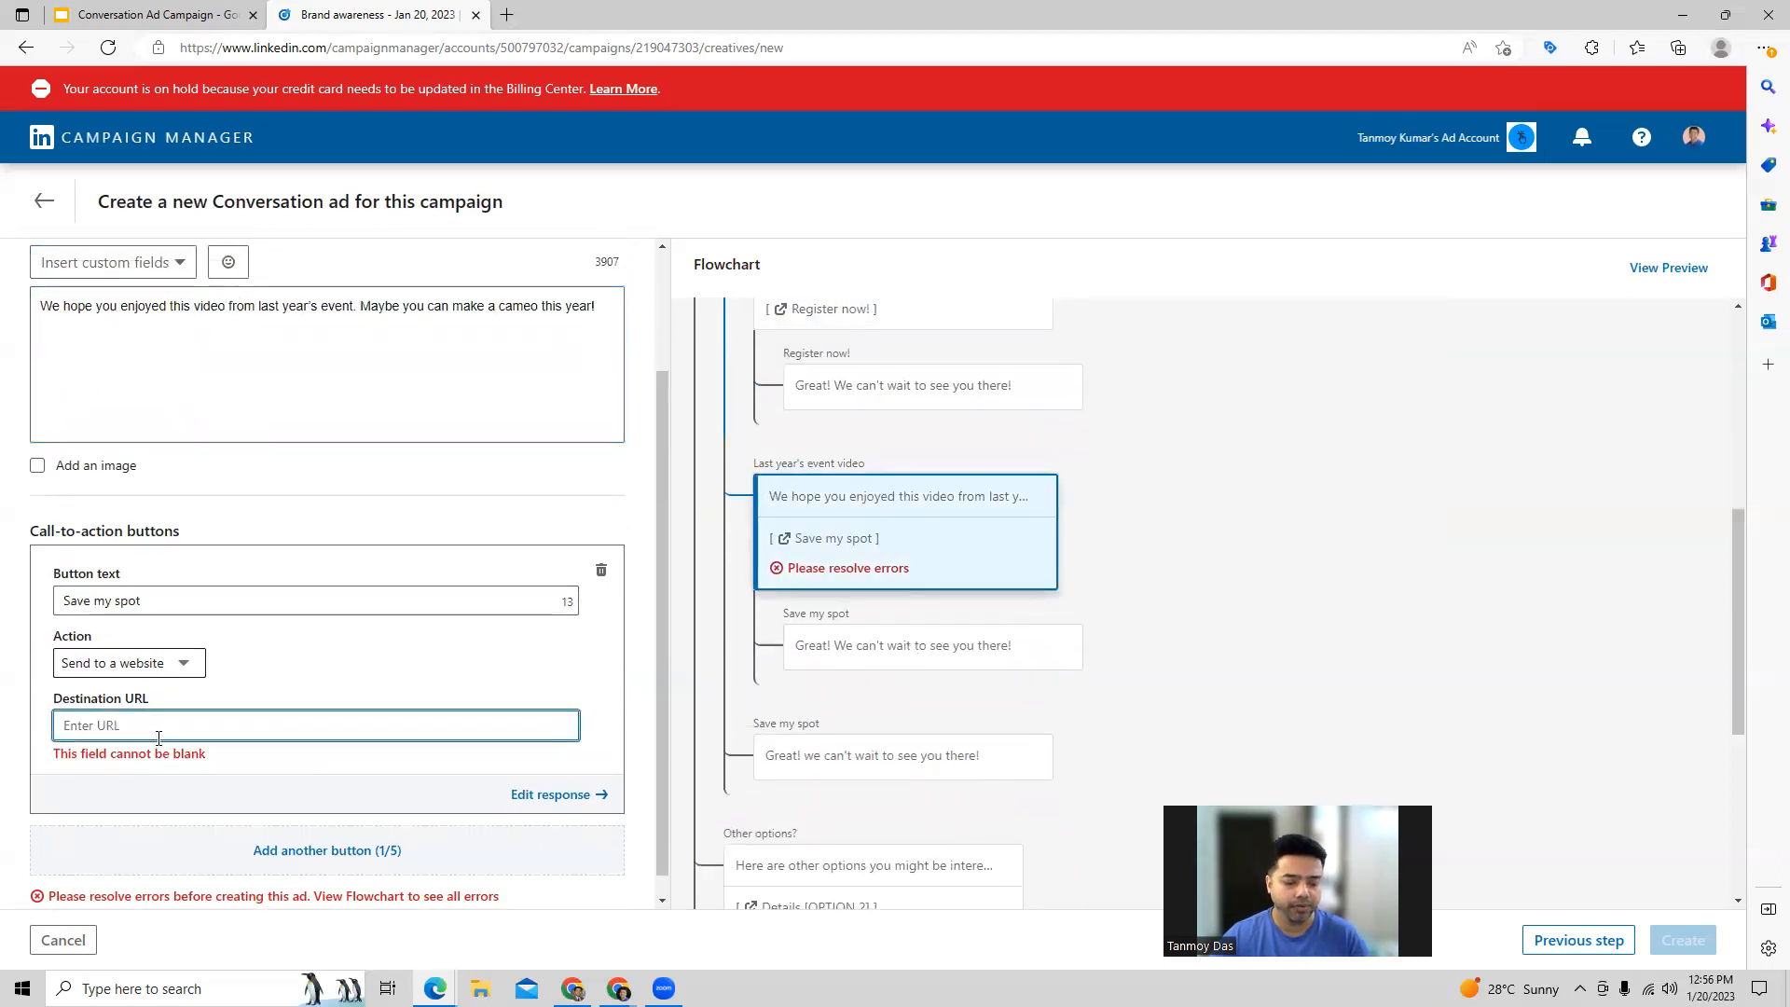
pyautogui.hotkey('ctrl', 'v')
pyautogui.scroll(-3, 837, 709)
pyautogui.click(837, 709)
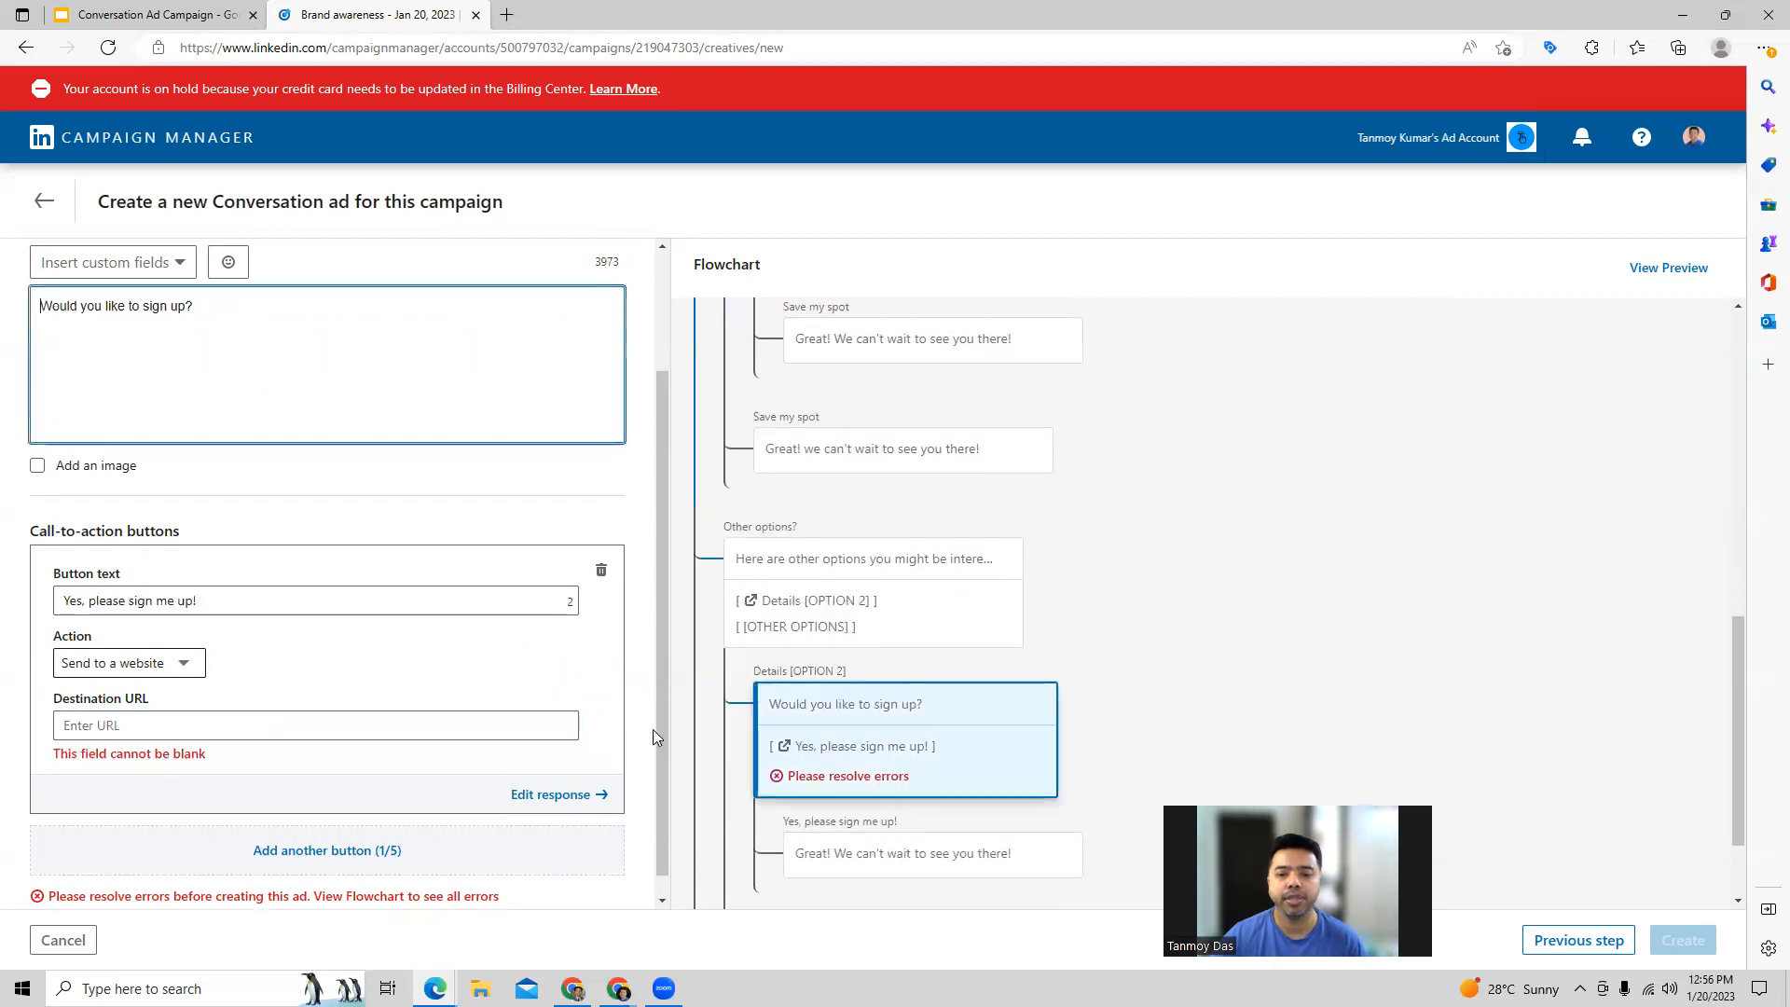
pyautogui.click(239, 727)
pyautogui.write('https://www.indiabusinesstoday.in/')
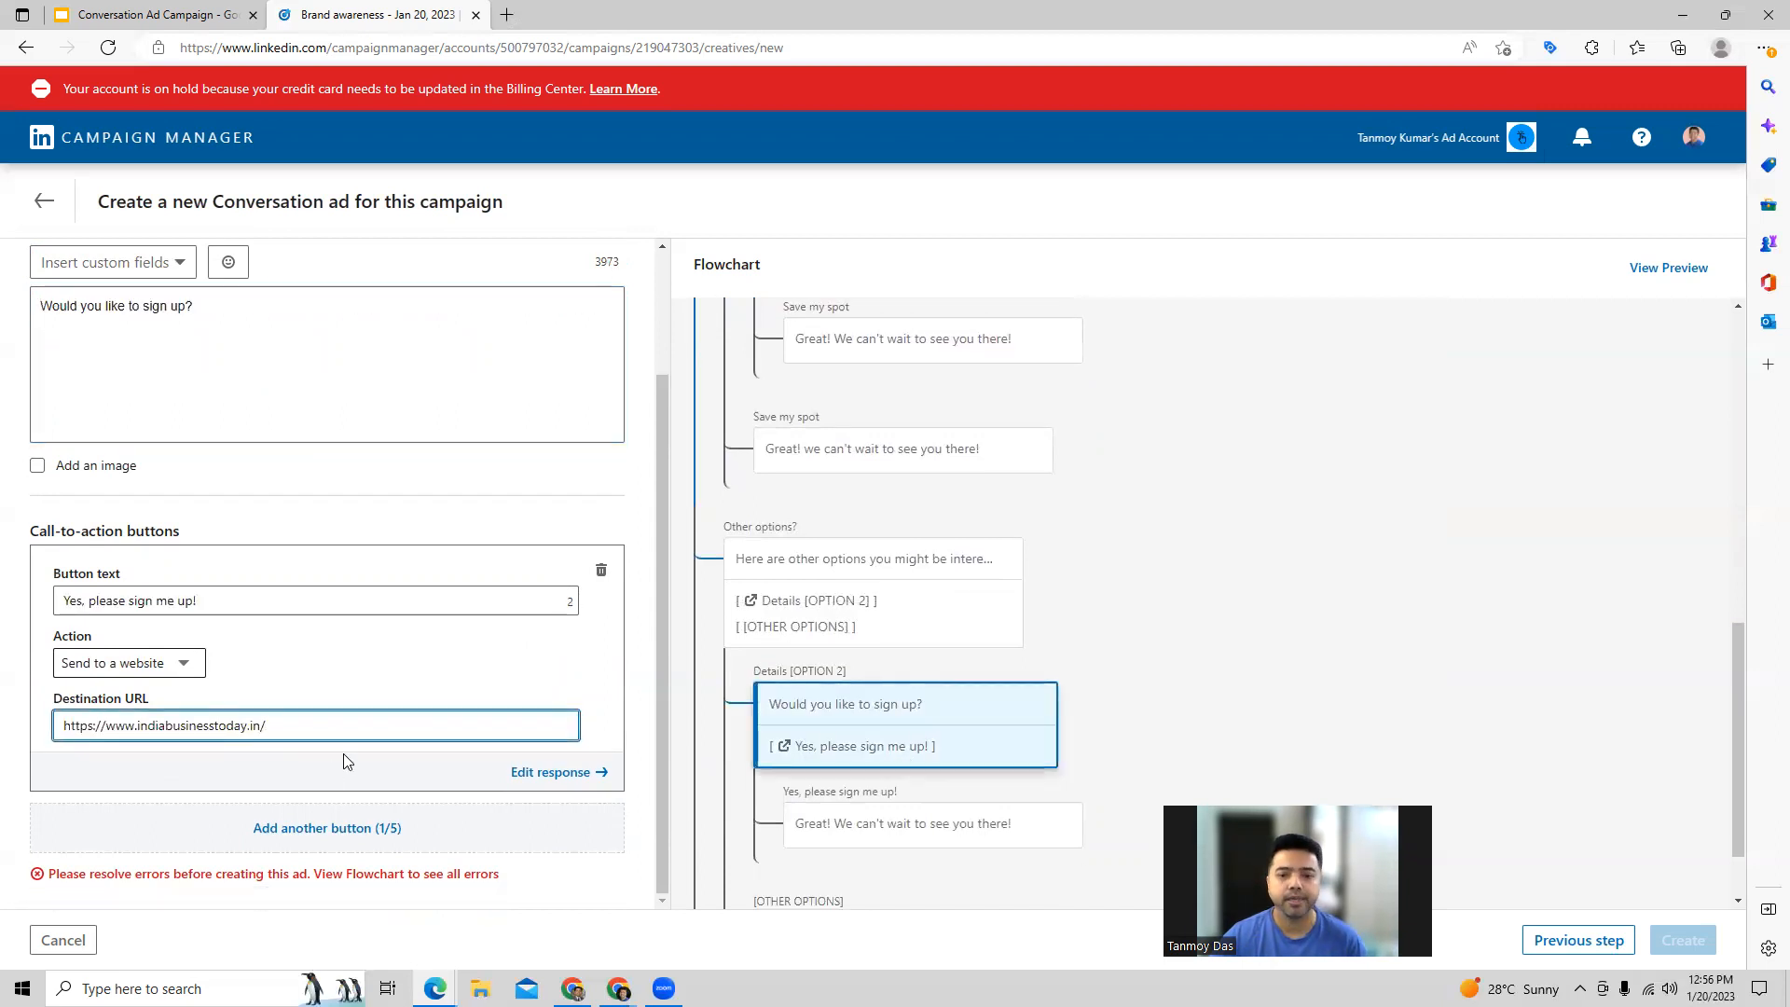
pyautogui.scroll(-2, 879, 783)
pyautogui.click(846, 785)
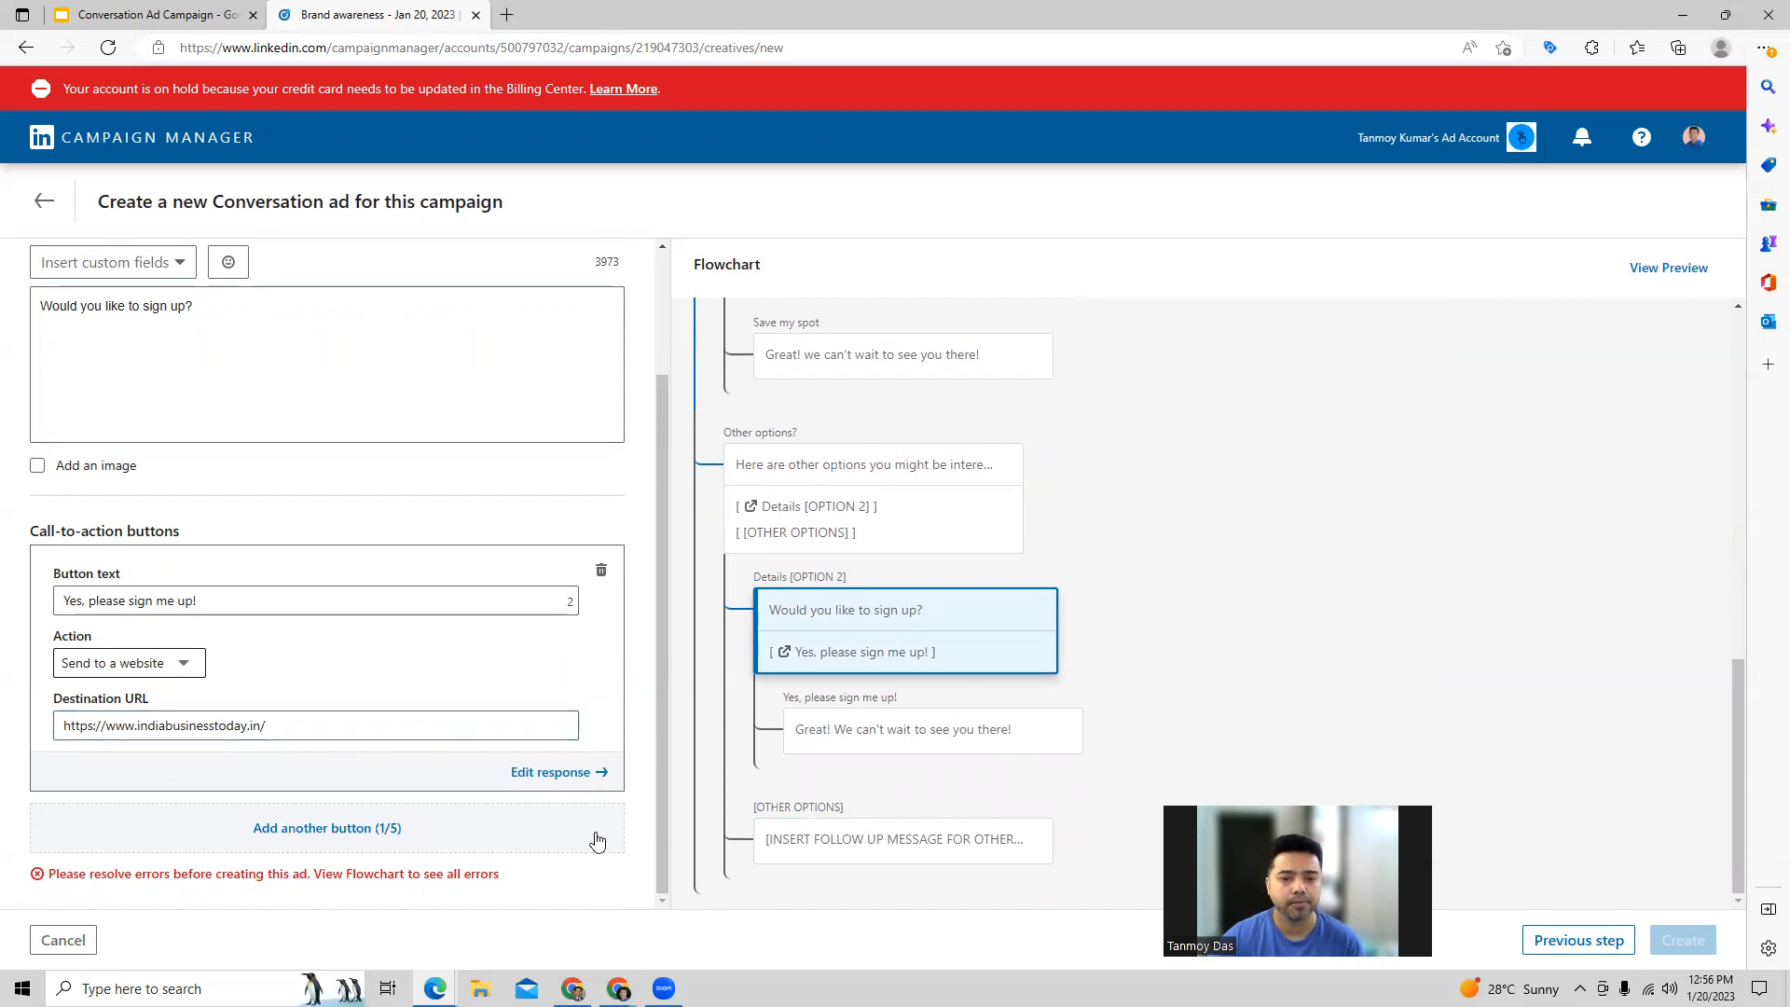
pyautogui.scroll(5, 802, 728)
pyautogui.click(844, 701)
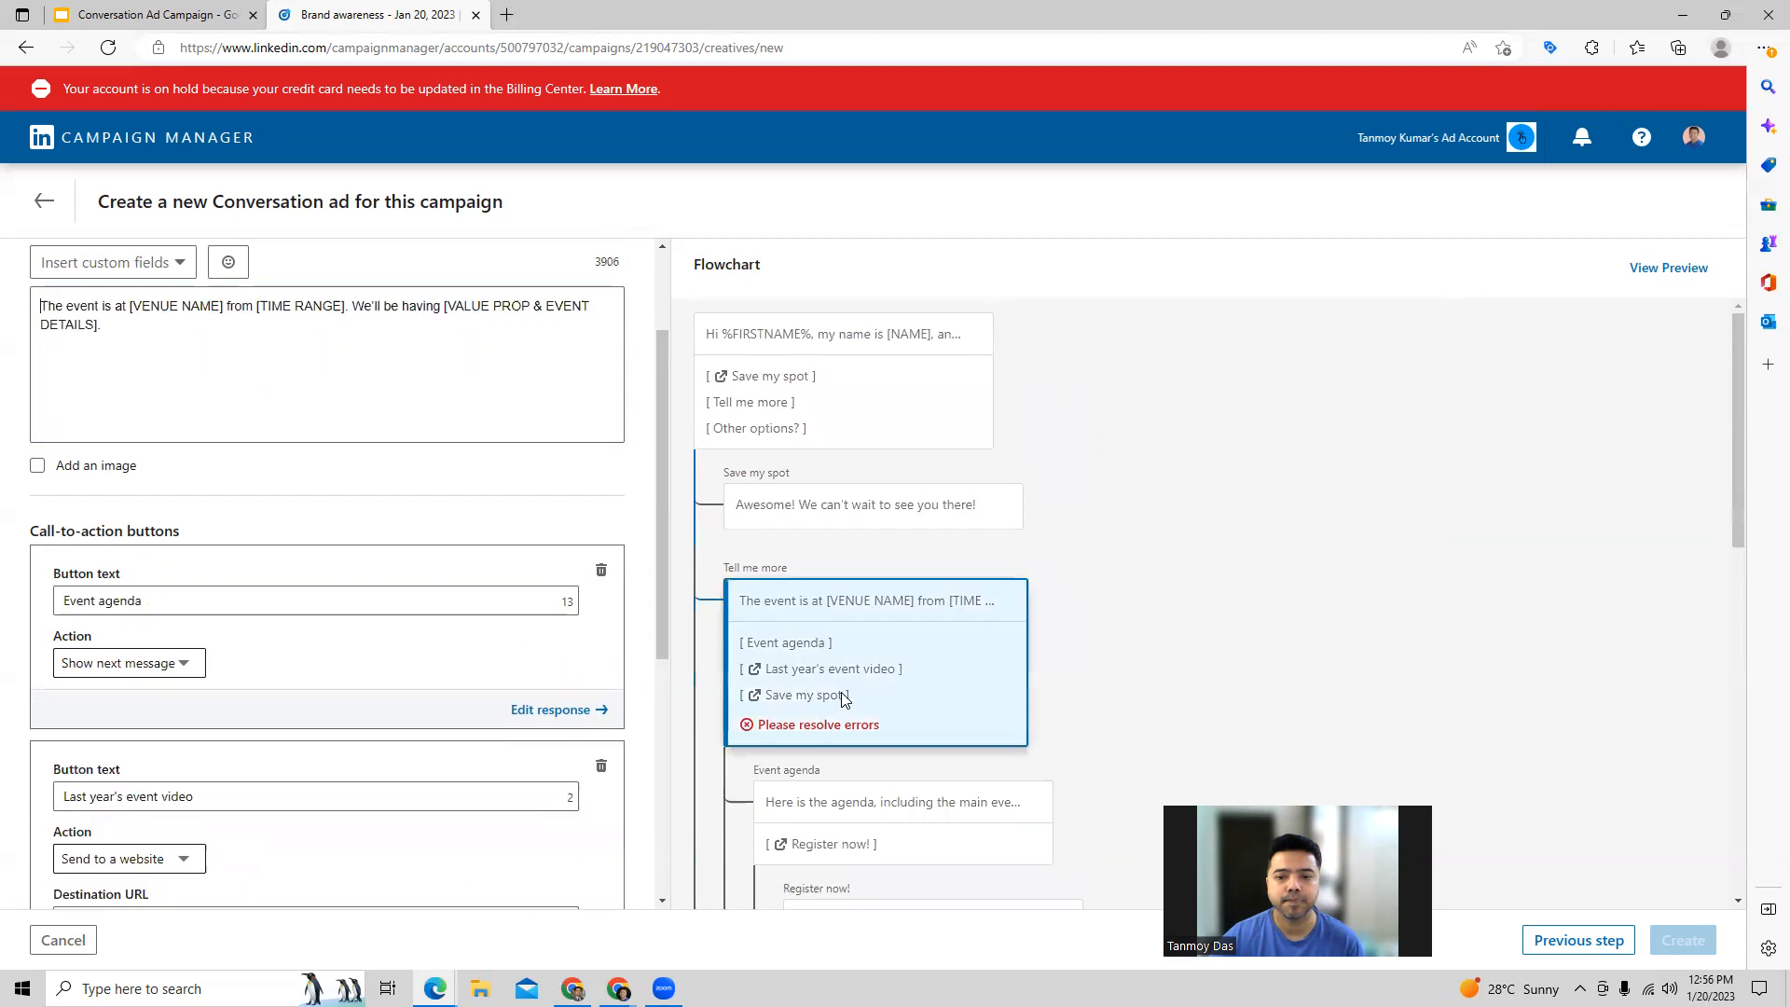
pyautogui.scroll(-3, 443, 698)
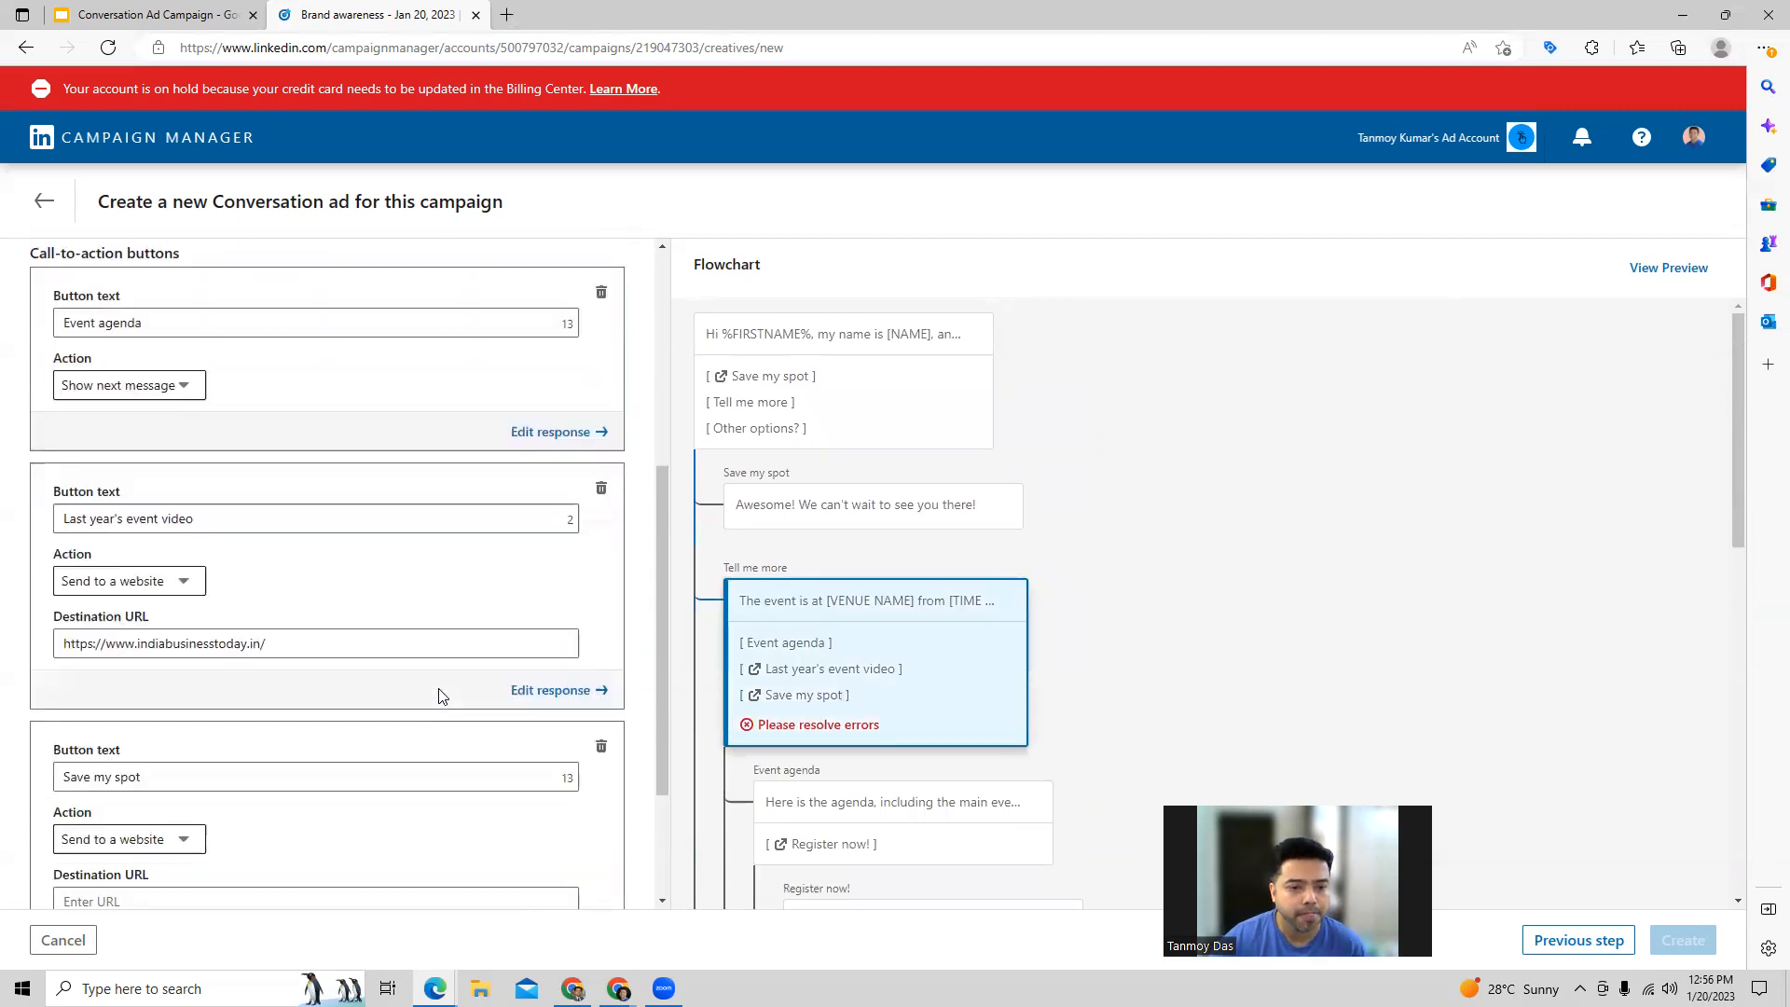
pyautogui.scroll(-2, 282, 712)
pyautogui.click(155, 690)
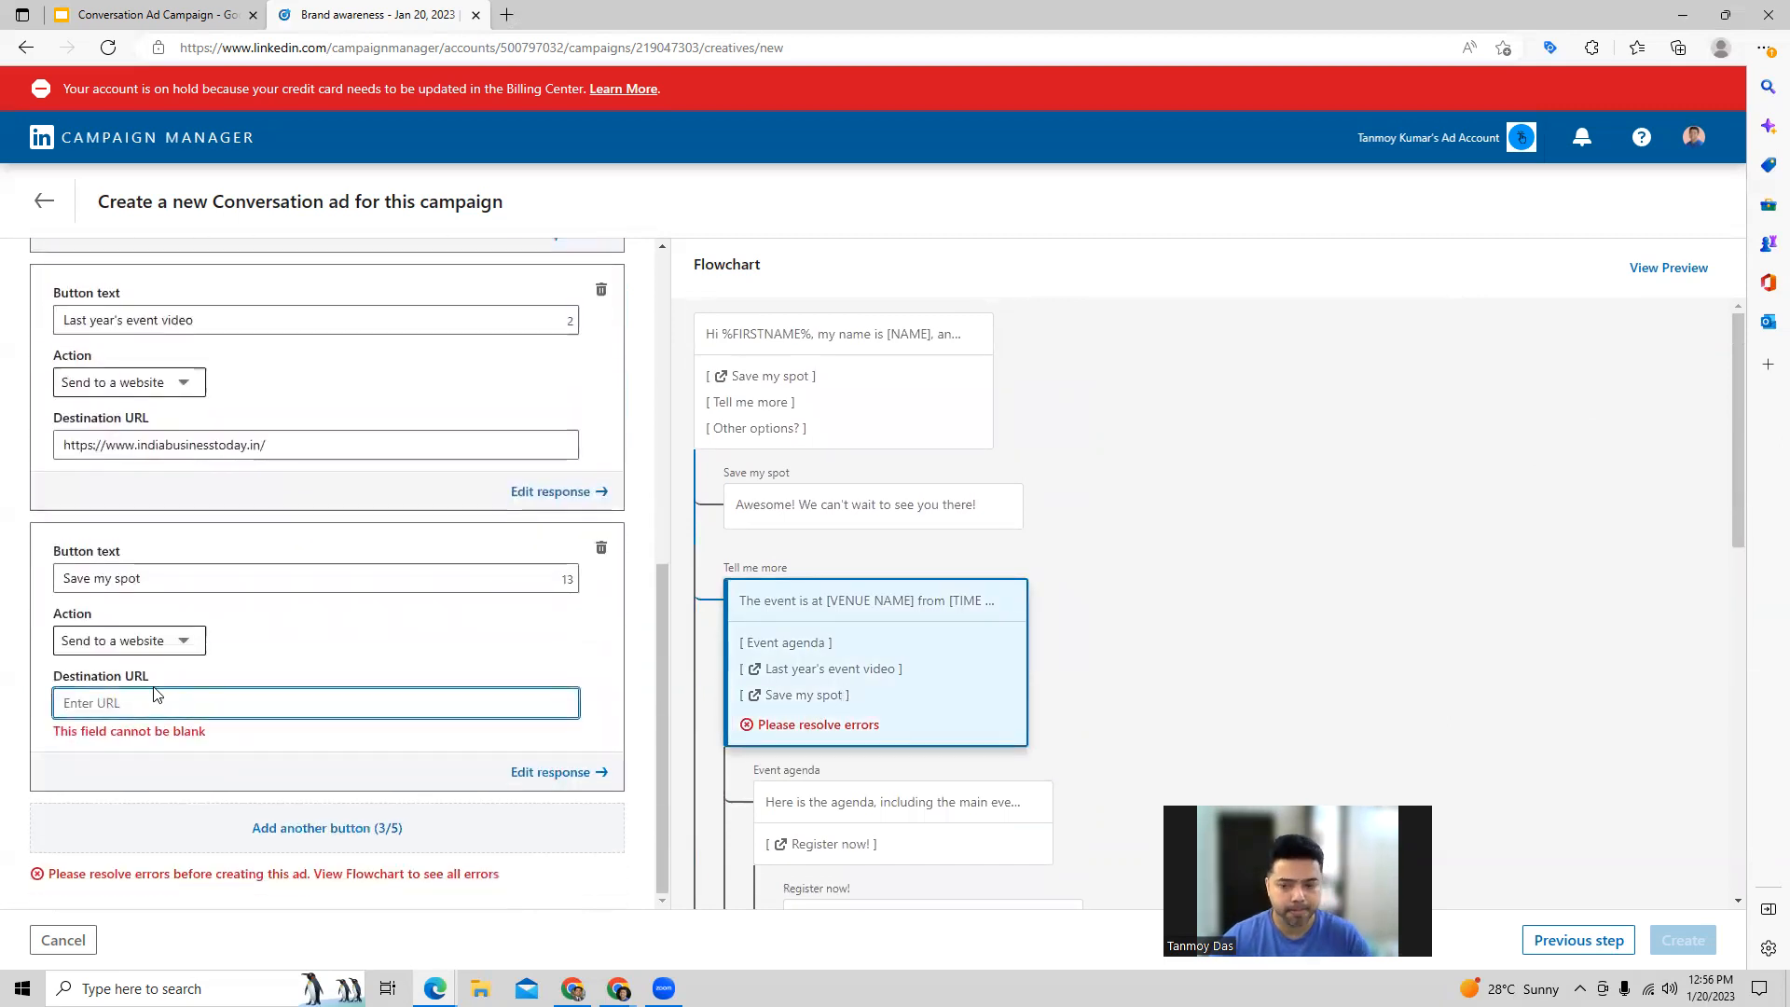
pyautogui.write('https://www.indiabusinesstoday.in/')
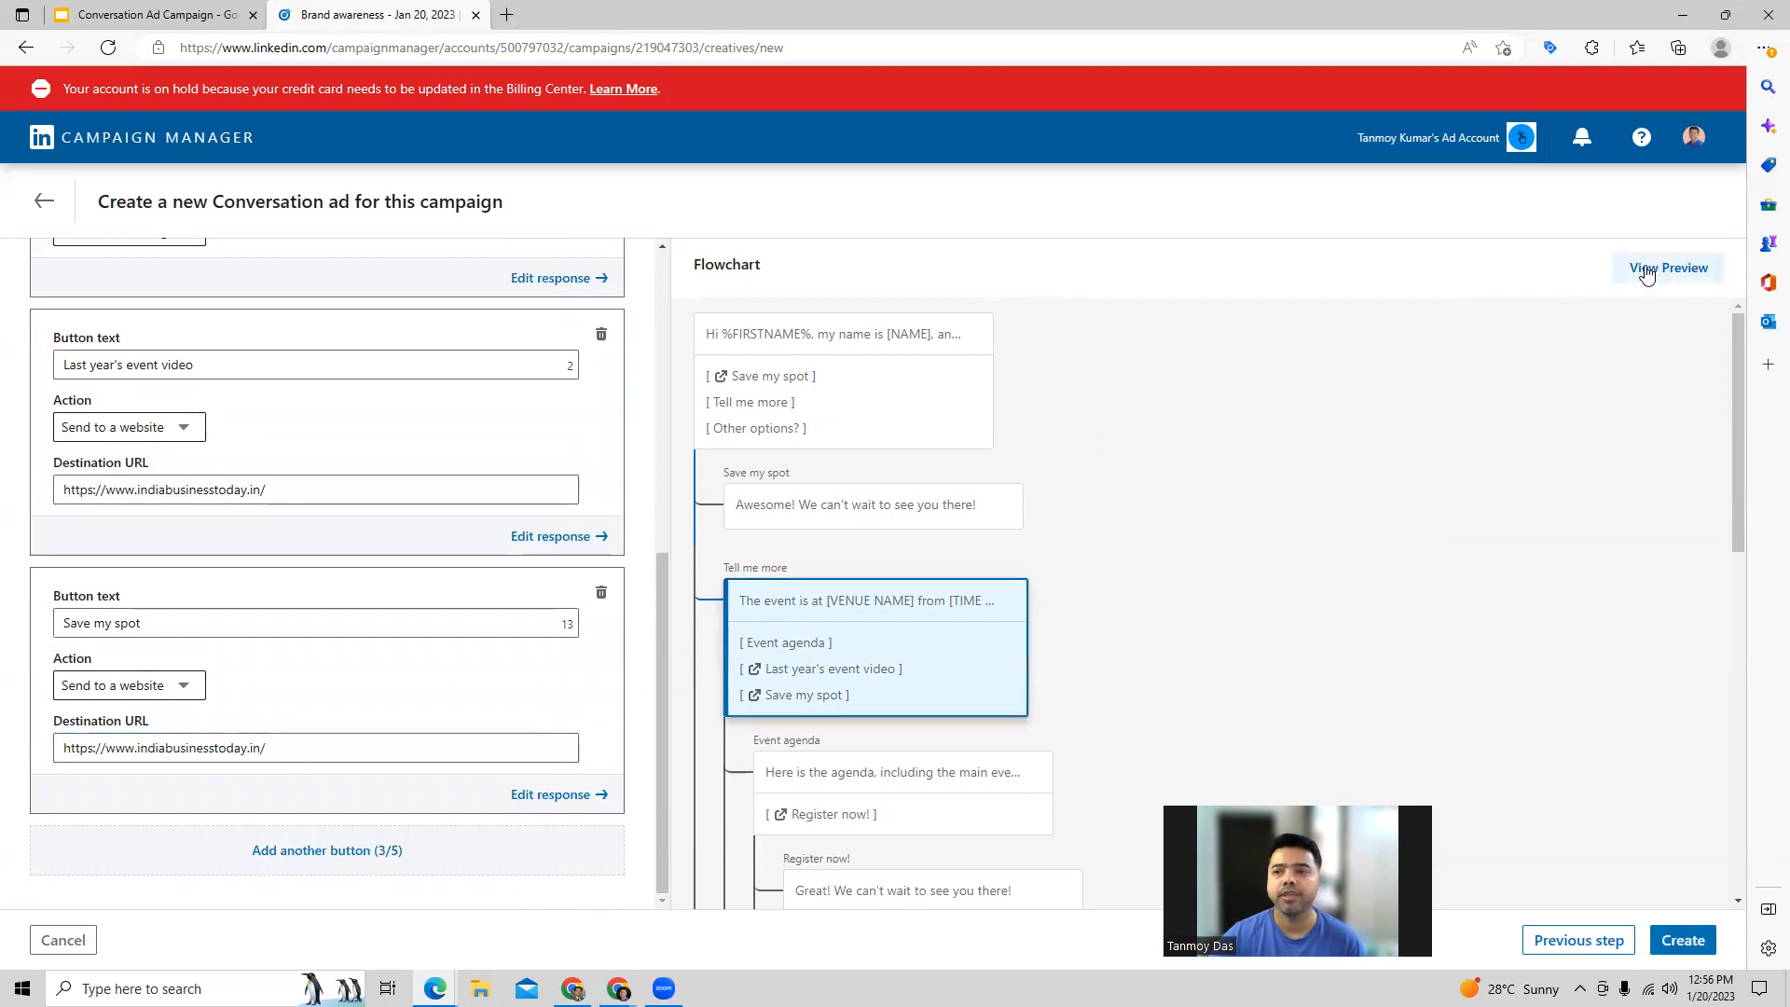
# Step: Create the conversation ad after checking its preview, and proceed to the campaign's Review & Launch stage
pyautogui.click(1646, 272)
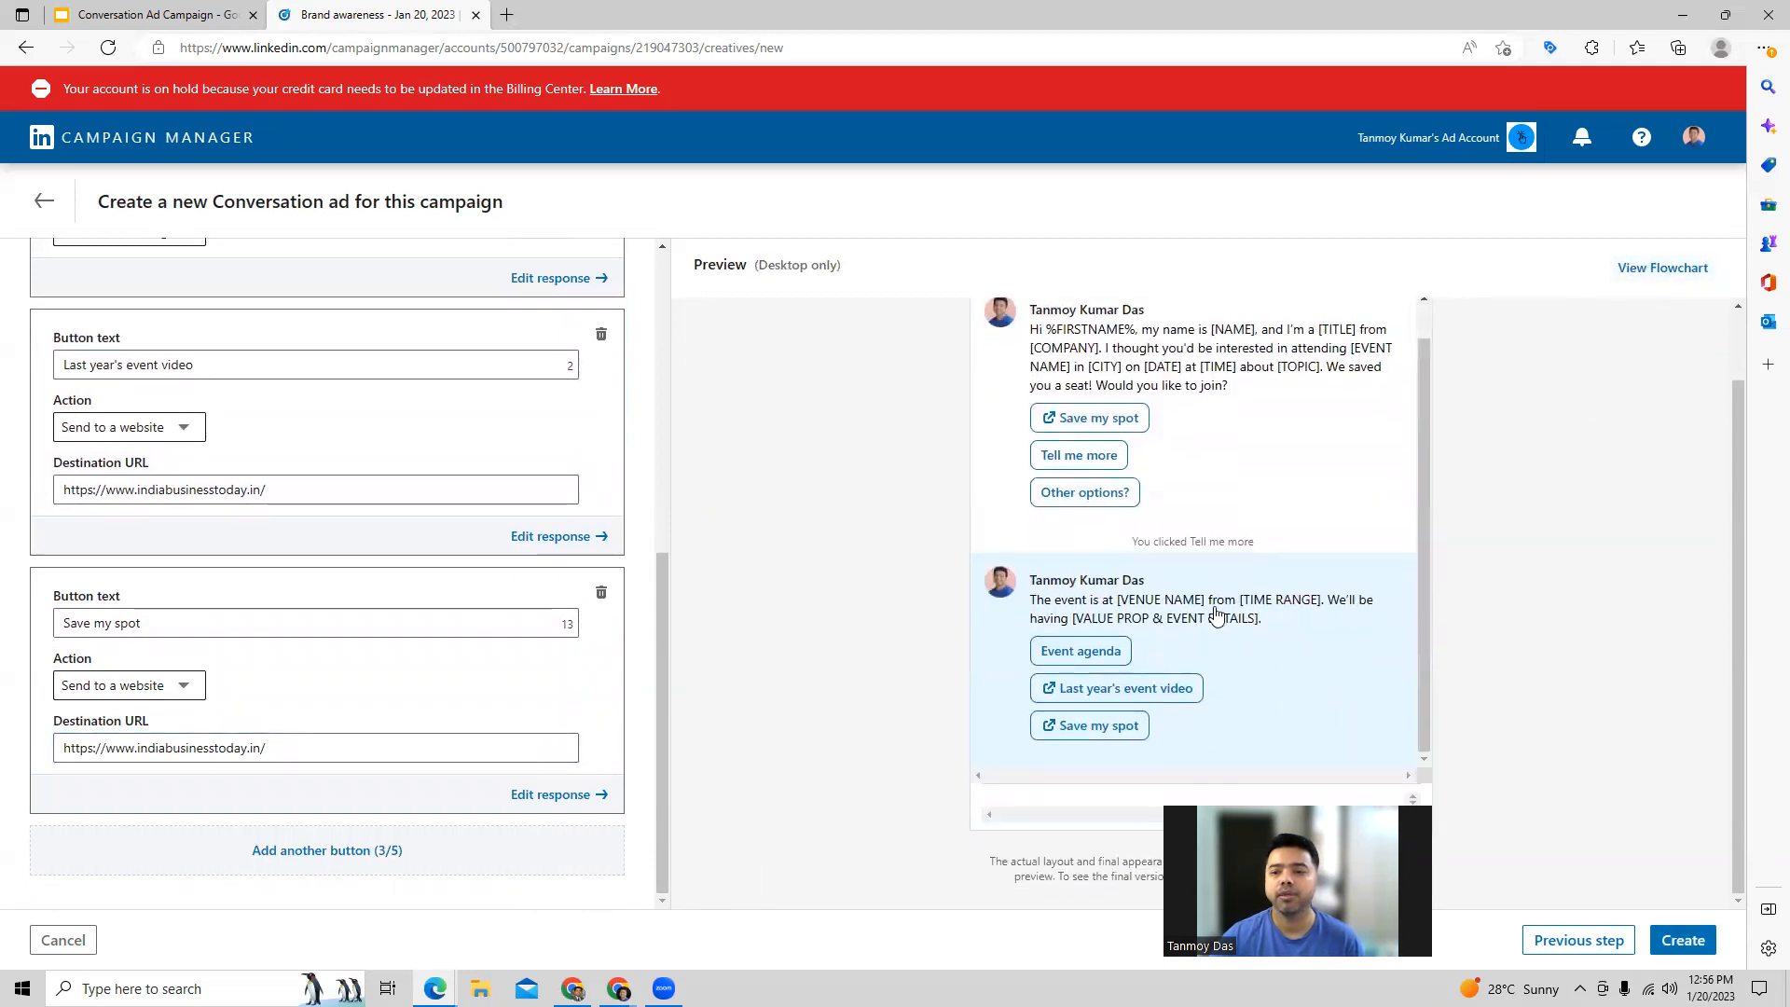
pyautogui.scroll(1, 1217, 611)
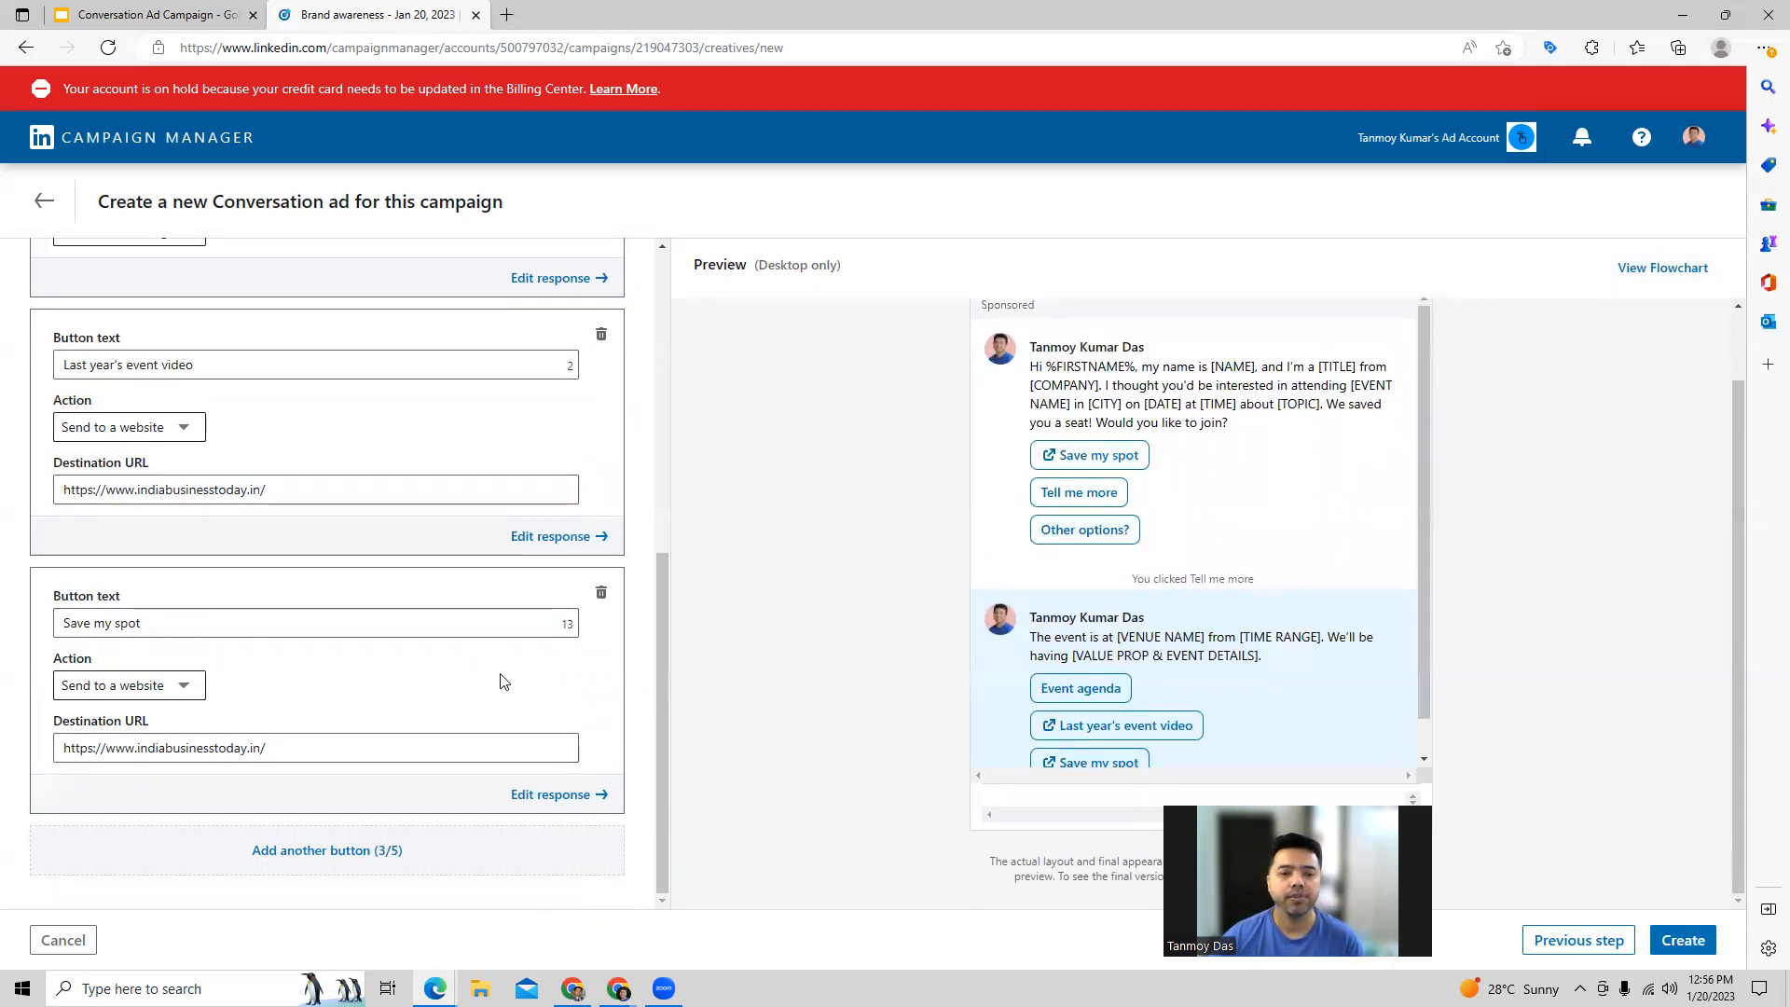
pyautogui.click(1678, 940)
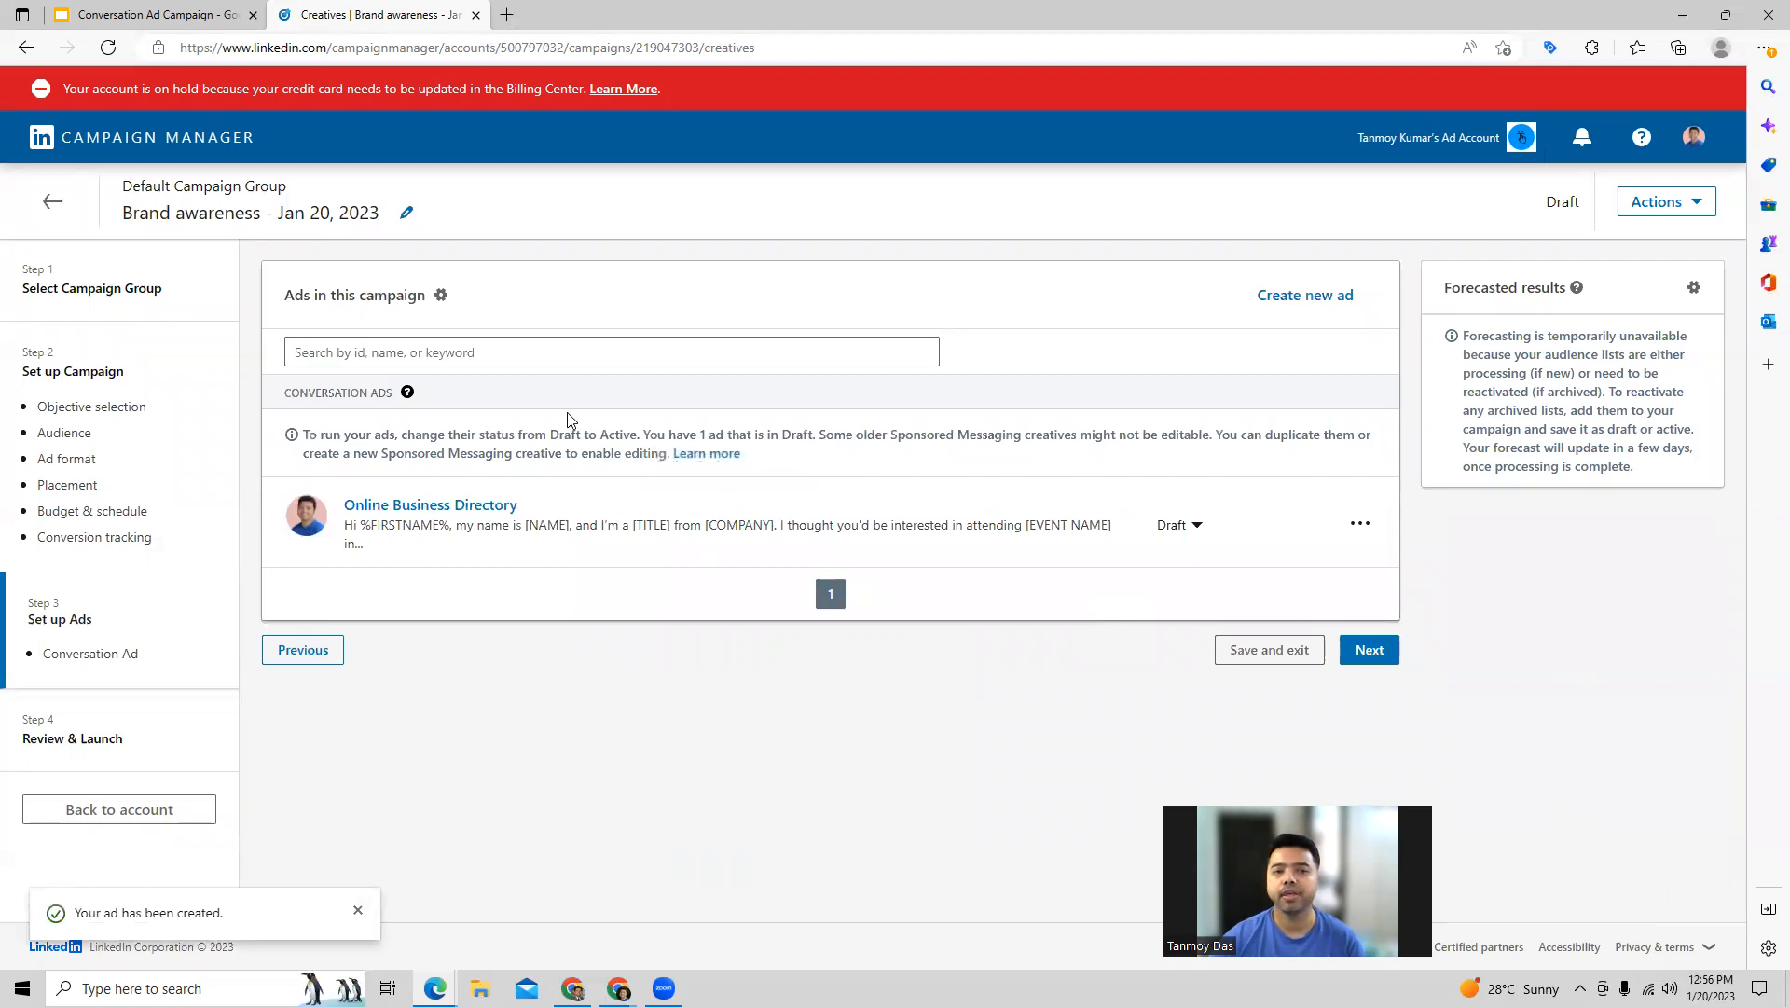
pyautogui.click(1380, 656)
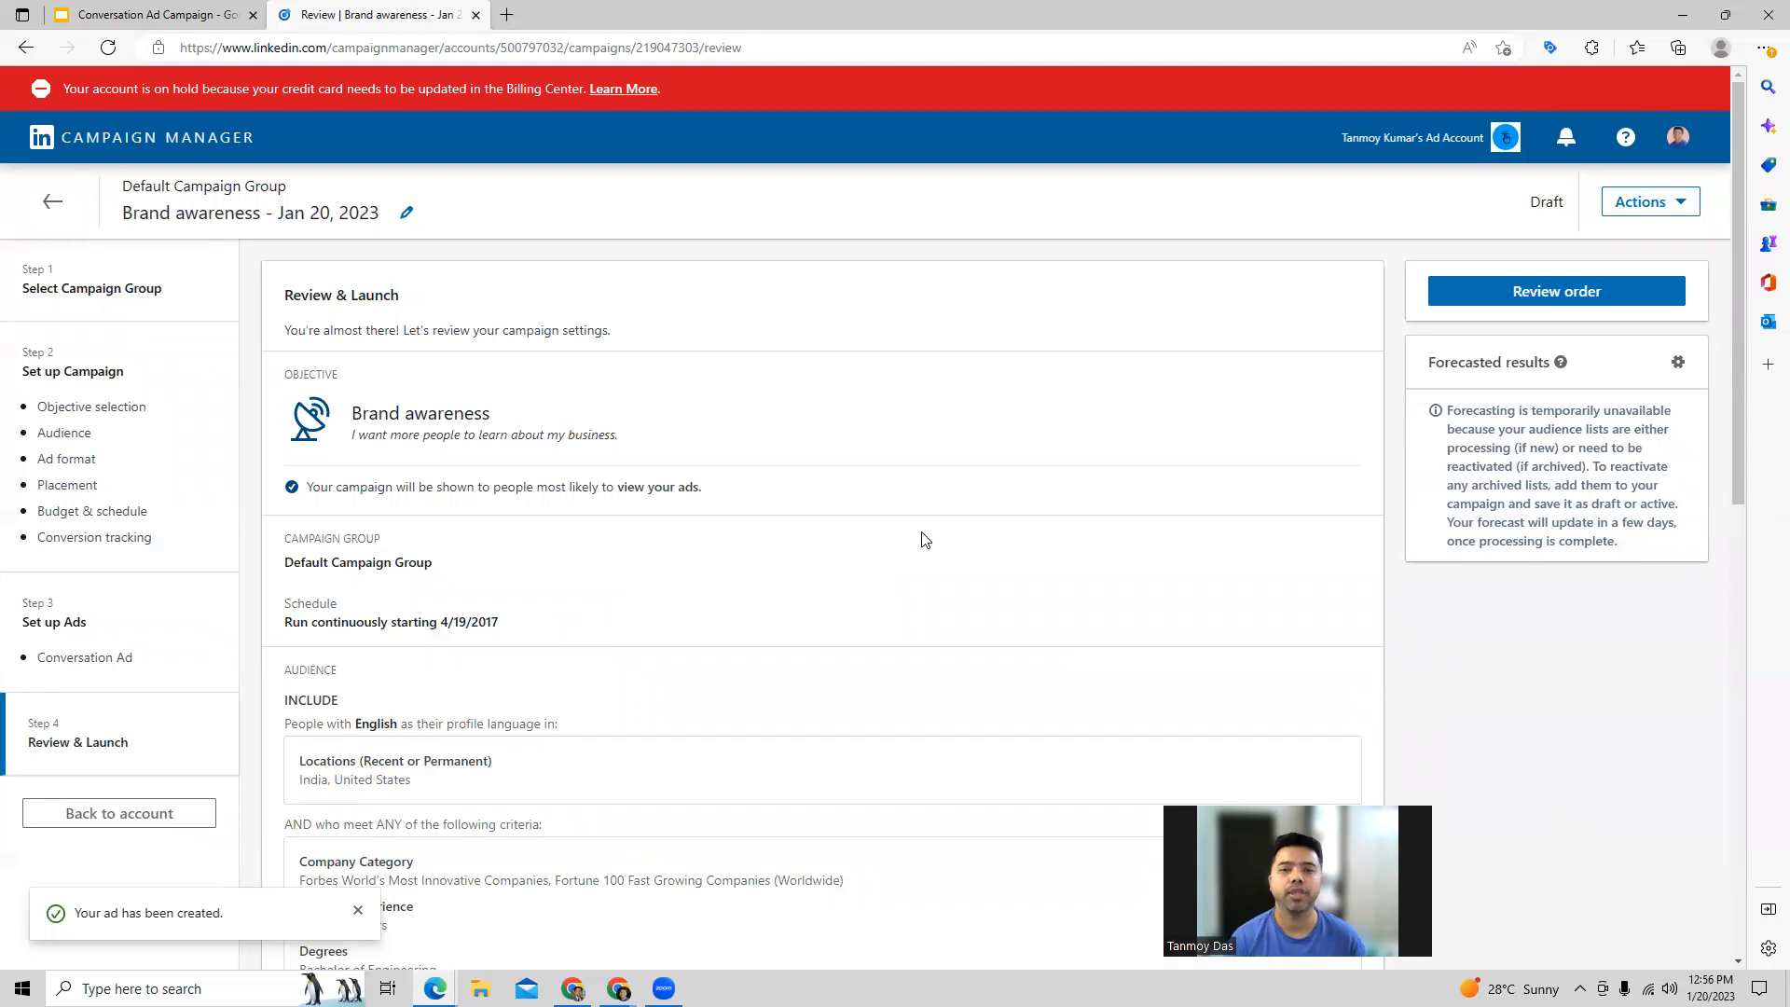
# Step: Review the campaign's settings down to its sponsored conversation ad, dismiss the ad-created notice, and launch the campaign
pyautogui.scroll(-1, 924, 540)
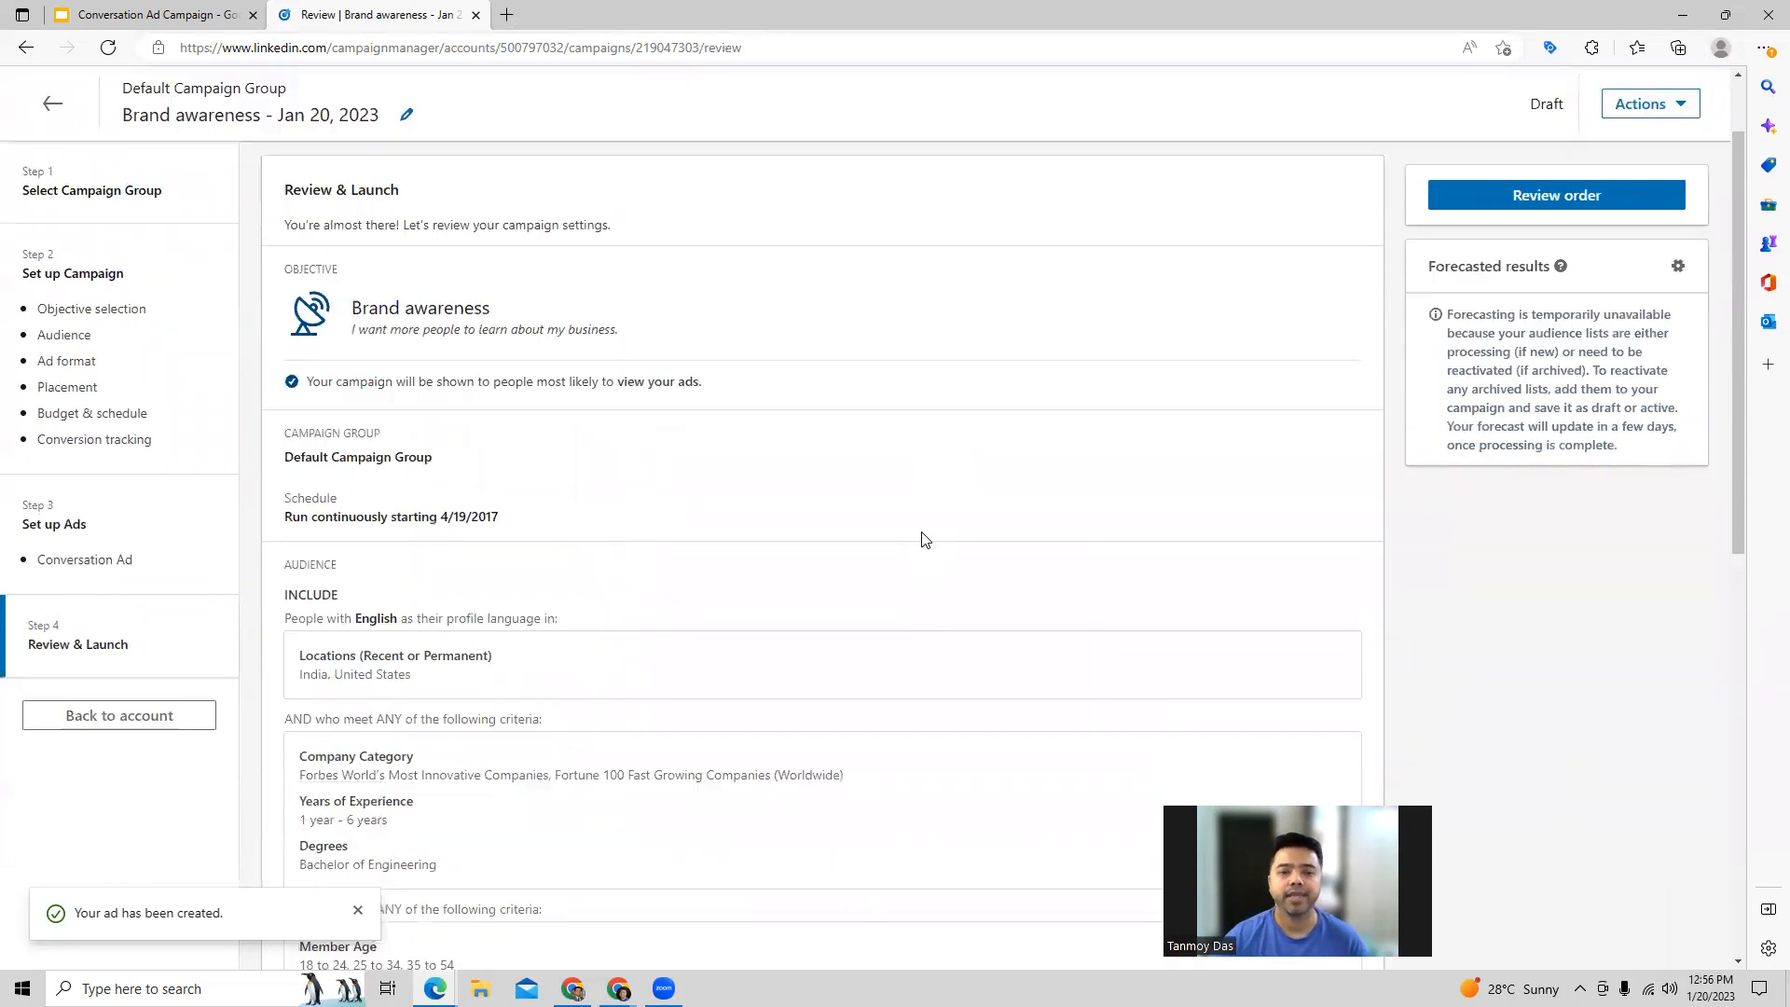
pyautogui.scroll(-7, 925, 539)
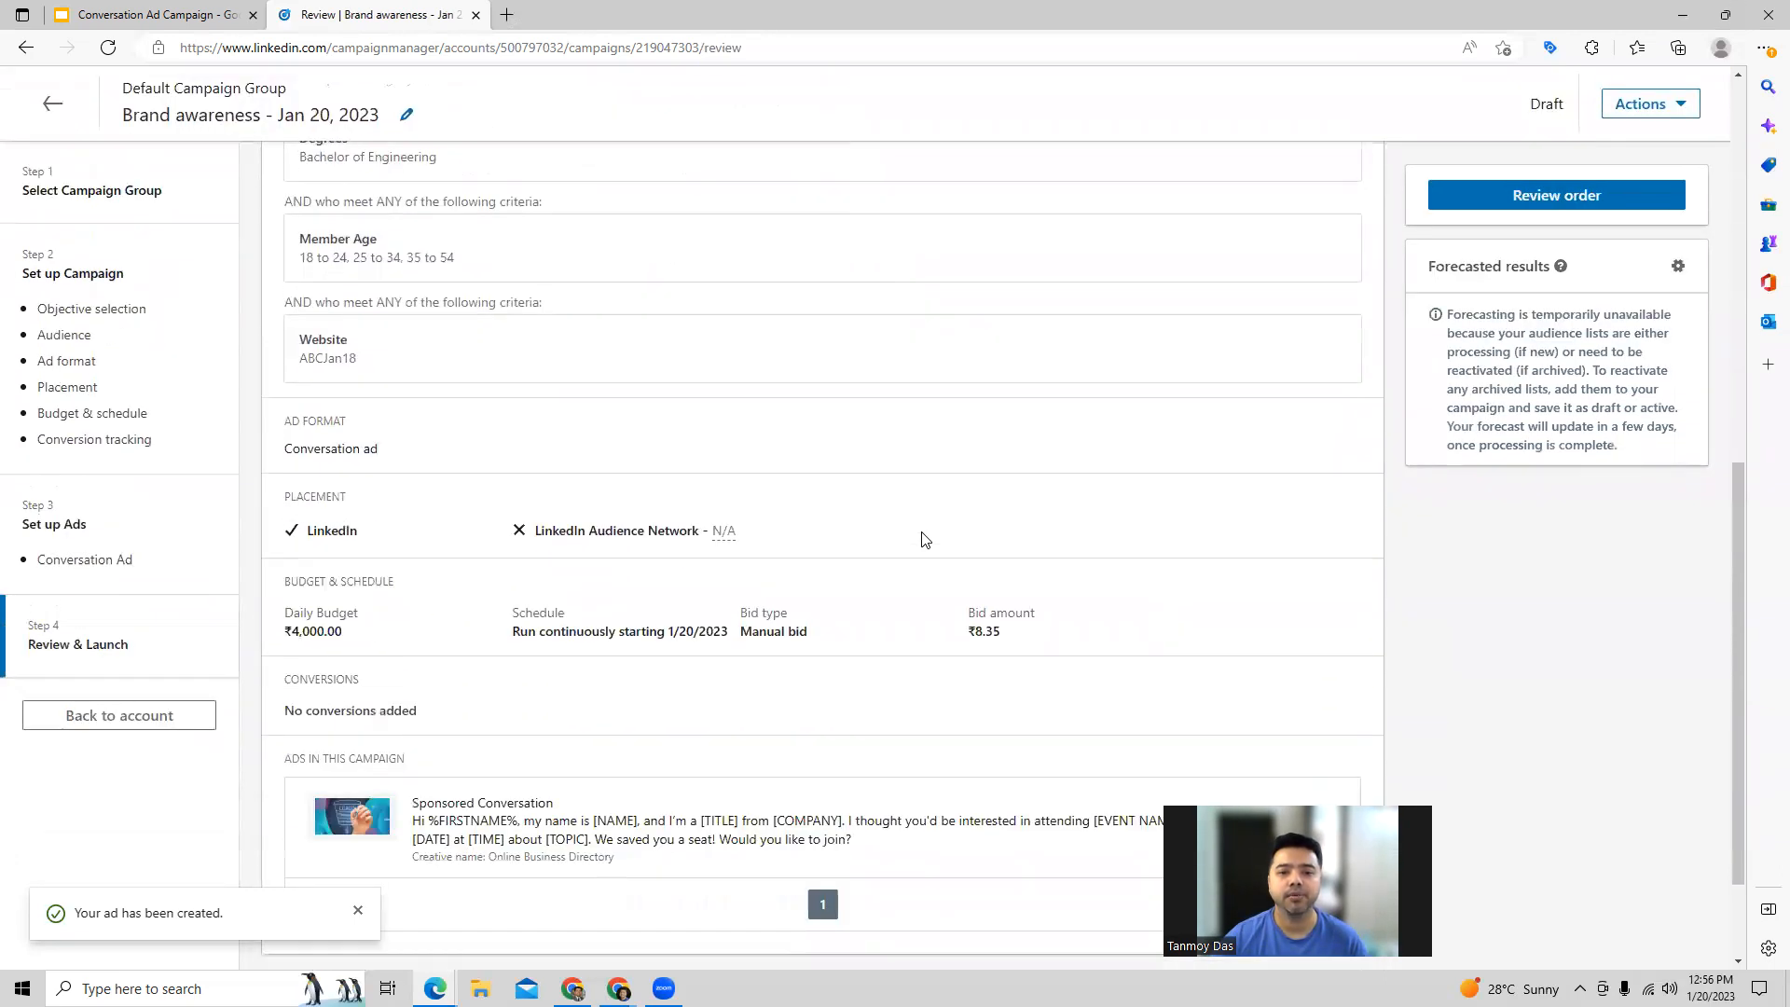
pyautogui.scroll(-2, 925, 540)
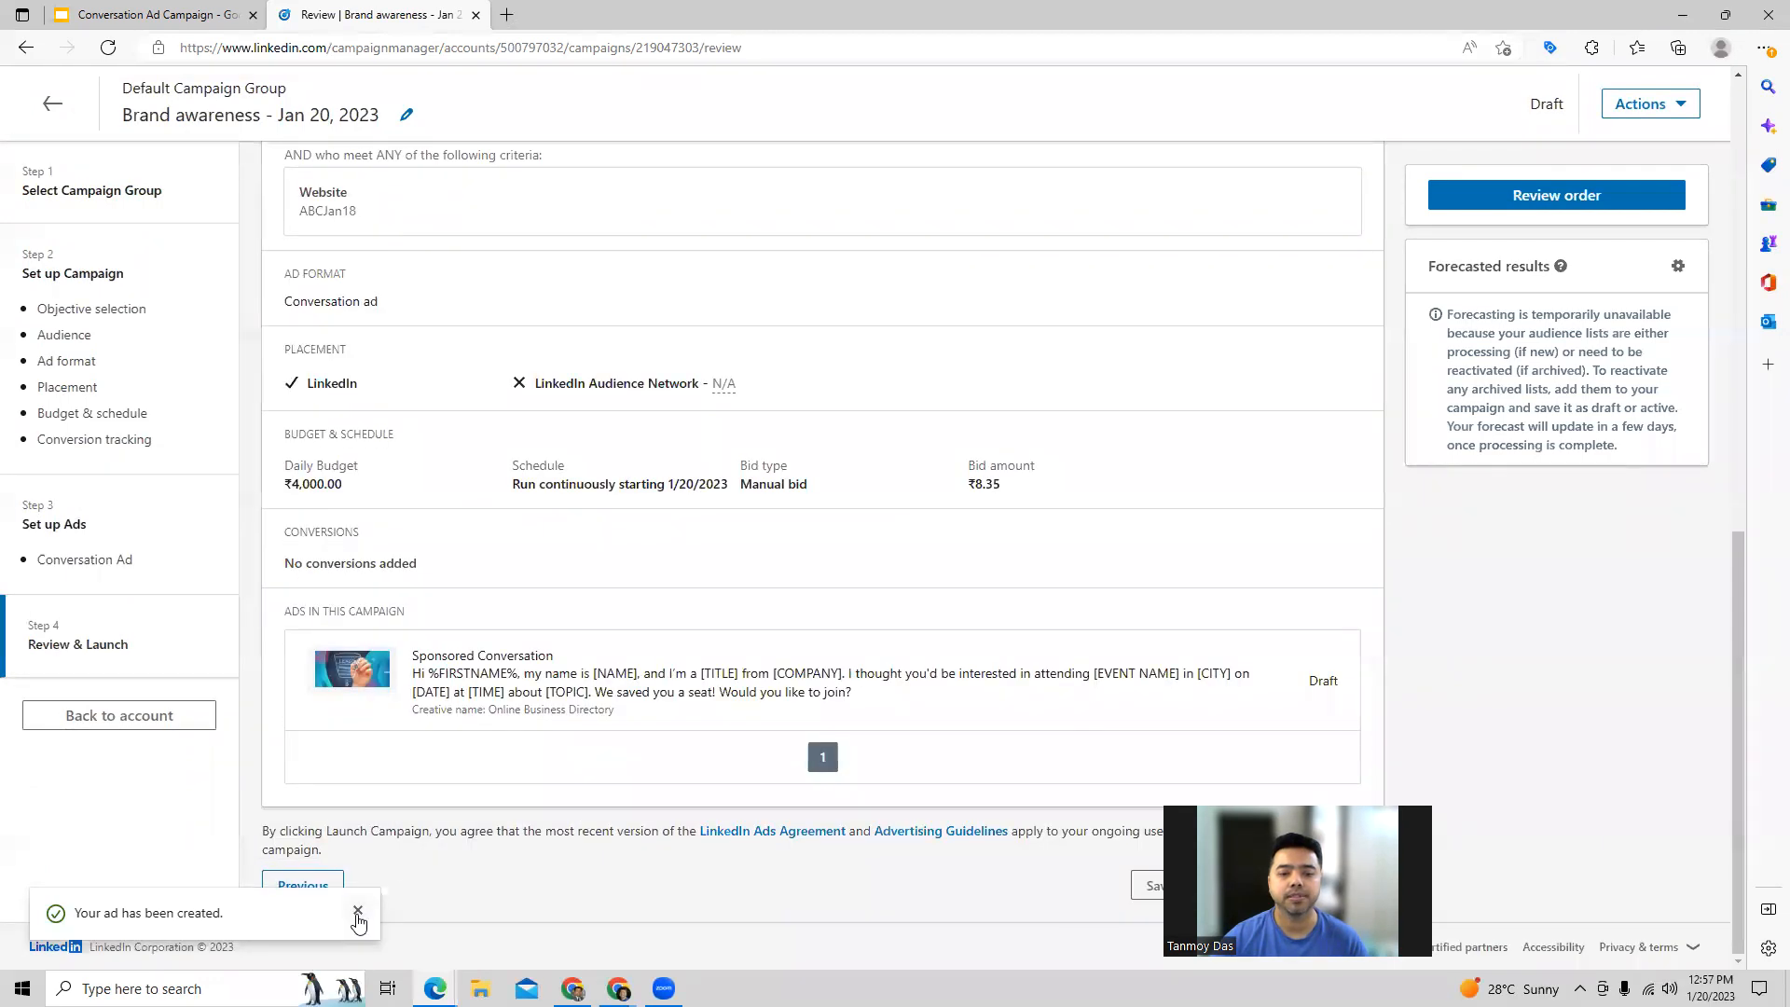
pyautogui.click(357, 910)
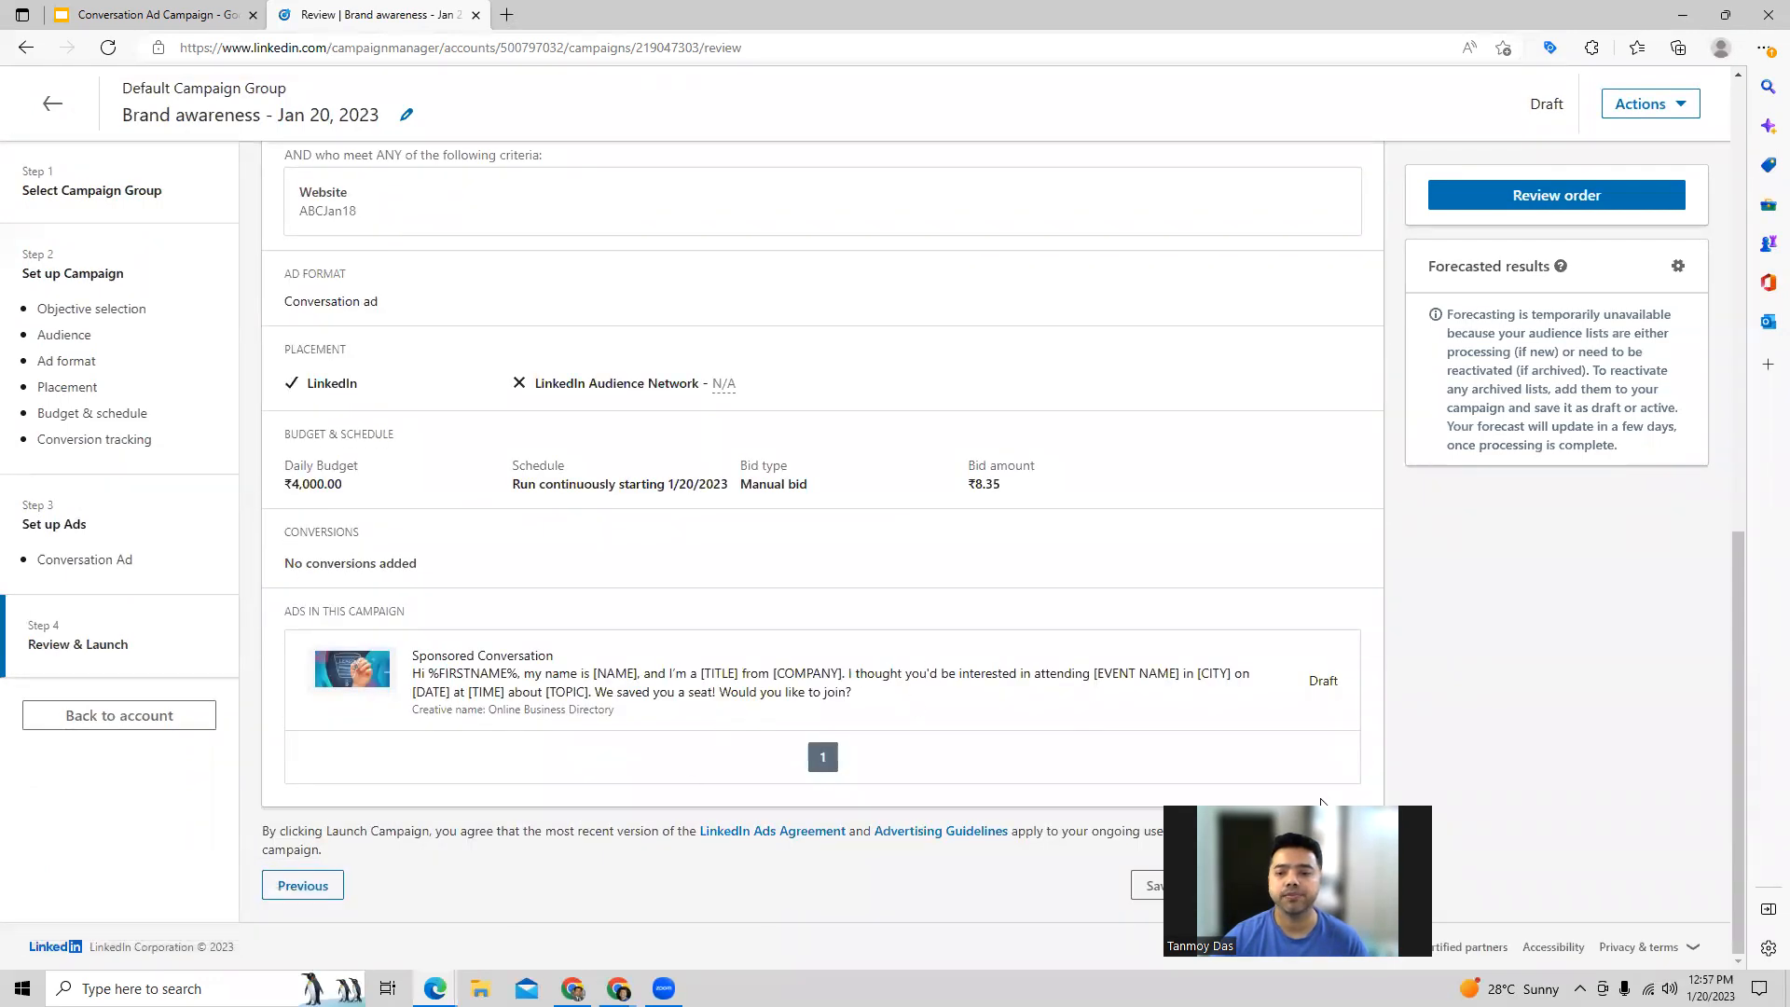
pyautogui.moveTo(1350, 801); pyautogui.dragTo(1638, 801)
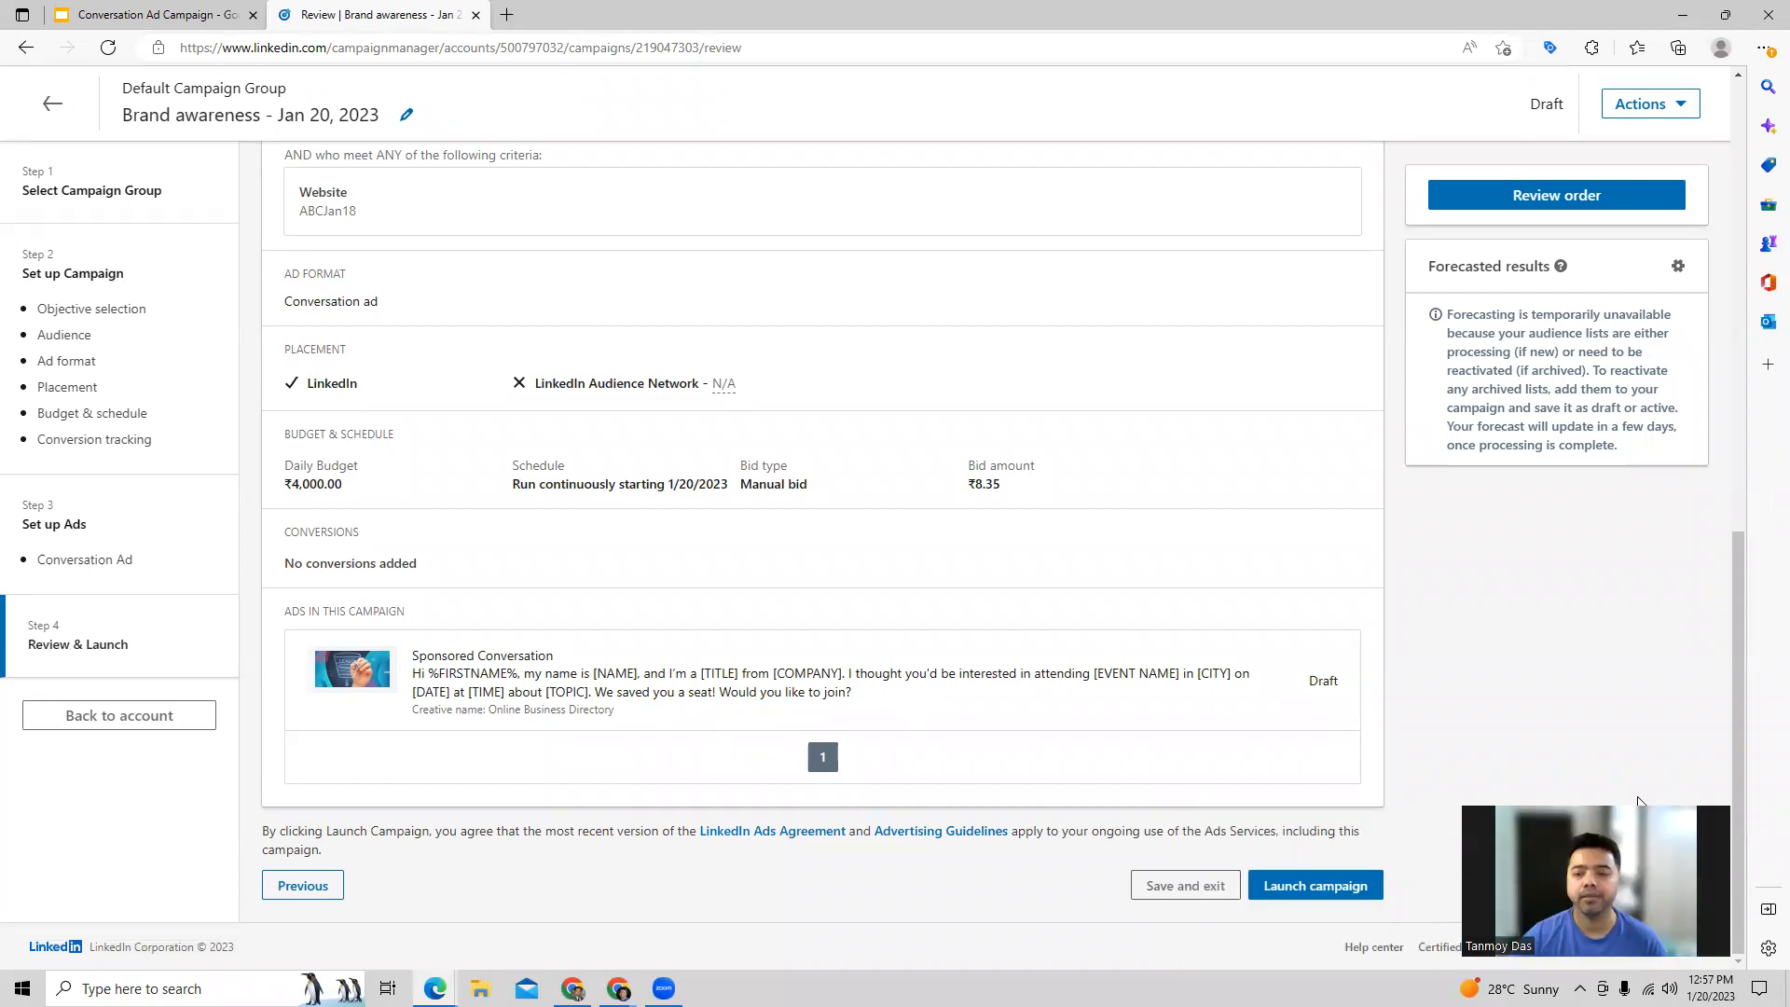
pyautogui.click(1315, 886)
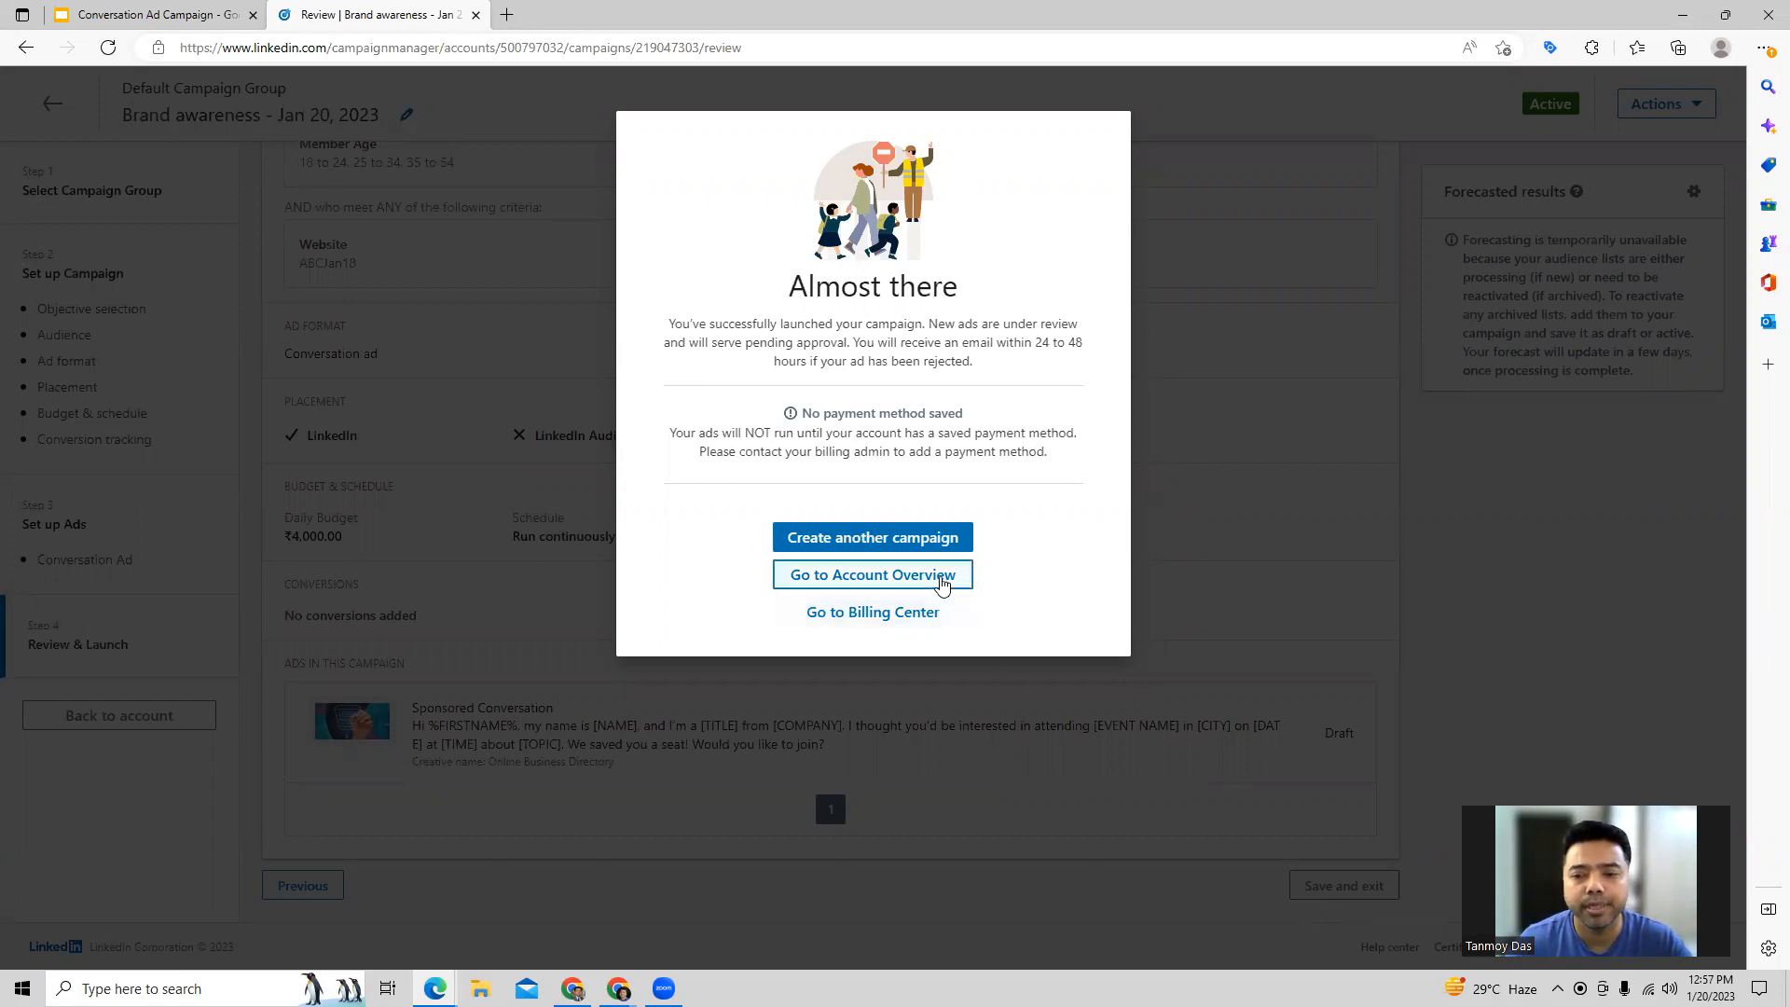
# Step: Go to the account overview and look through the campaigns list for Brand awareness - Jan 20, 2023
pyautogui.click(941, 578)
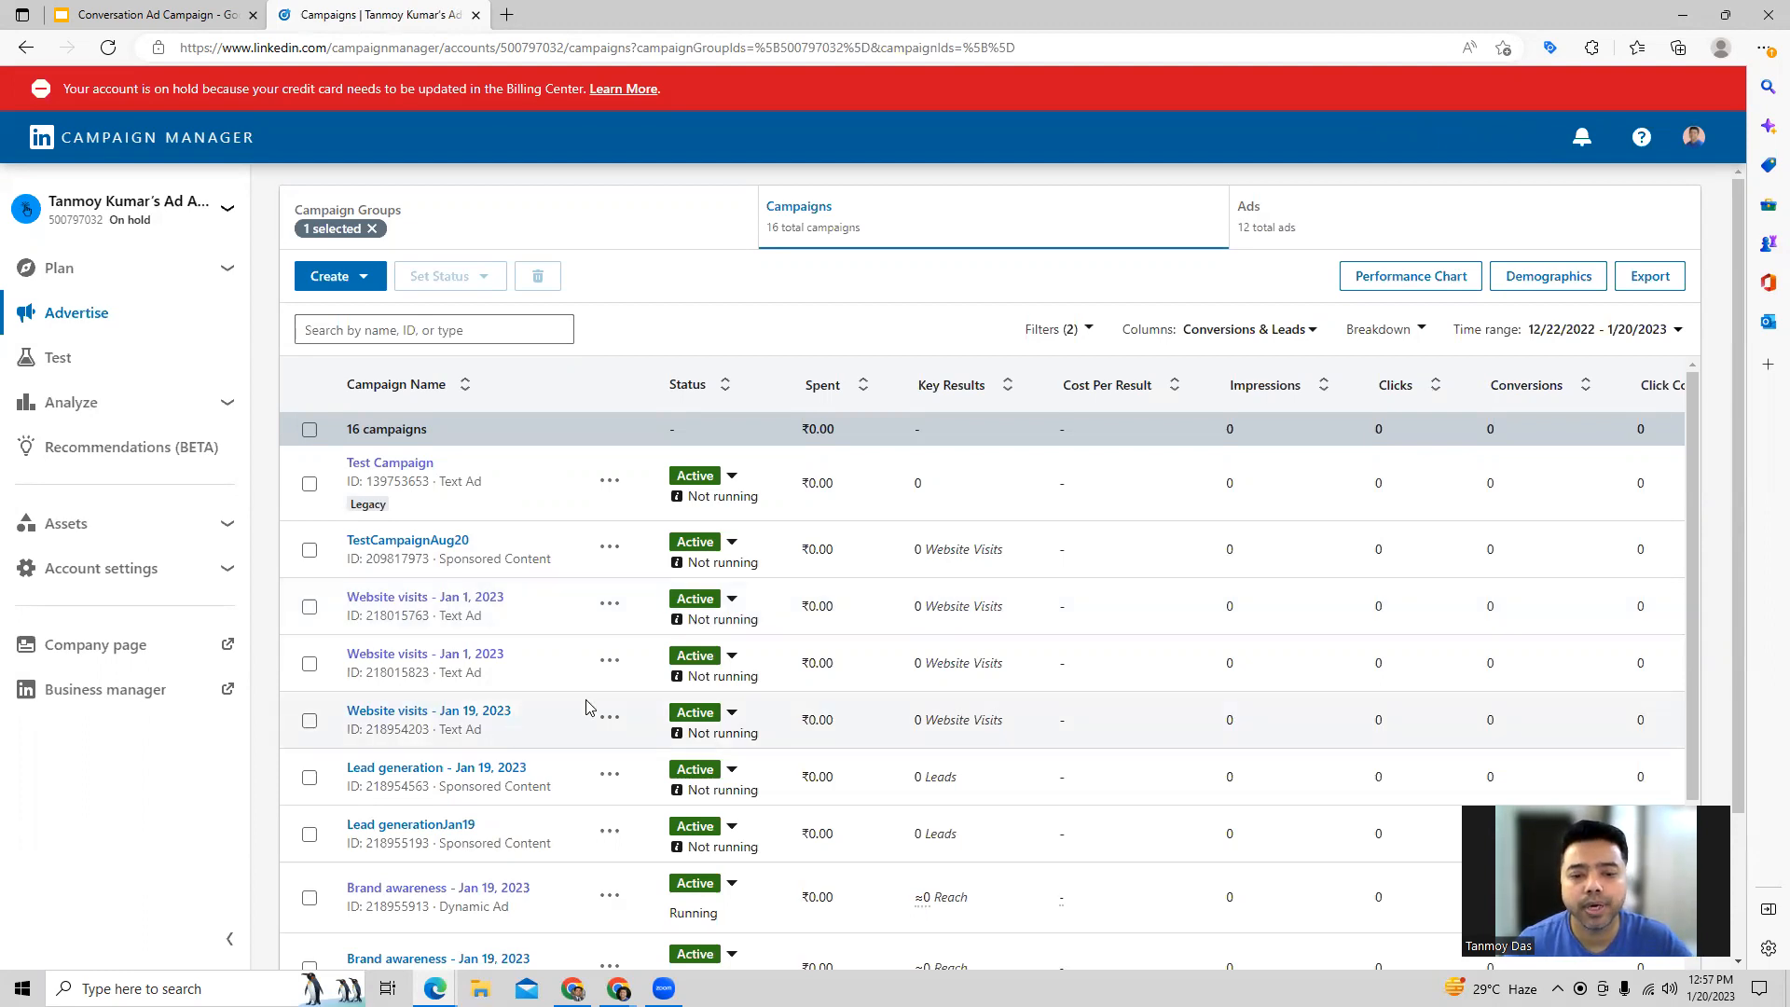
pyautogui.scroll(-3, 587, 708)
pyautogui.scroll(-2, 902, 727)
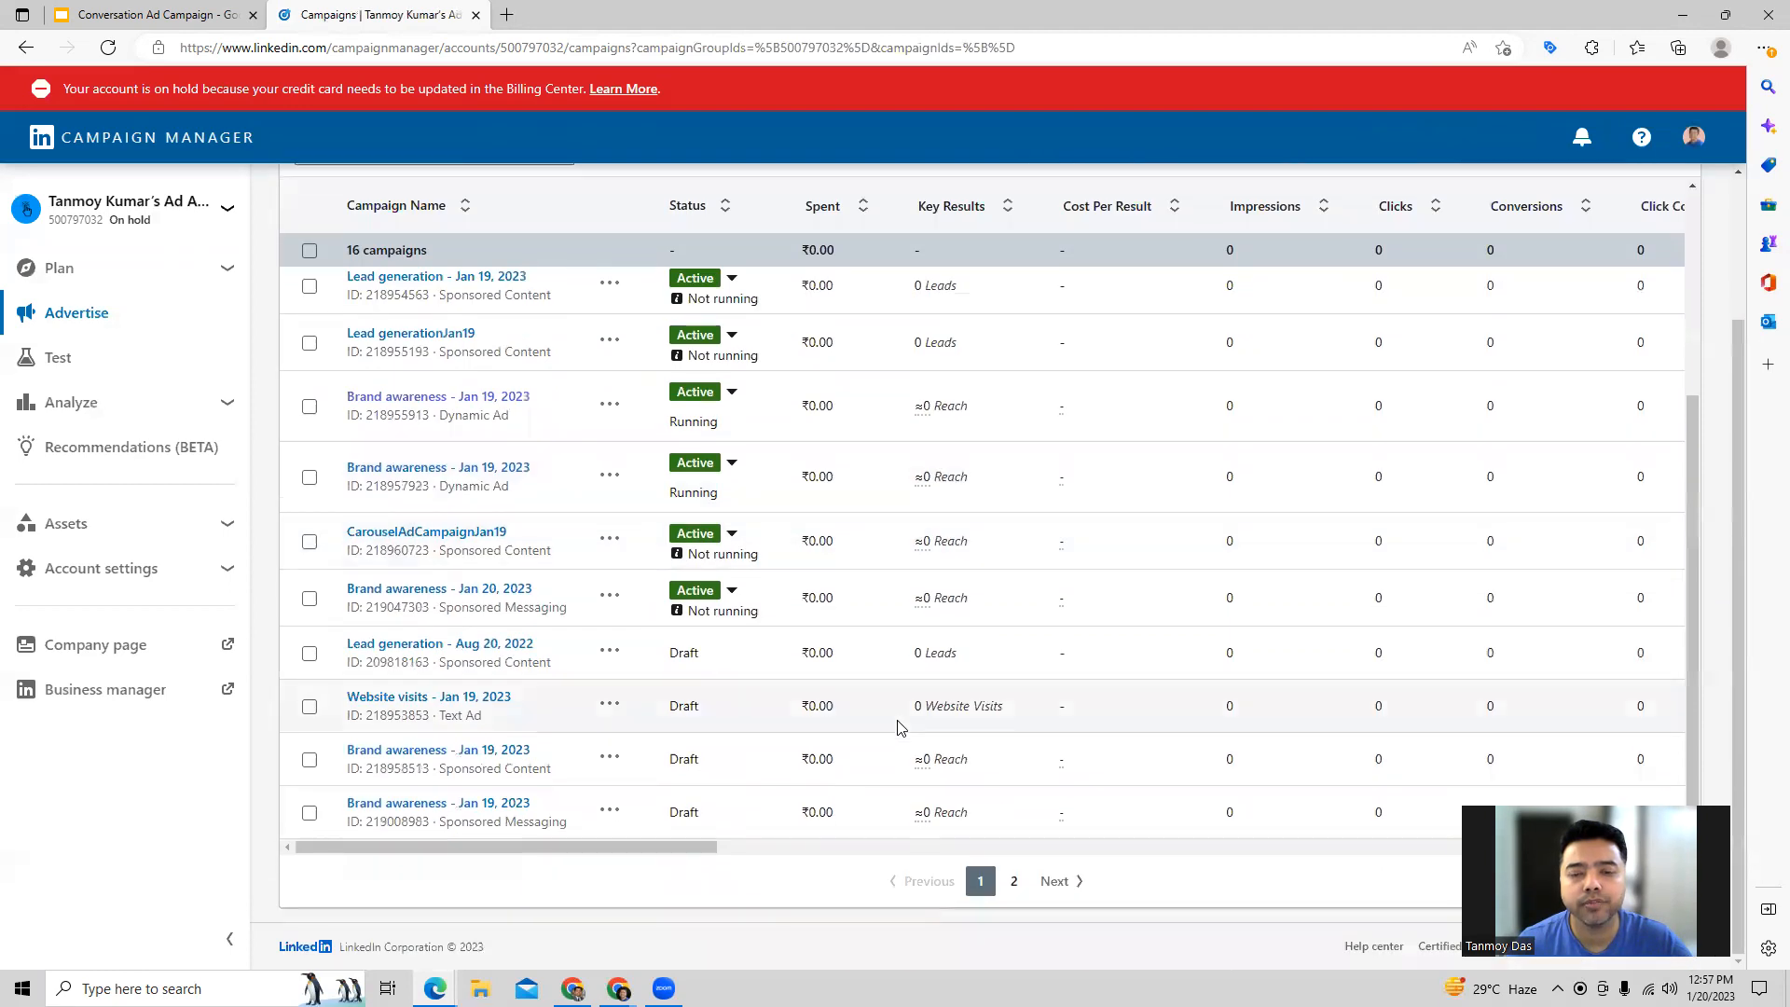